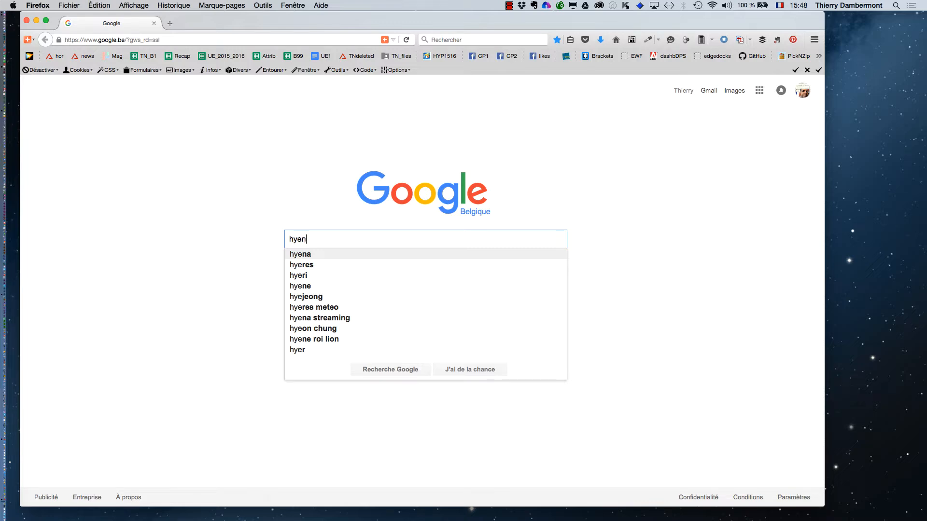
Search Google for hyena "public domain" and switch to the image results.
type("a \"pu")
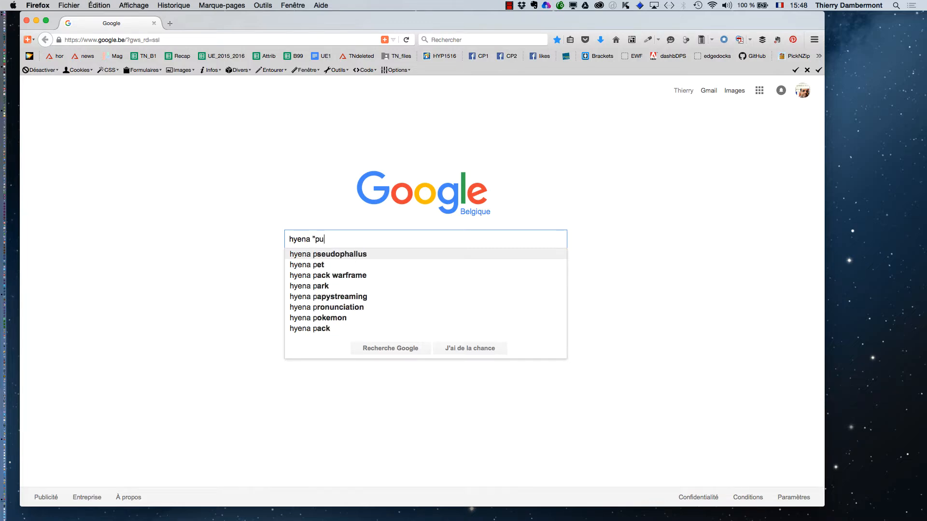
type("blic domain\"")
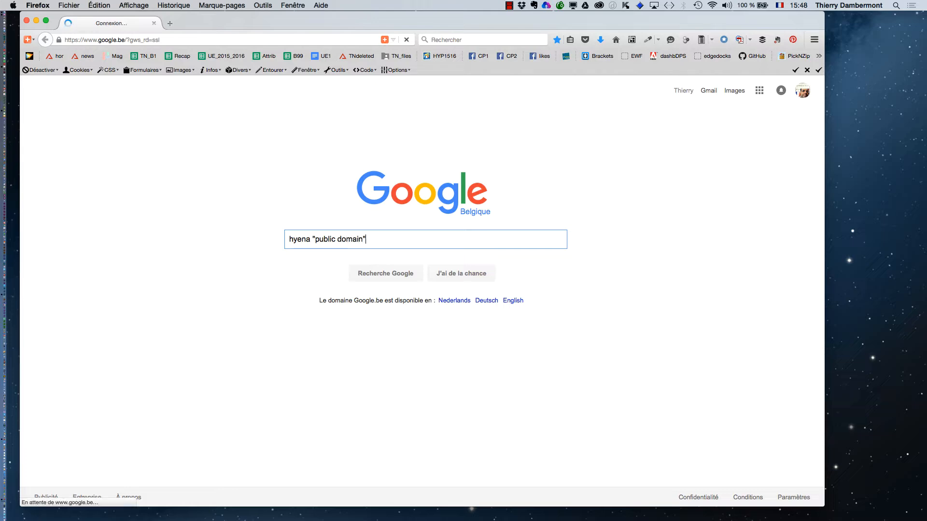
key("Return")
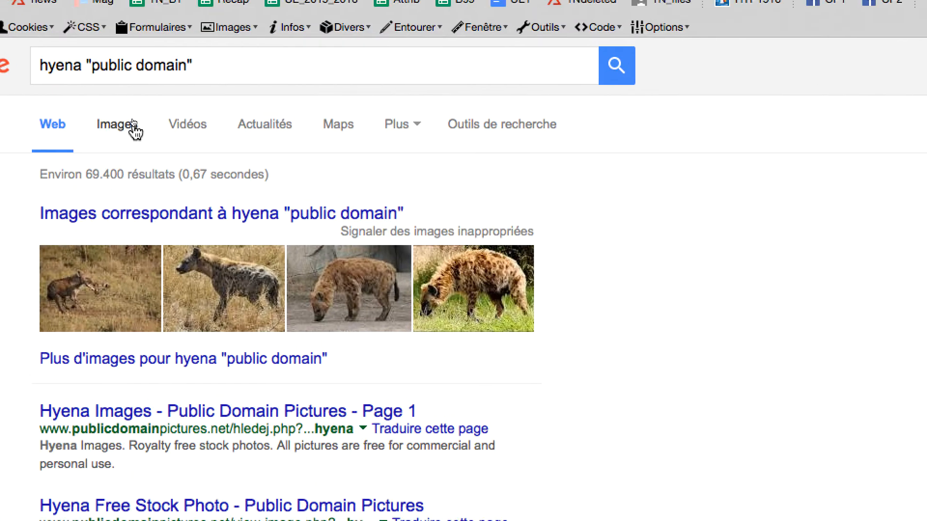
left_click(134, 130)
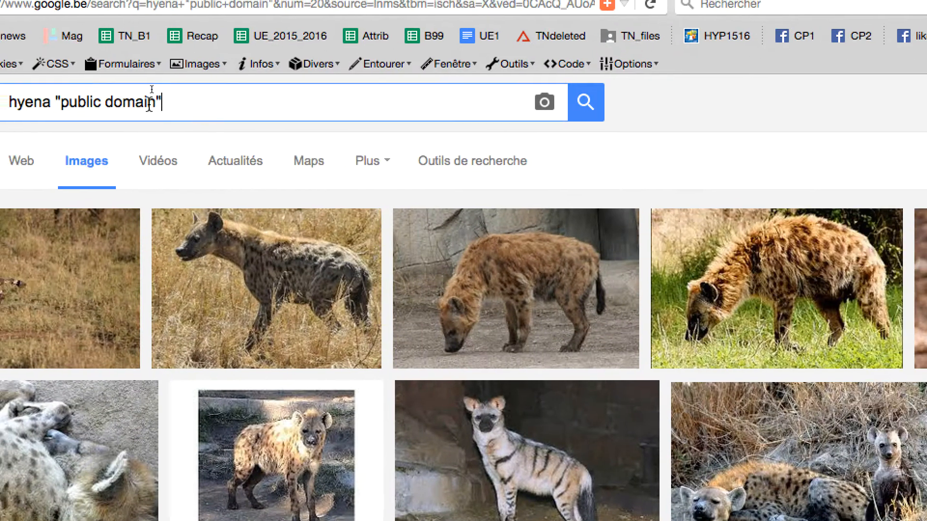
triple_click(149, 103)
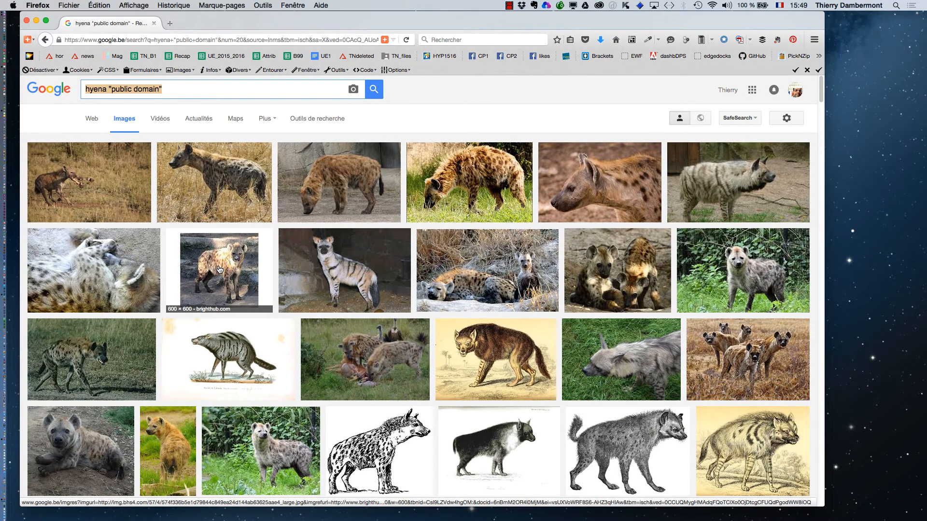
Open the first zoo spotted hyena result in a new tab and view it at full size.
middle_click(220, 269)
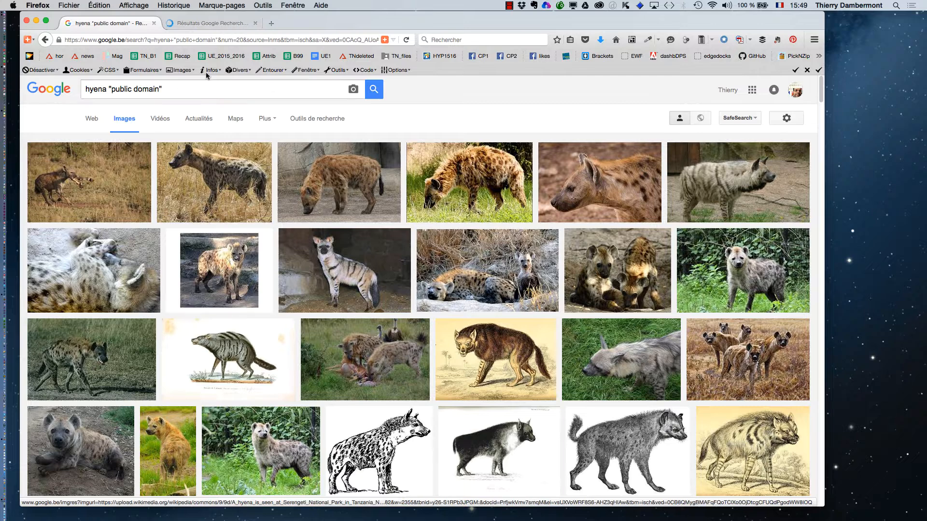
left_click(207, 26)
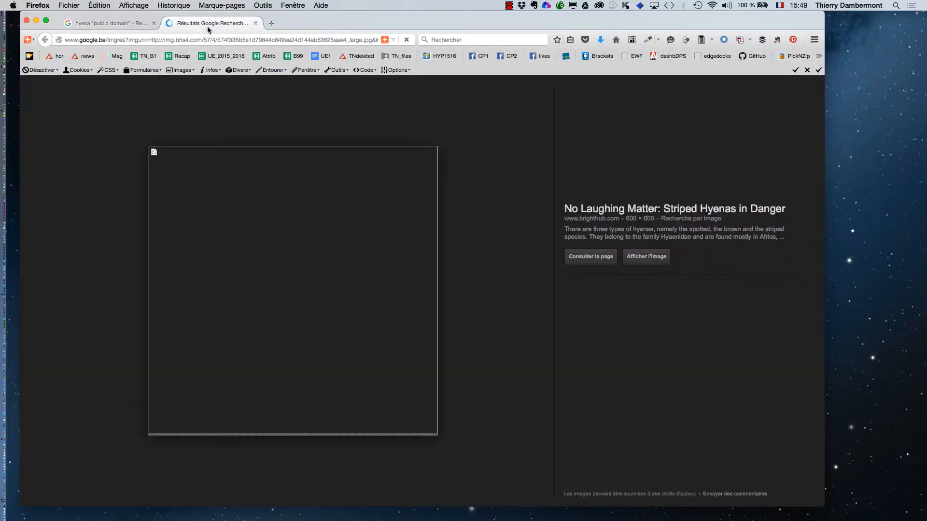
left_click(644, 258)
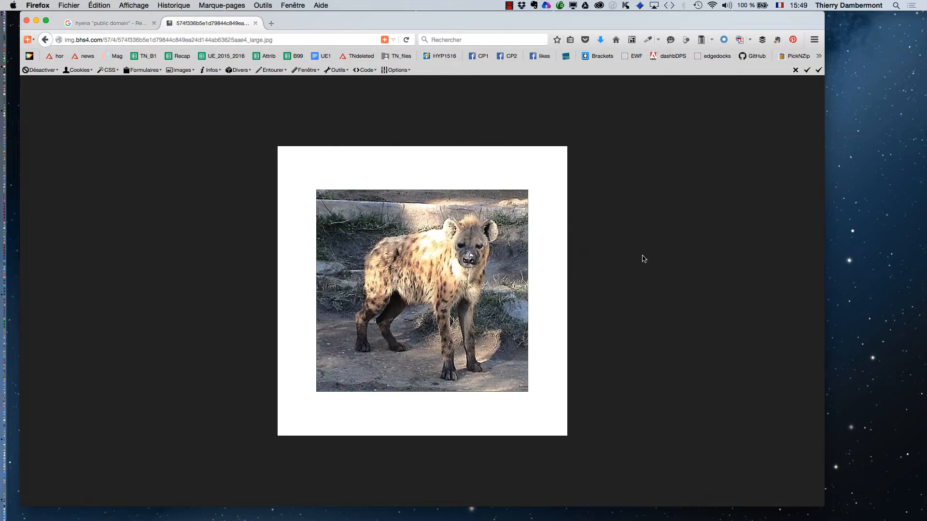
left_click(108, 24)
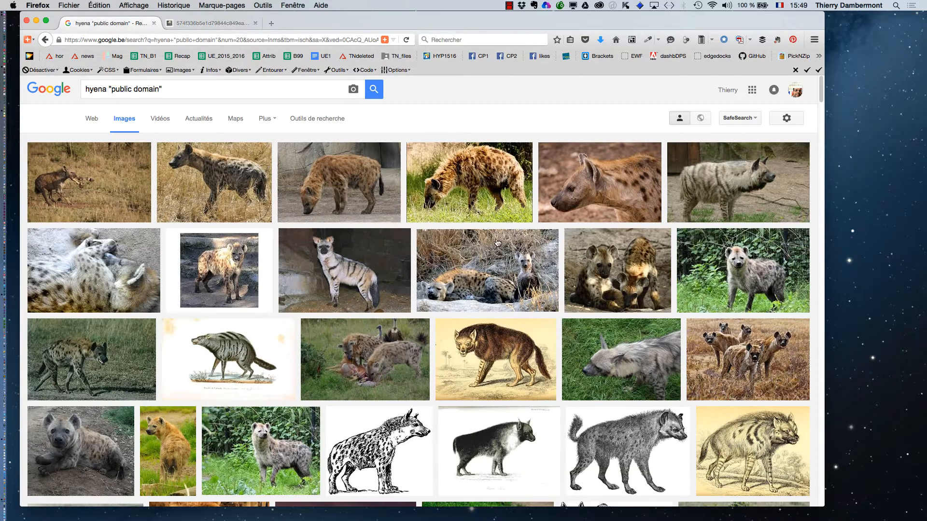
Open the Azara spotted hyena illustration from further down the results at full size in a new tab.
scroll(597, 292, "down", 8)
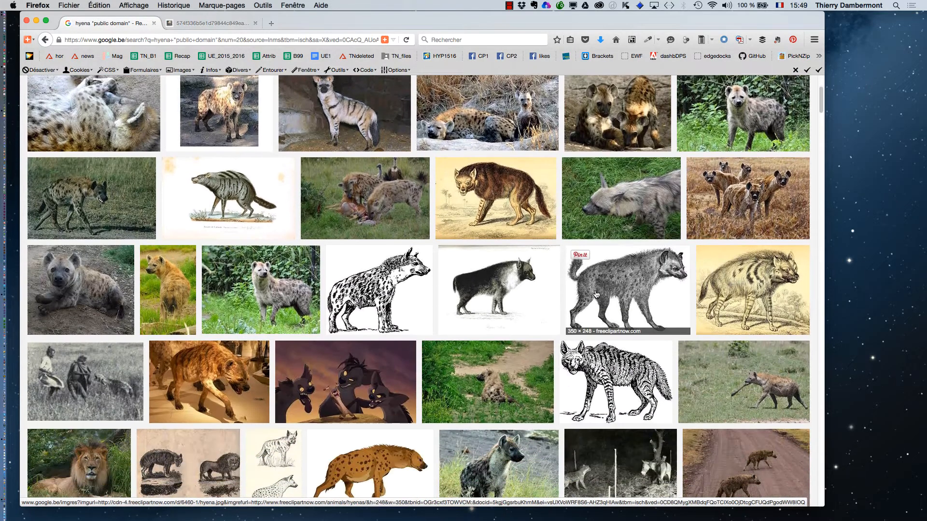
scroll(597, 293, "down", 7)
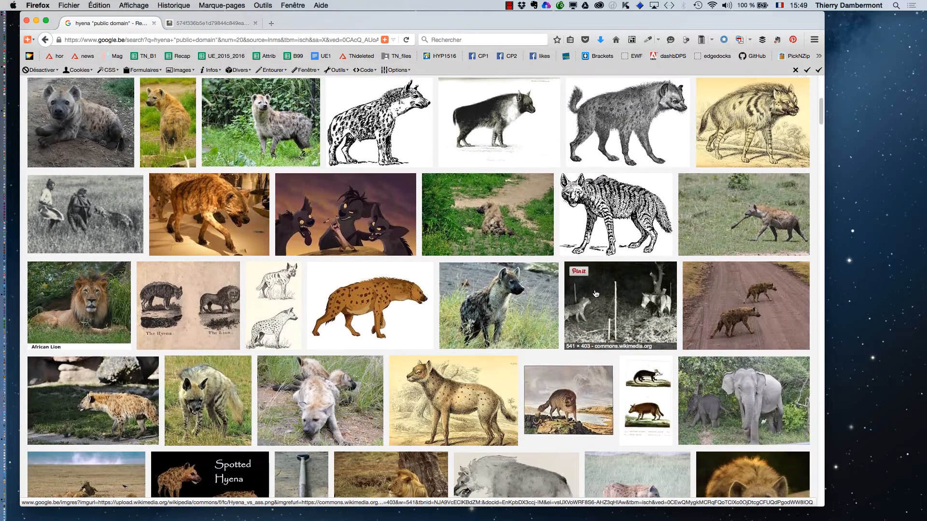
scroll(596, 293, "down", 4)
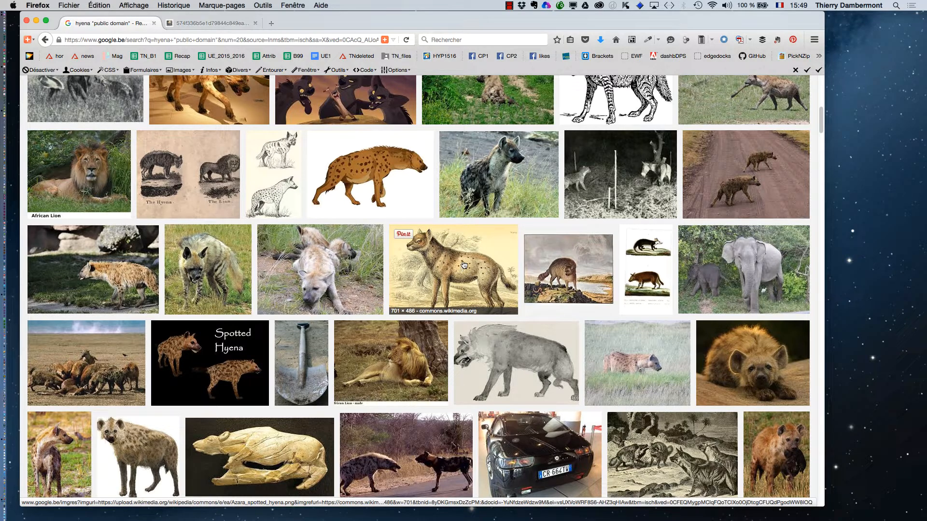
left_click(464, 264)
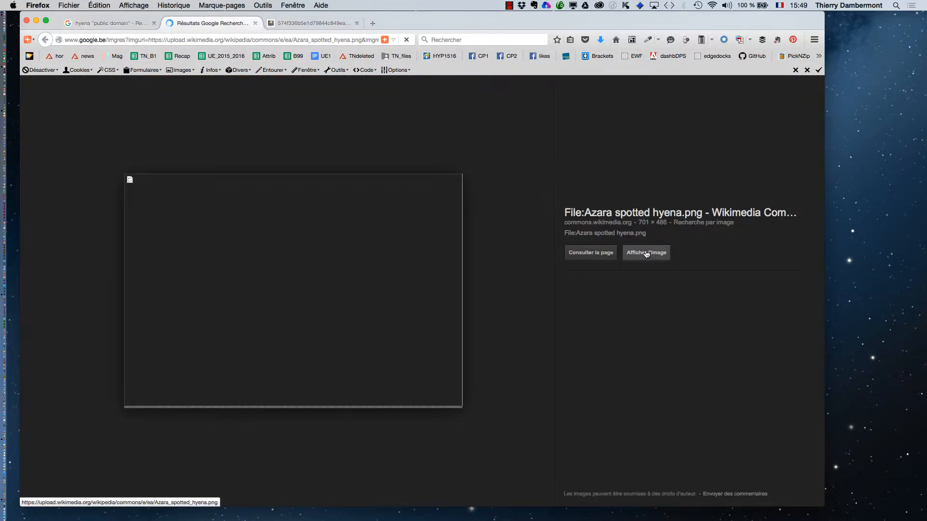
left_click(647, 254)
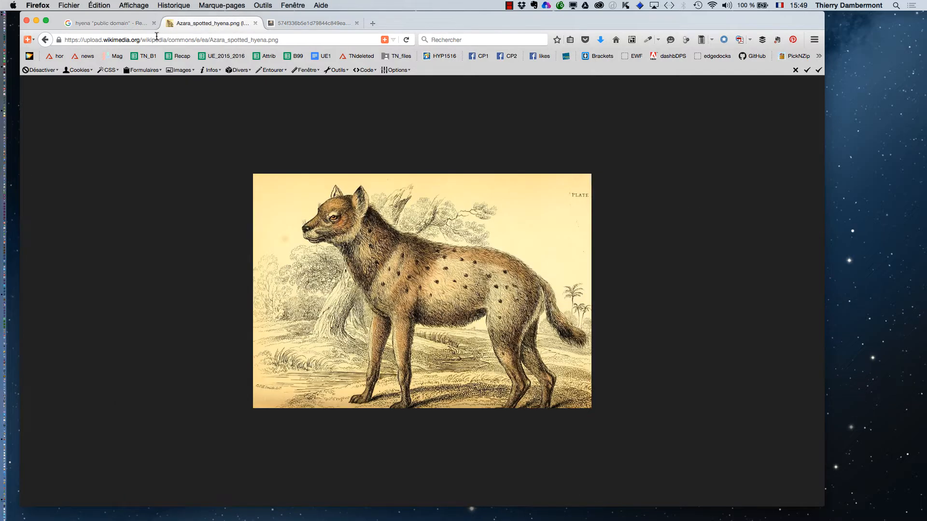
left_click(111, 23)
Close the two extra image tabs, keeping only the hyena image search results open.
scroll(467, 258, "down", 3)
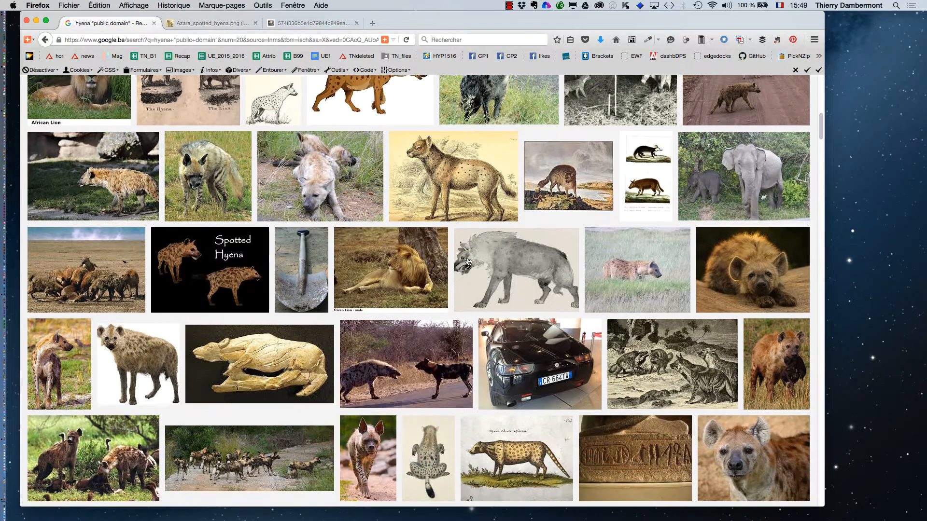
scroll(467, 261, "down", 2)
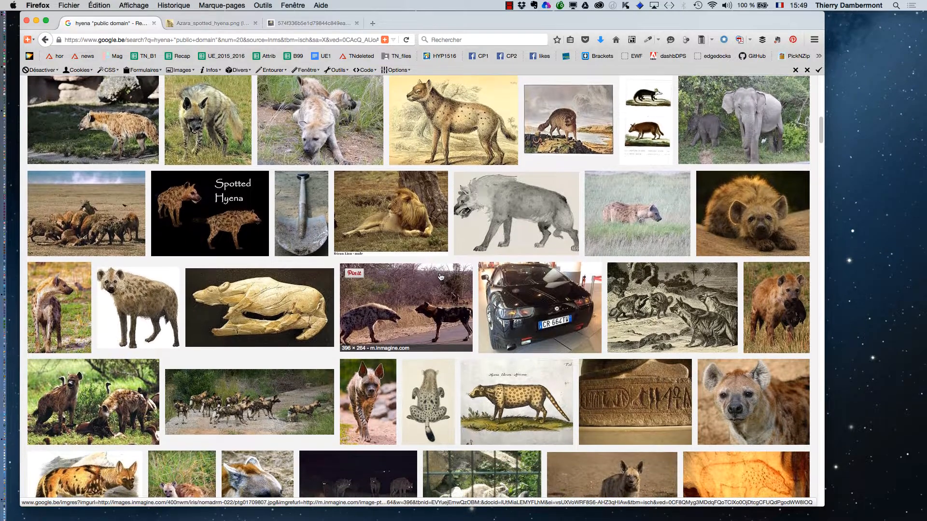
scroll(311, 319, "down", 1)
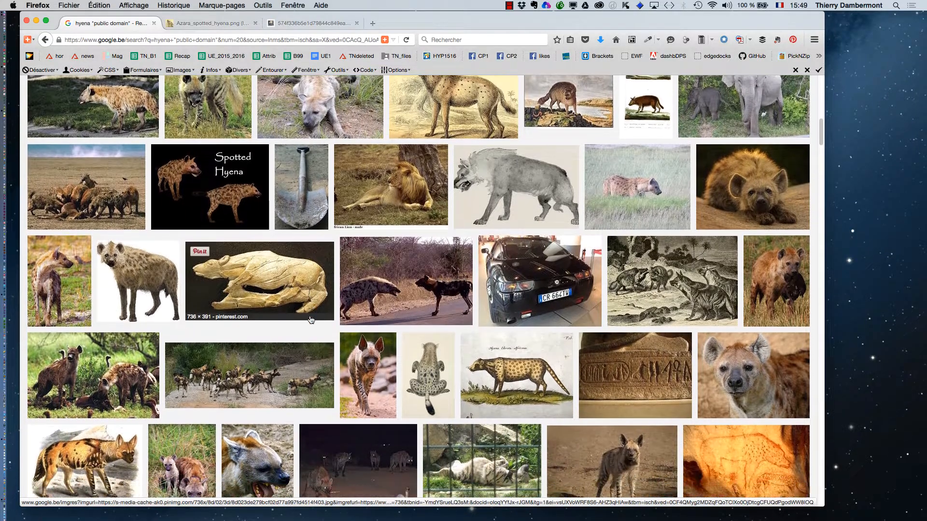
scroll(312, 320, "down", 5)
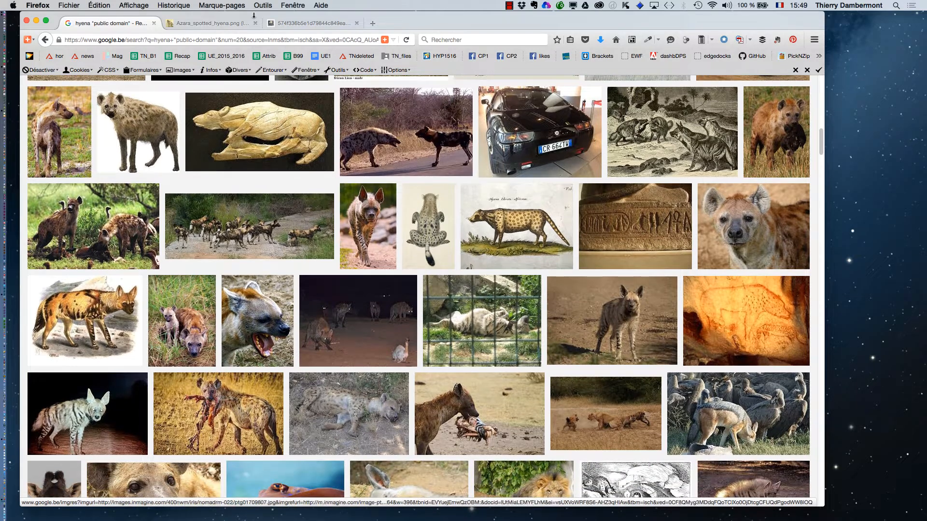
left_click(285, 23)
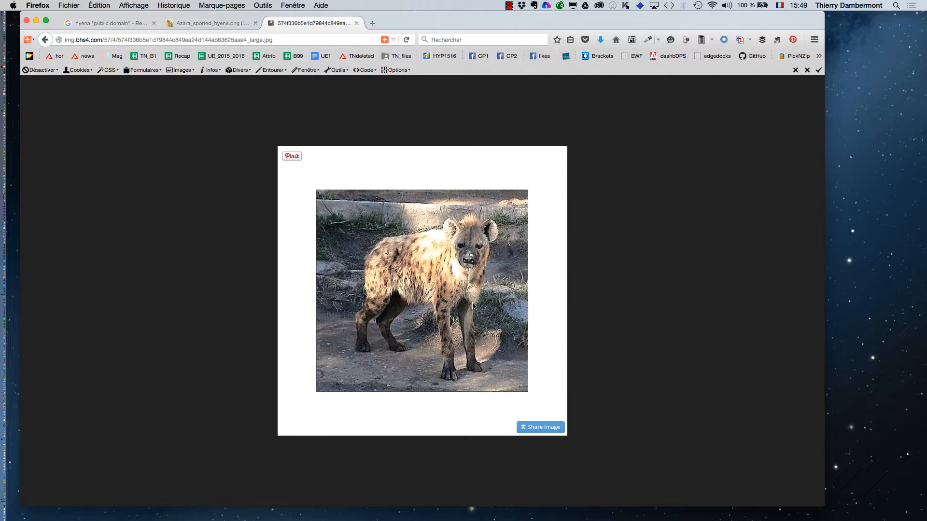
left_click(109, 23)
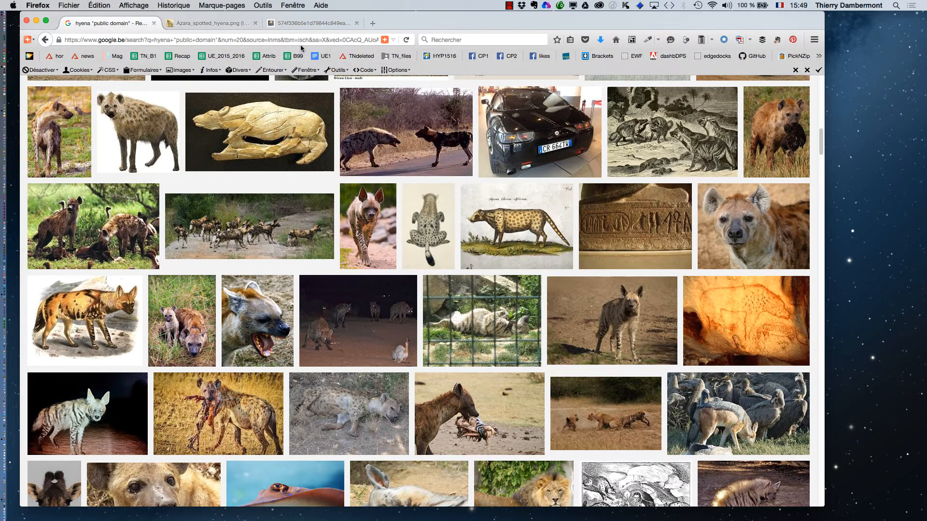
left_click(357, 23)
left_click(255, 23)
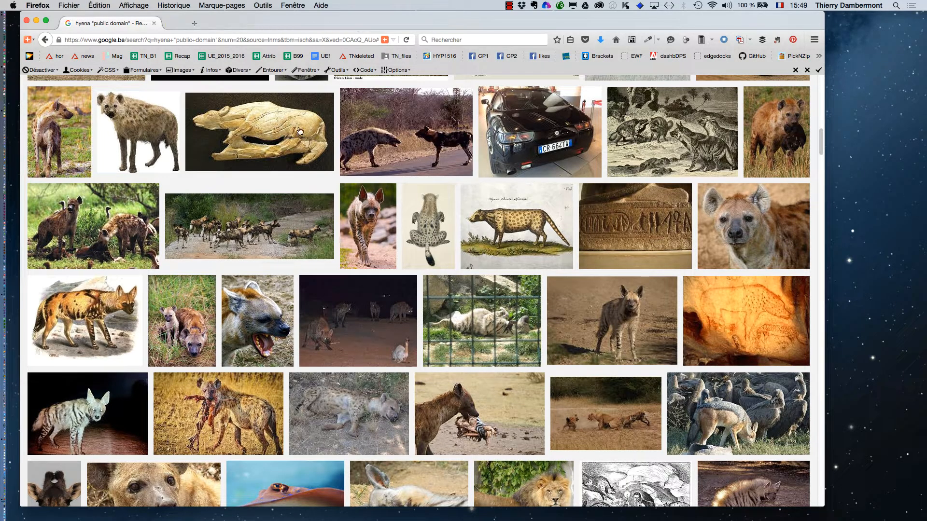
Filter the image results by size to show only Grandes images.
scroll(299, 131, "up", 15)
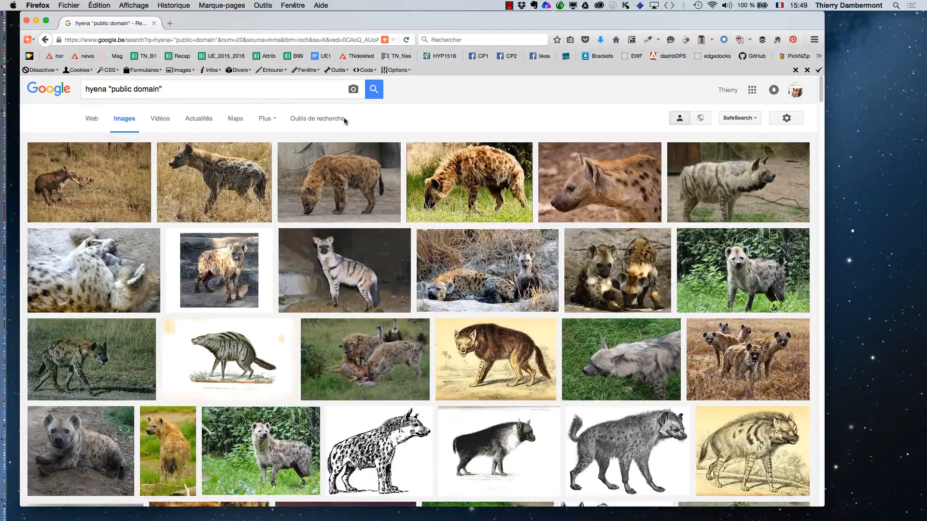
left_click(317, 119)
left_click(94, 143)
mouse_move(112, 219)
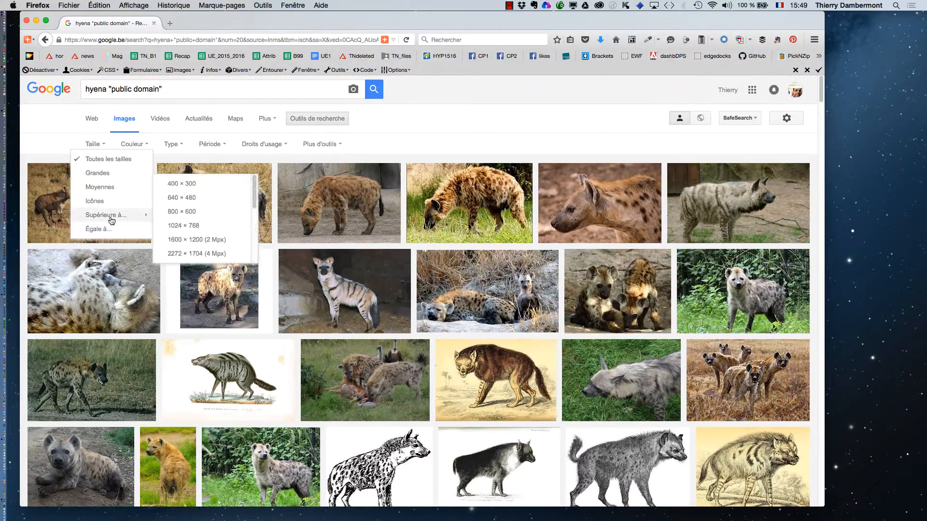
left_click(107, 175)
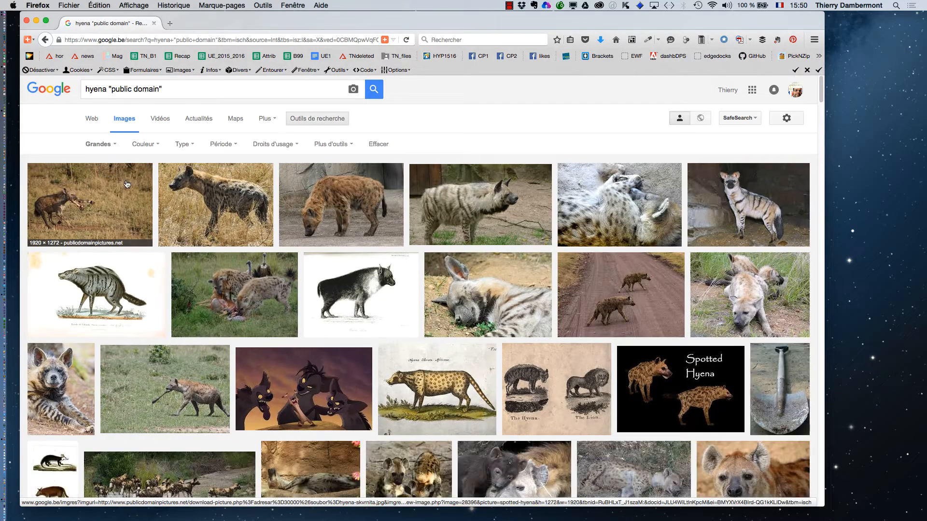
Open the Wikimedia Commons spotted hyena photo in a new tab and view the full-size image.
scroll(581, 386, "down", 5)
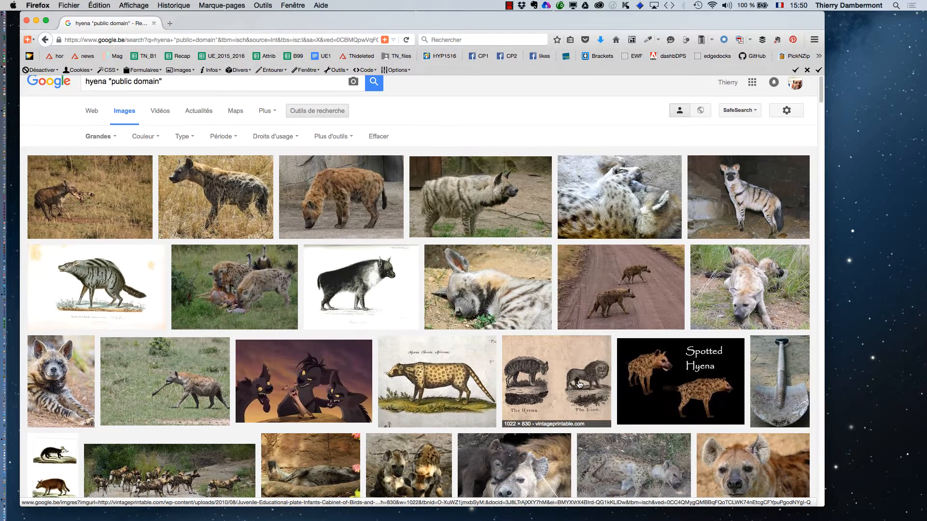
scroll(577, 384, "down", 2)
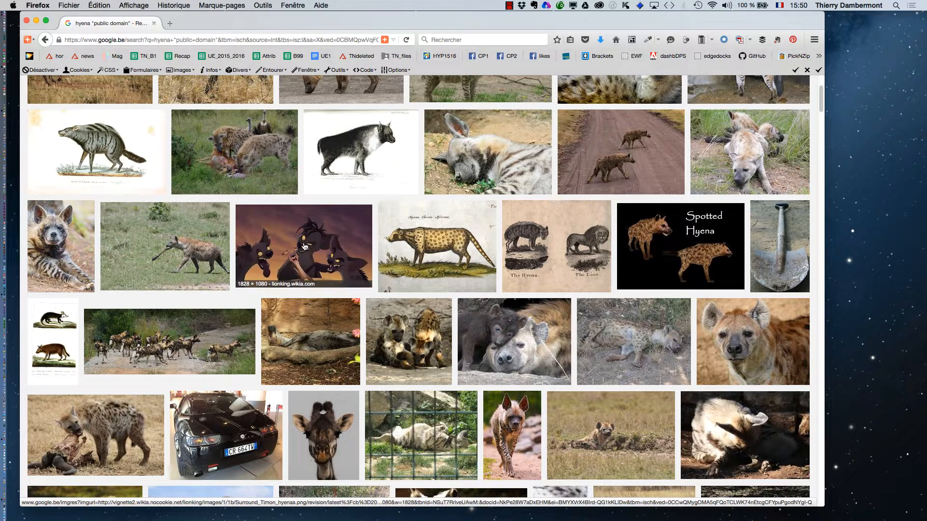
scroll(202, 280, "up", 6)
middle_click(340, 206)
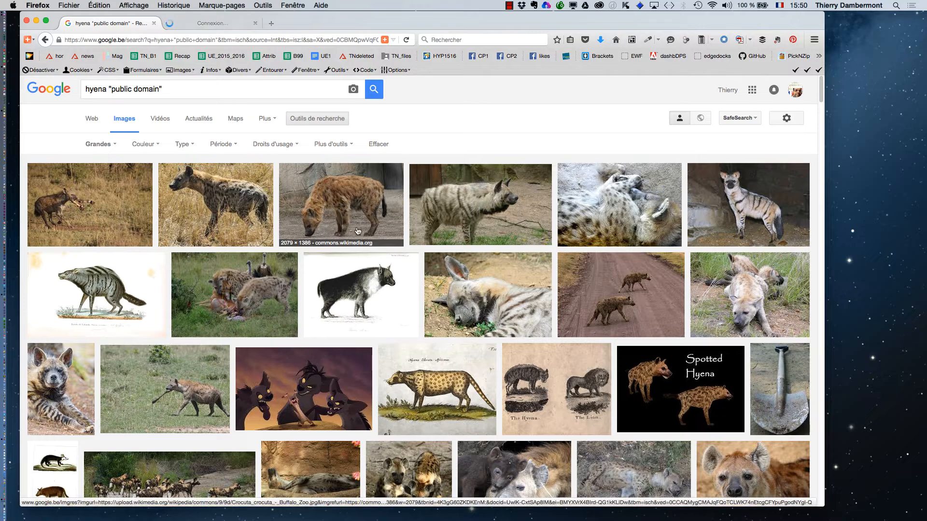
left_click(213, 24)
left_click(634, 260)
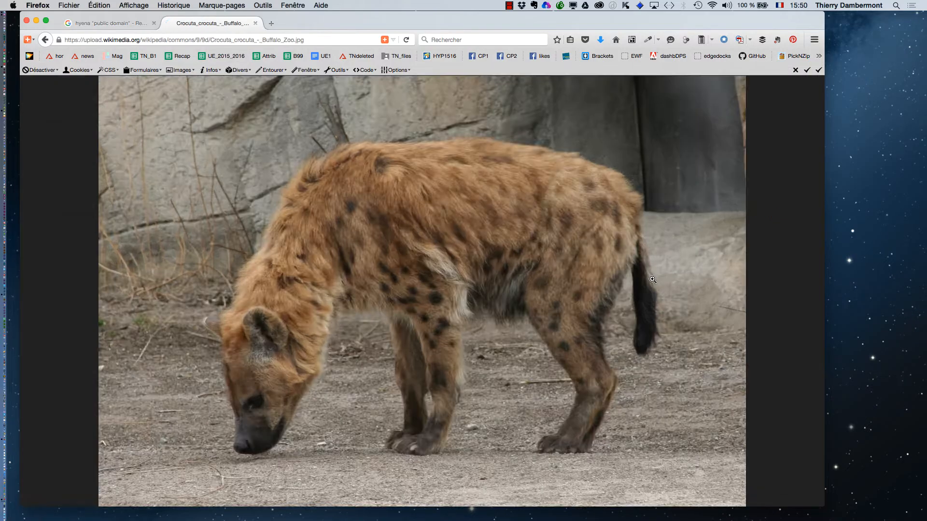
Save the image as Crocuta_crocuta_-_Buffalo_Zoo.jpg in the le09octobre2015 folder.
right_click(376, 242)
left_click(436, 273)
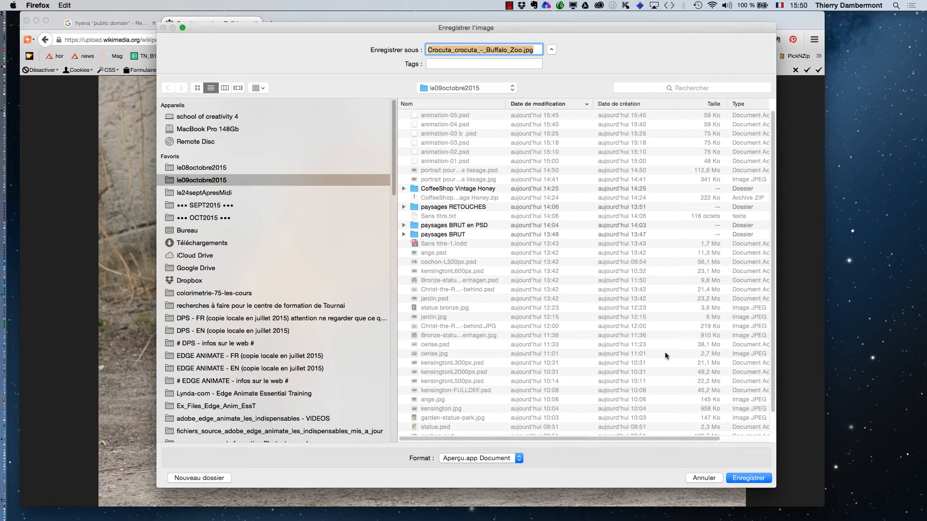
left_click(745, 479)
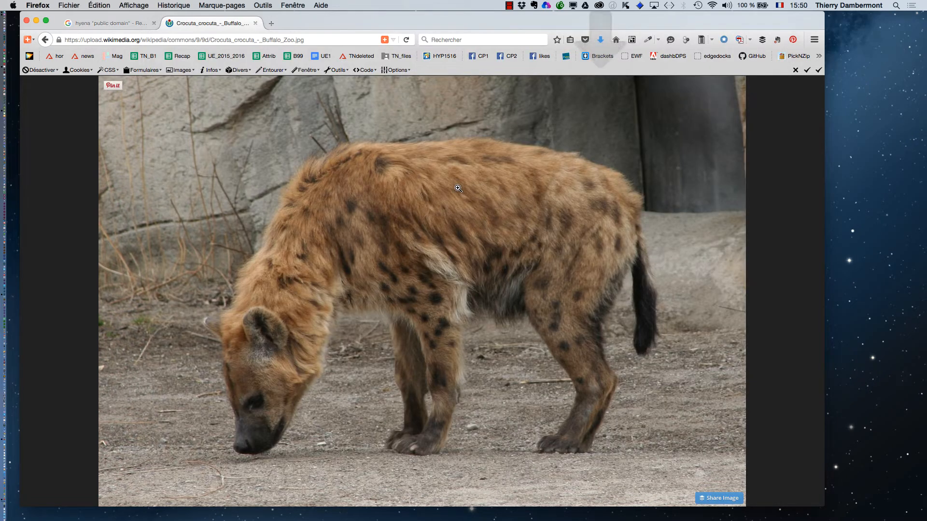
Switch to Photoshop, open the saved Crocuta_crocuta_-_Buffalo_Zoo.jpg file, and switch to full screen mode.
key("super+Tab")
key("super+Tab")
key("super+Tab")
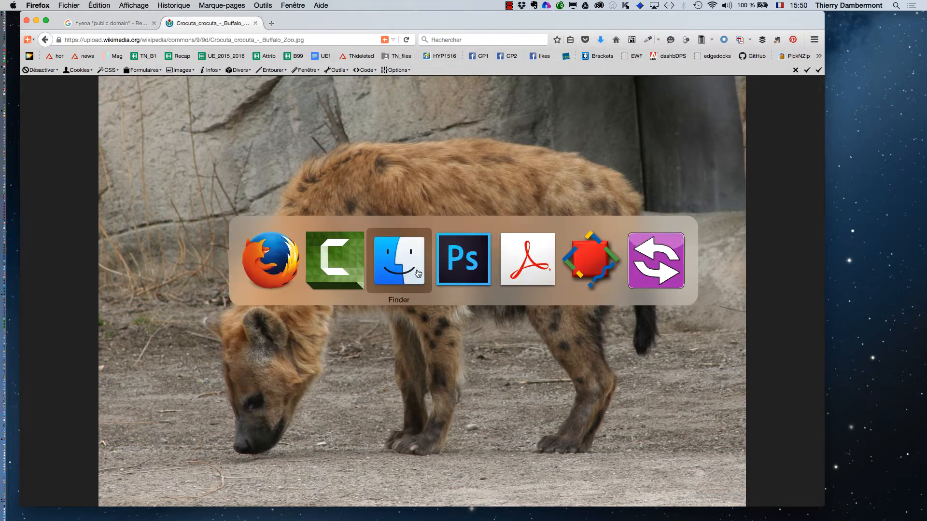
left_click(95, 6)
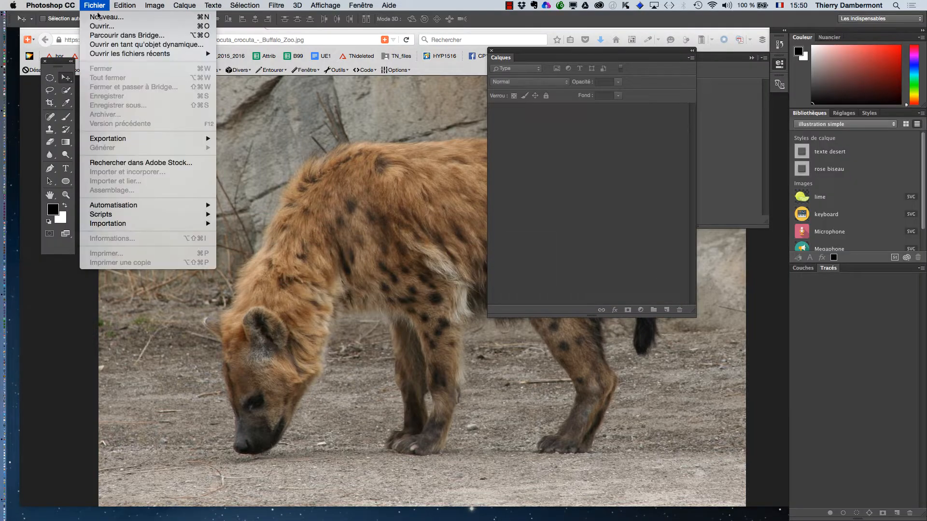
left_click(102, 28)
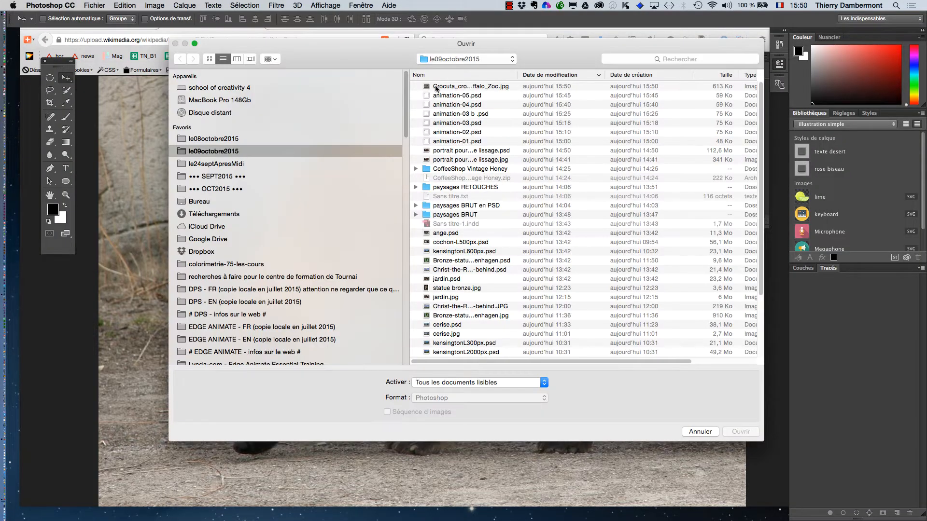
left_click(437, 87)
left_click(744, 432)
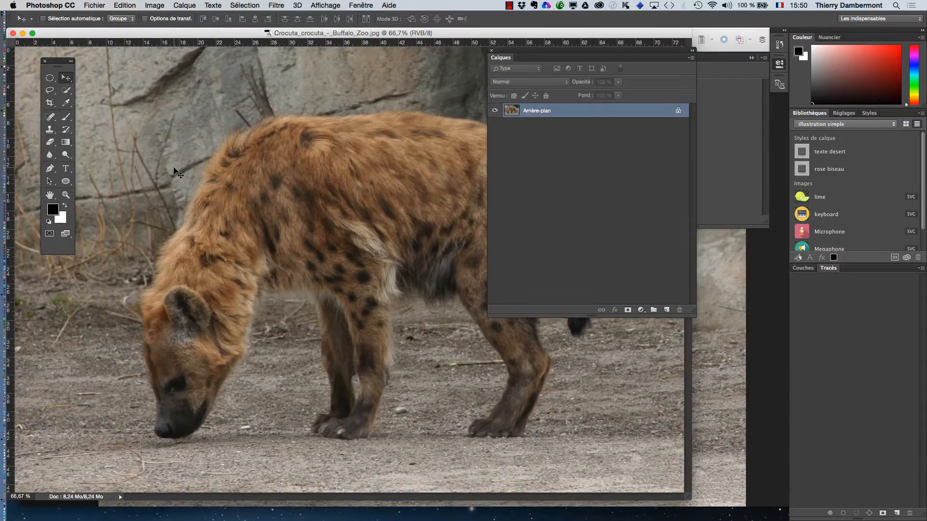
key("f")
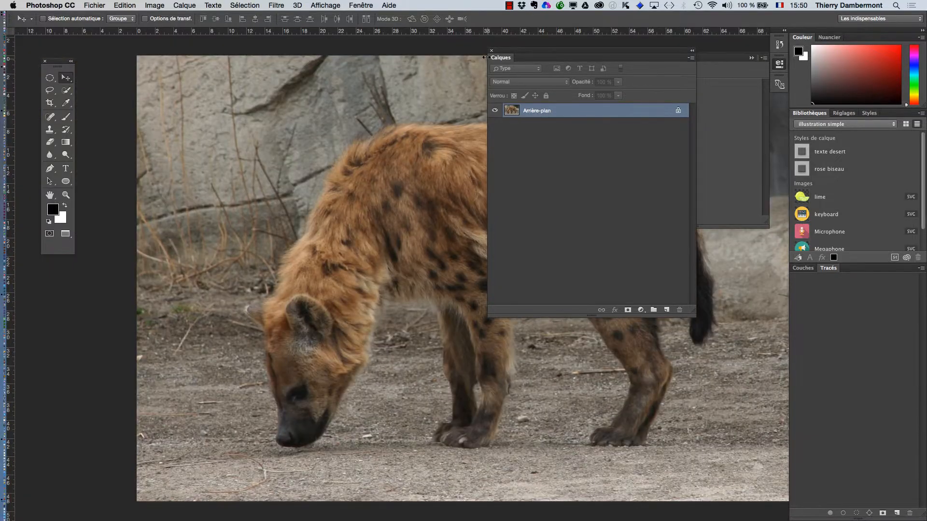
left_click(492, 52)
left_click(752, 58)
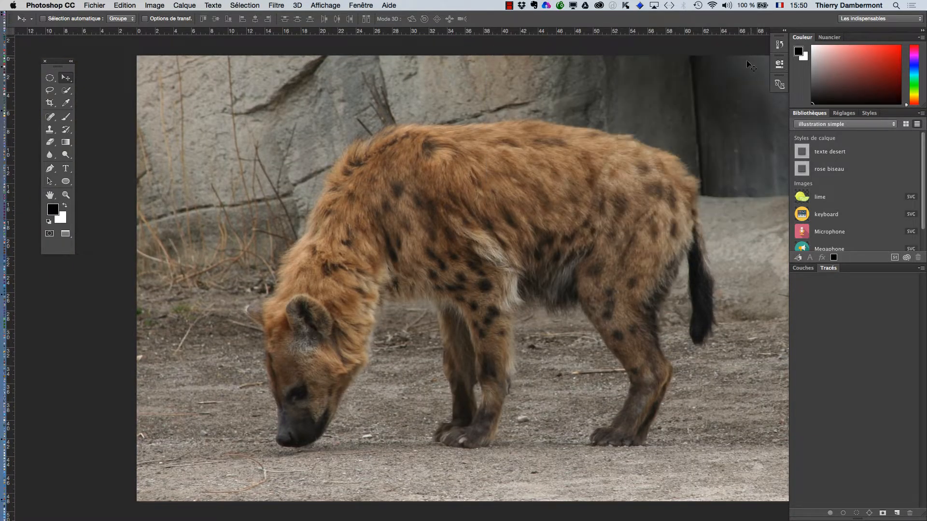
left_click_drag(391, 209, 302, 186)
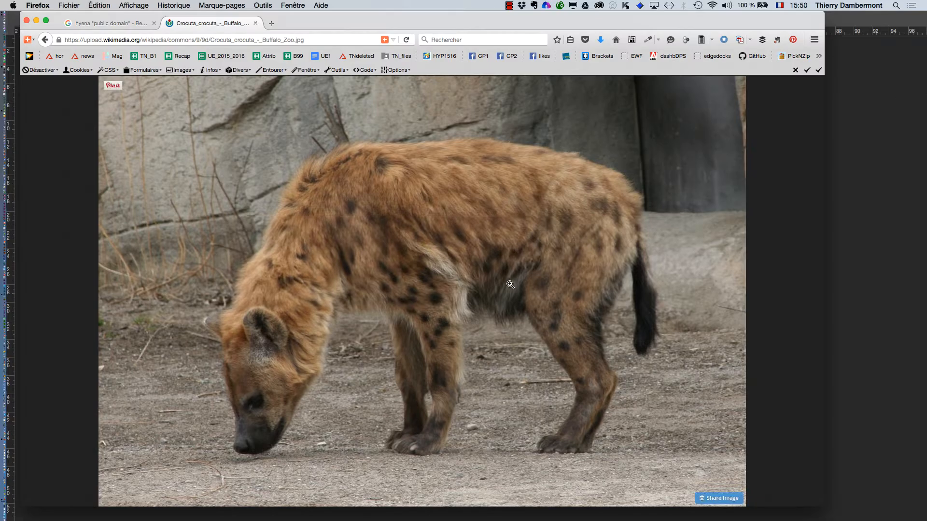
key("super+Tab")
key("super+Tab")
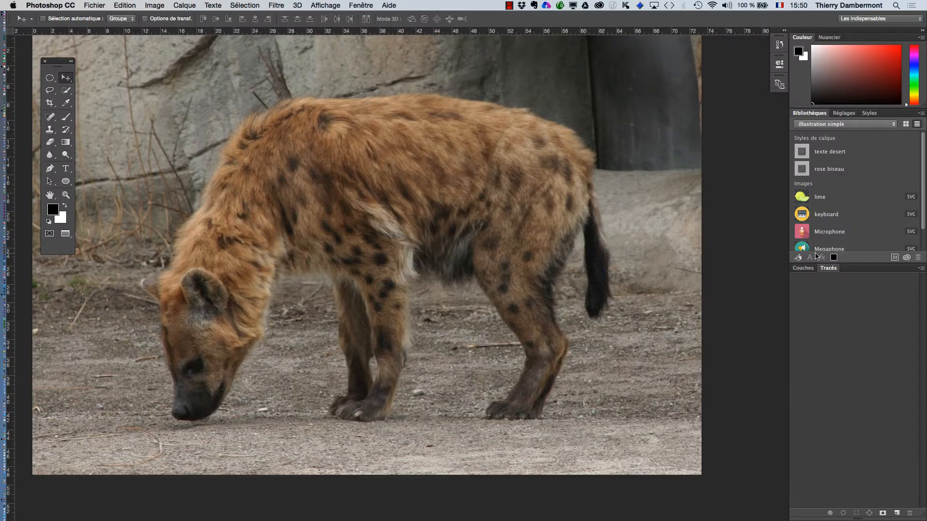
Reopen the Layers panel, move it over the image and shorten its height.
left_click(367, 5)
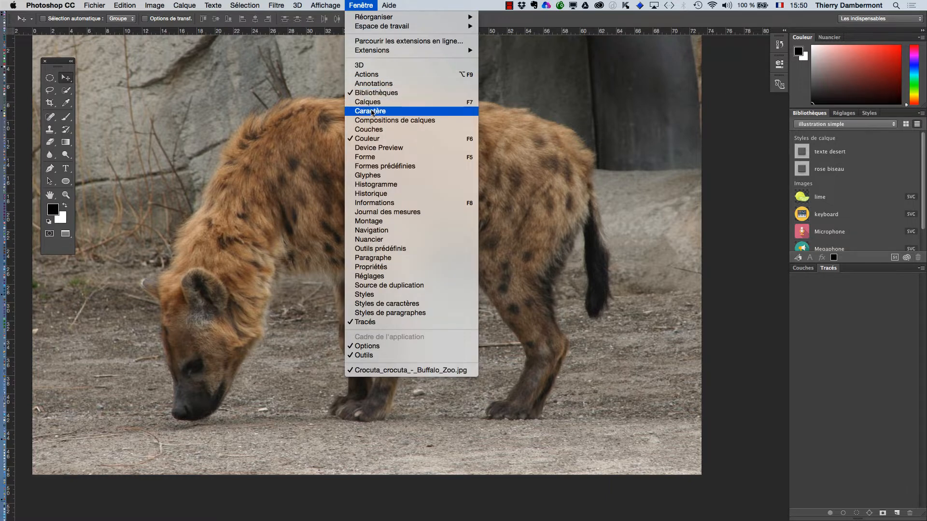
left_click(372, 102)
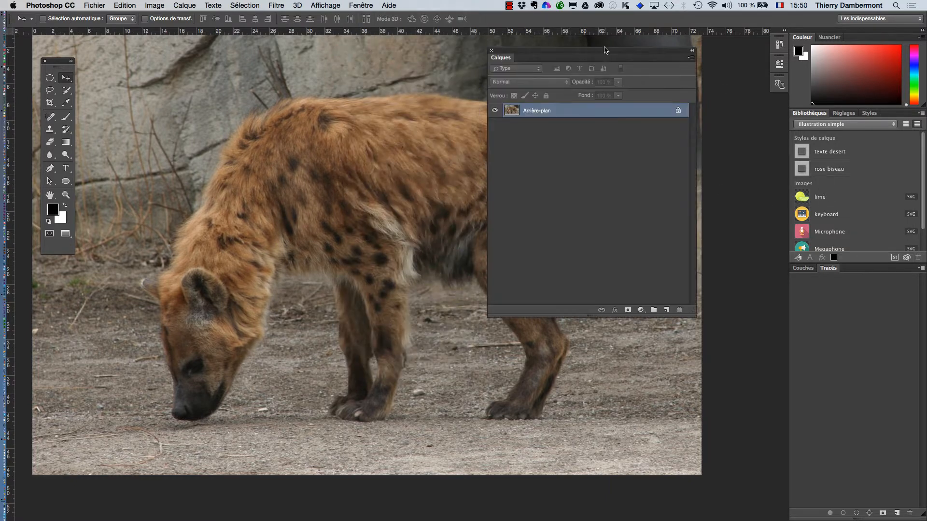
left_click_drag(607, 51, 643, 123)
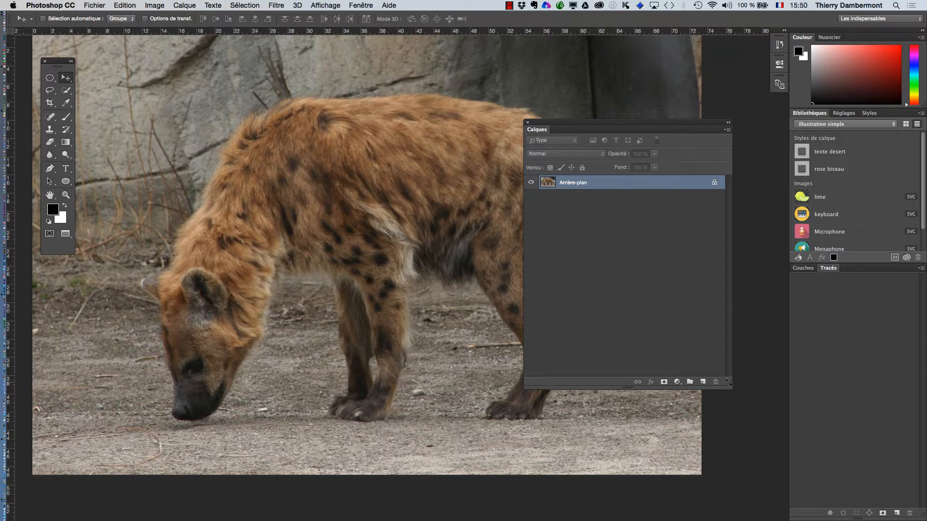
left_click_drag(728, 382, 728, 331)
Set the Layers panel thumbnails to the largest size in the panel options.
left_click(727, 130)
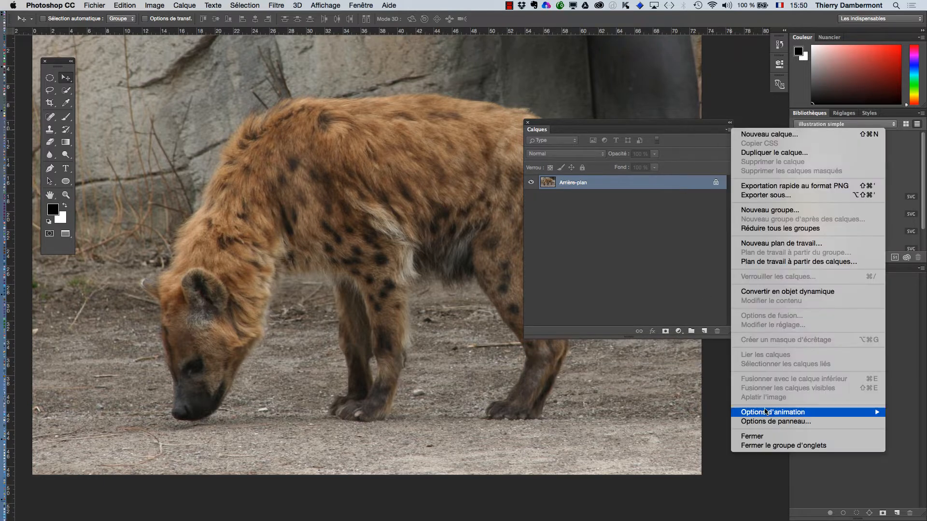
left_click(768, 422)
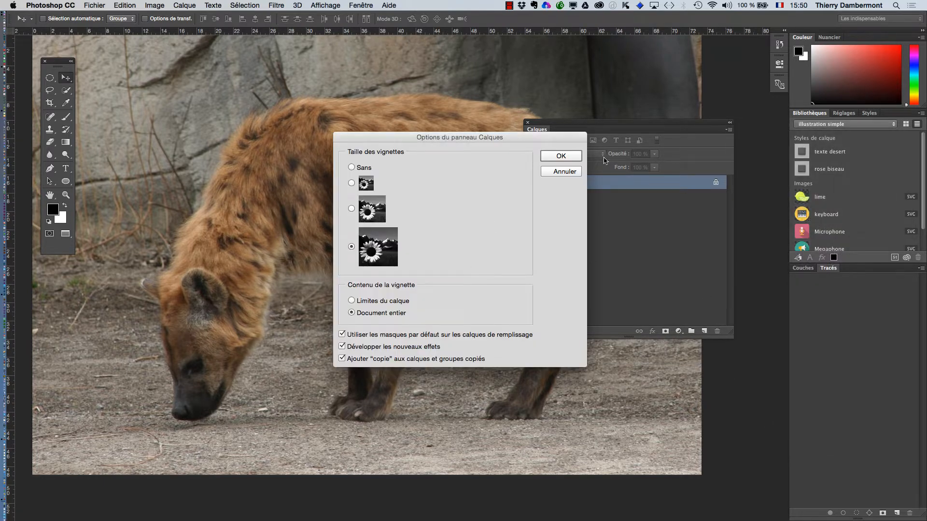
left_click(562, 157)
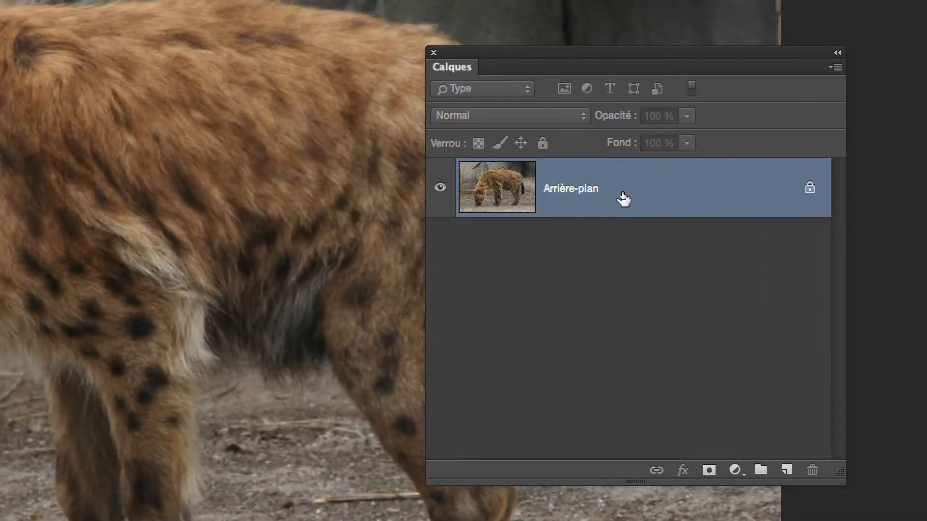
Convert the Arrière-plan background into a regular layer named Calque 0.
double_click(622, 194)
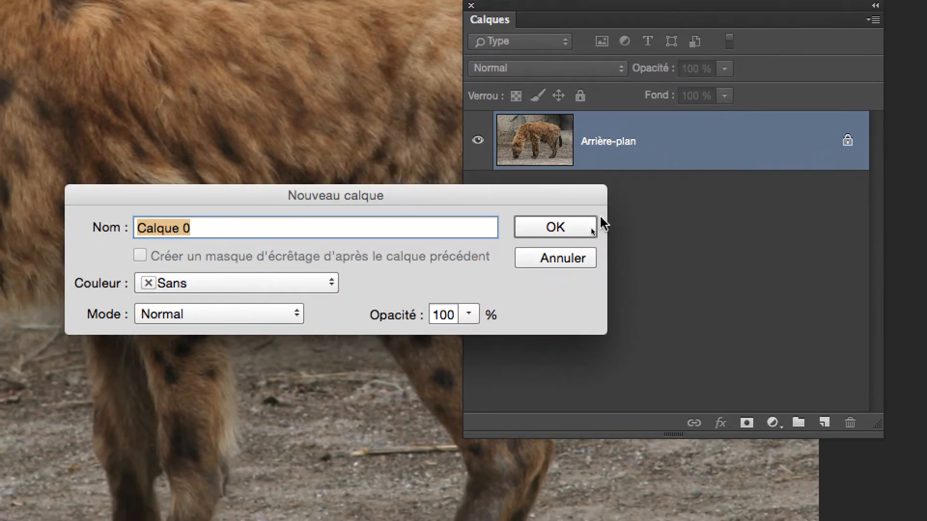
left_click(555, 273)
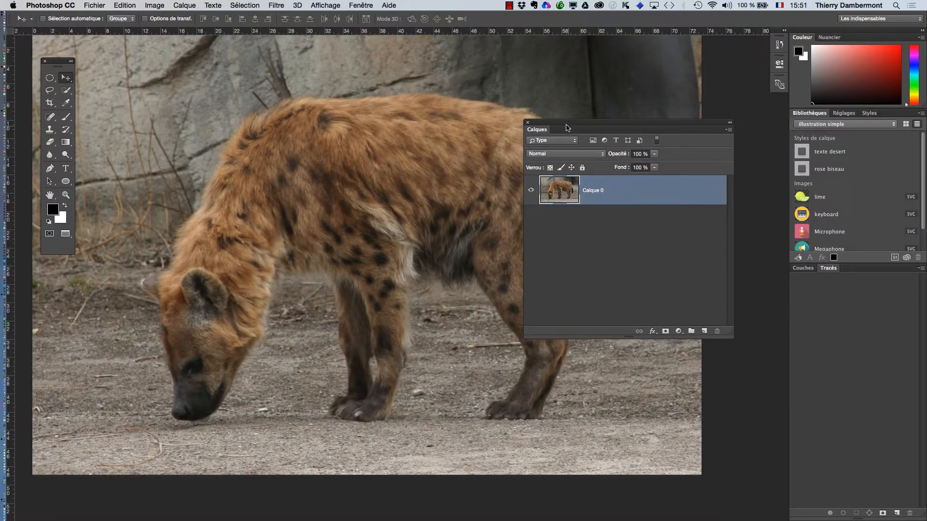
Move the Layers panel aside and add a Tout masquer (hide all) layer mask to Calque 0.
left_click_drag(566, 128, 692, 105)
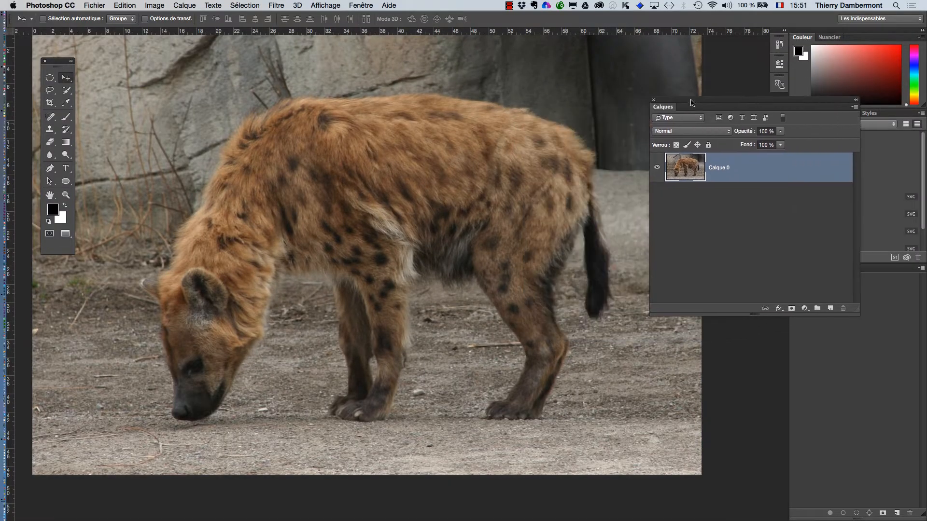
left_click(184, 6)
mouse_move(227, 152)
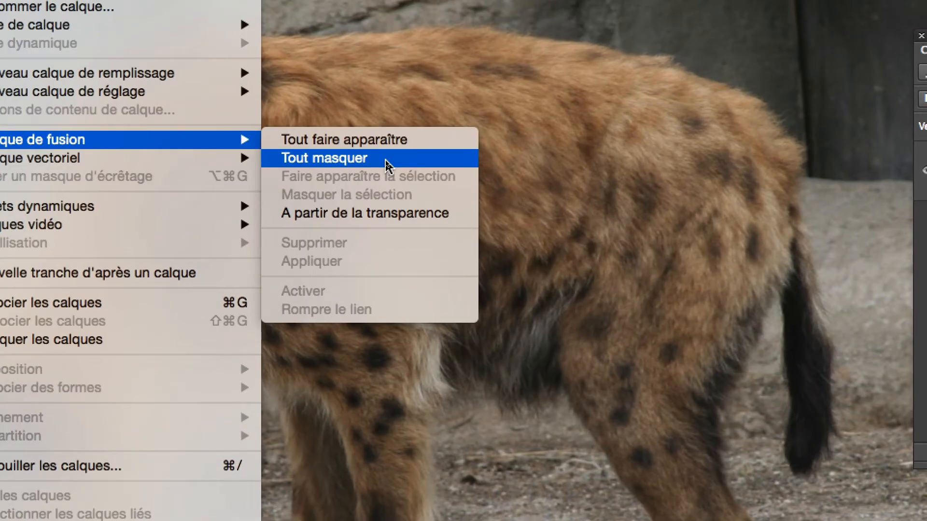
left_click(386, 162)
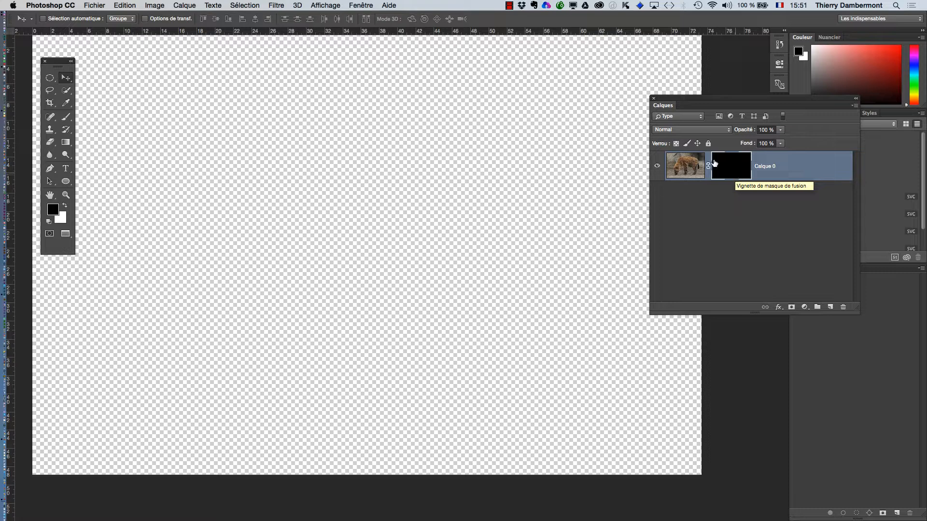
In the transparency preferences, set the transparency grid size to Espacée and its colour to Moyenne.
left_click(34, 5)
mouse_move(65, 47)
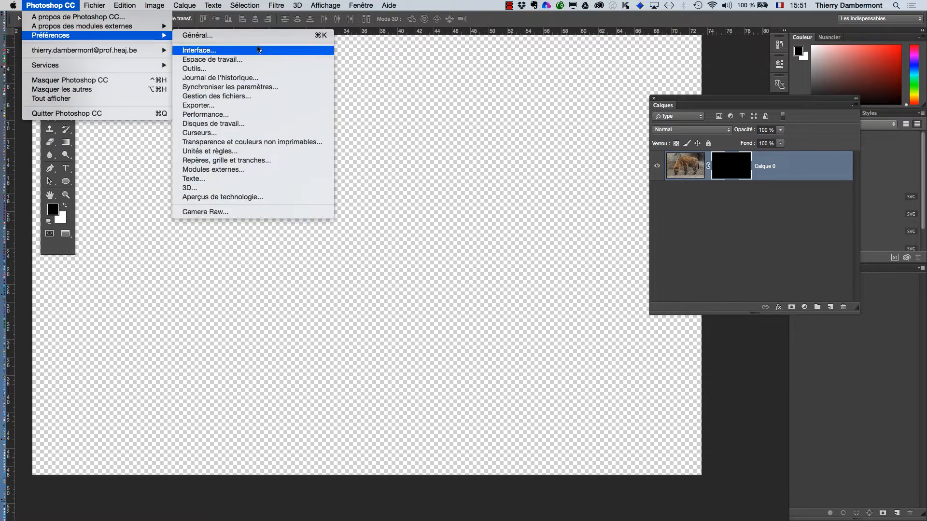
left_click(295, 143)
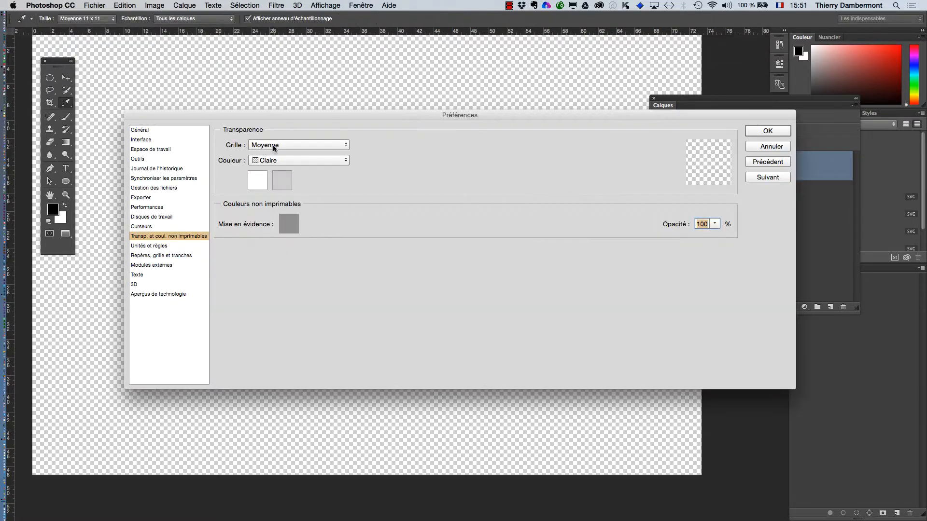
left_click(273, 146)
left_click(274, 160)
left_click(270, 162)
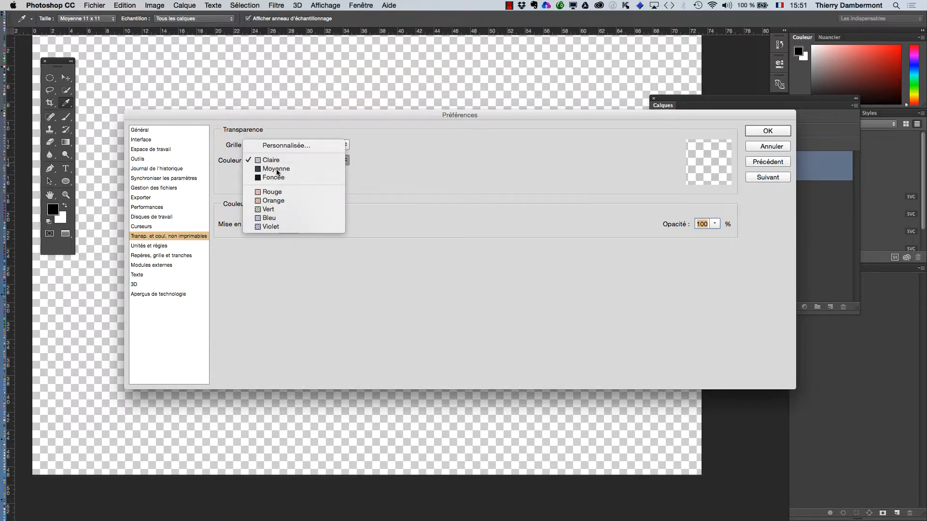
left_click(276, 169)
Set the first transparency checkerboard colour to 919191 and confirm the preferences.
left_click(261, 185)
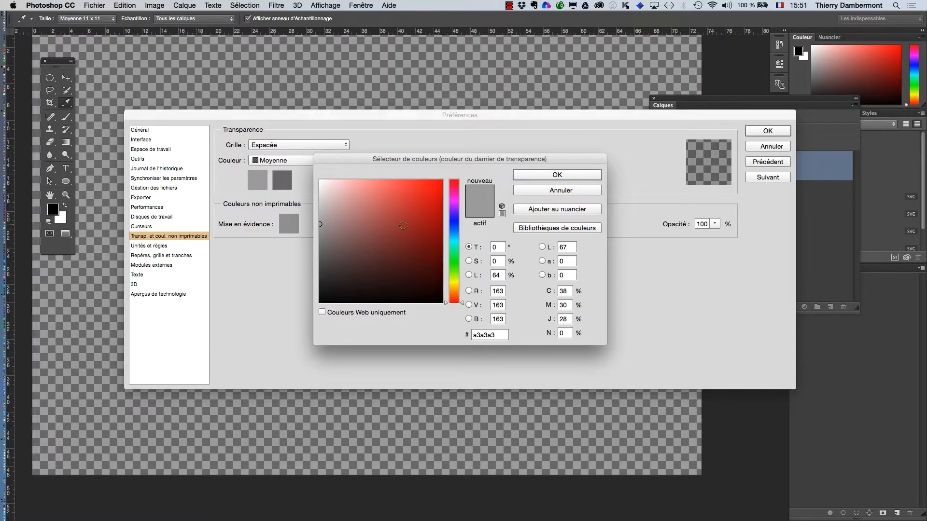
mouse_move(324, 231)
left_mouse_down()
mouse_move(317, 245)
mouse_move(320, 233)
left_mouse_up()
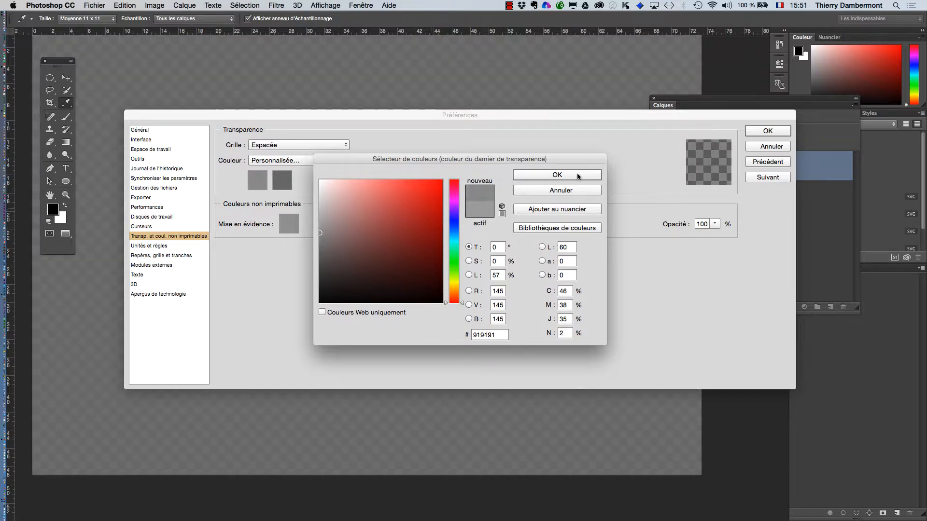
left_click(544, 176)
left_click(767, 131)
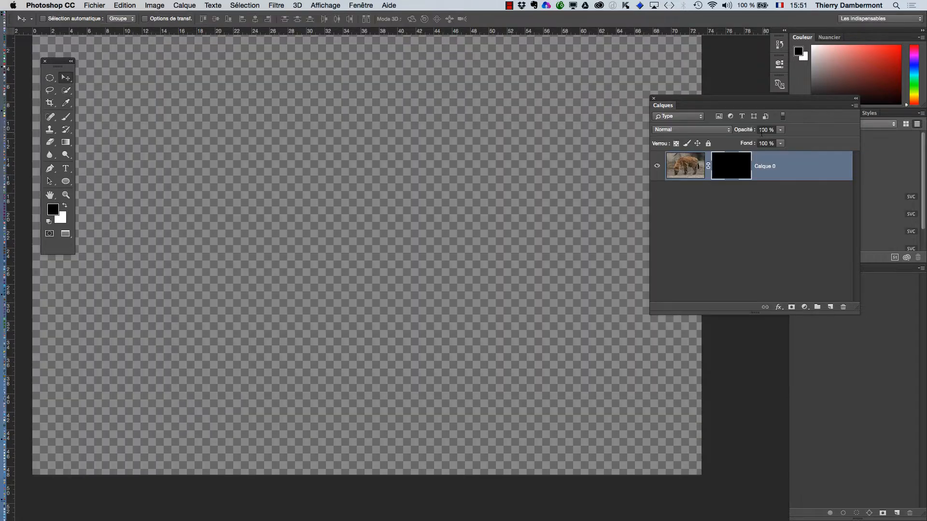
Reopen the transparency preferences and change the first checkerboard colour to 7d7d7d.
left_click(43, 5)
mouse_move(96, 33)
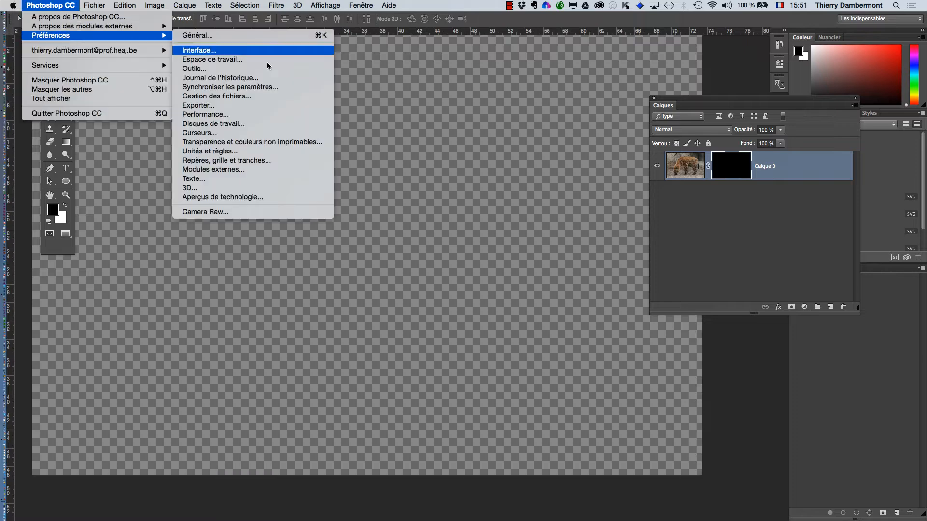
left_click(271, 138)
left_click(264, 189)
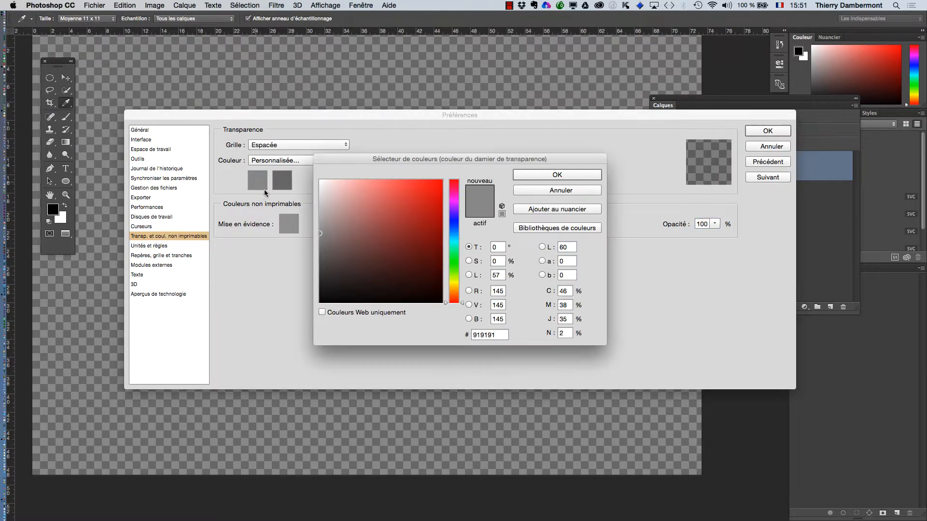
left_click(320, 243)
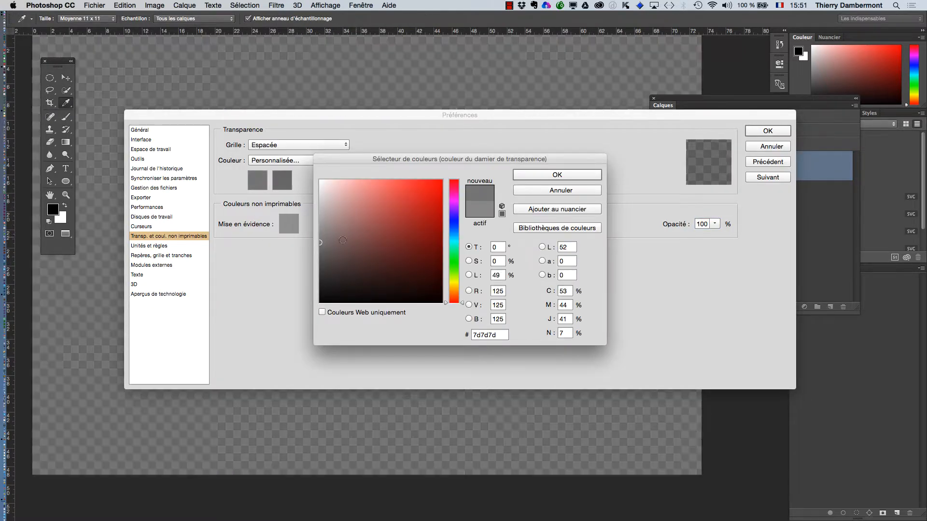
left_click(576, 176)
left_click(784, 131)
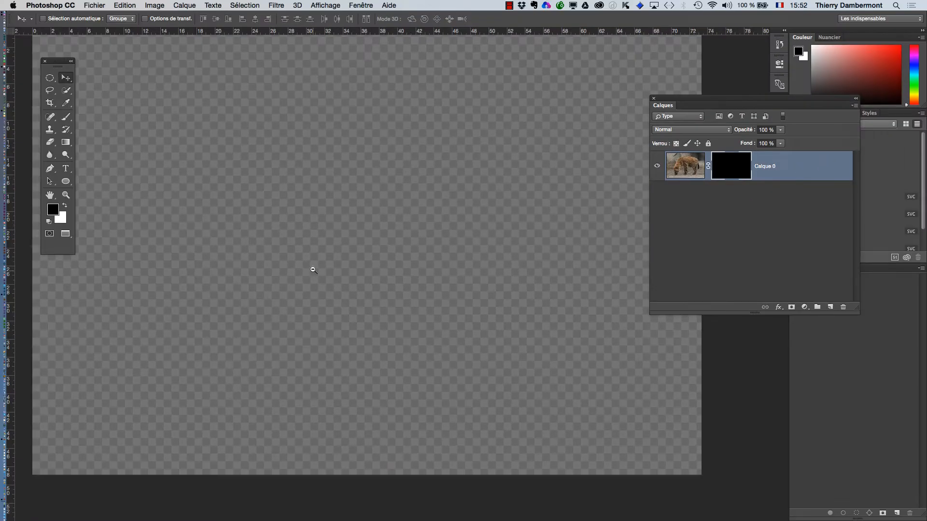
Move the Layers panel and detach the Channels panel into its own floating panel, enlarging it.
left_click(313, 270, "alt")
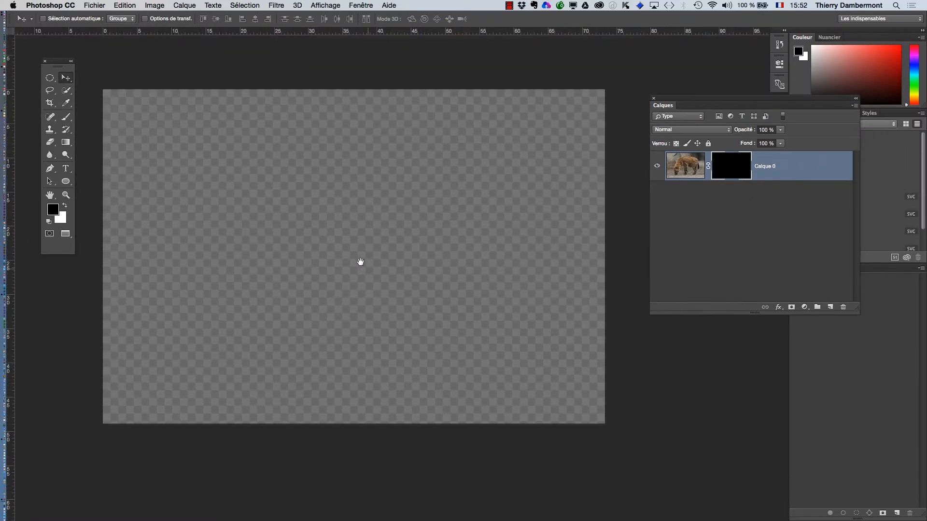
left_click_drag(358, 262, 312, 222)
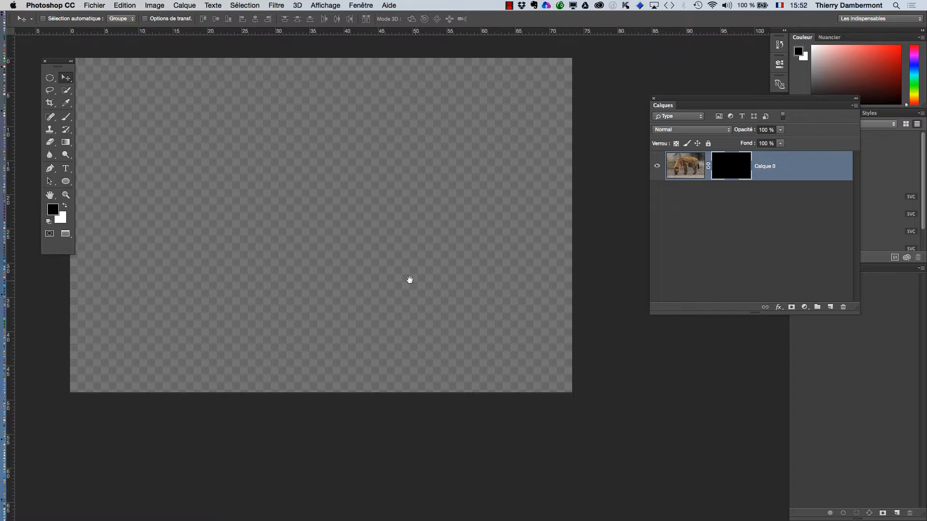
left_click_drag(410, 278, 434, 285)
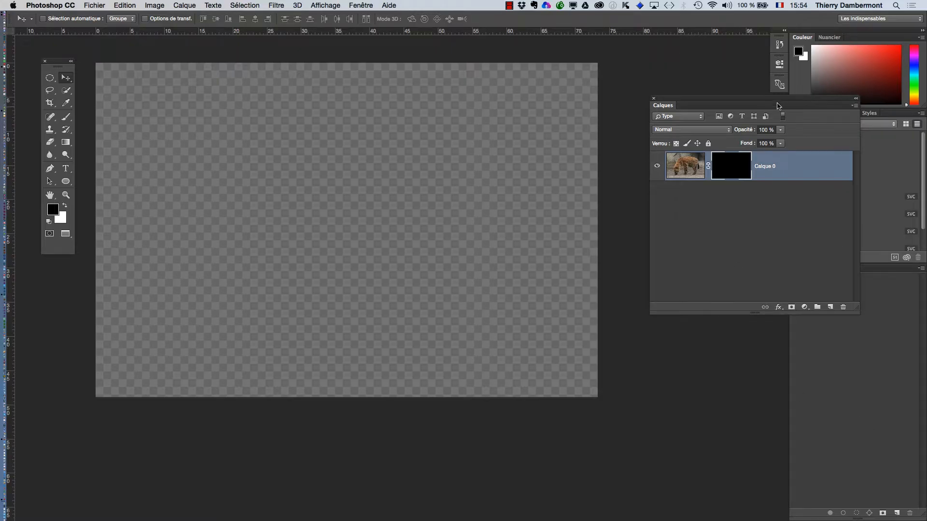
left_click_drag(777, 106, 606, 90)
left_click(803, 272)
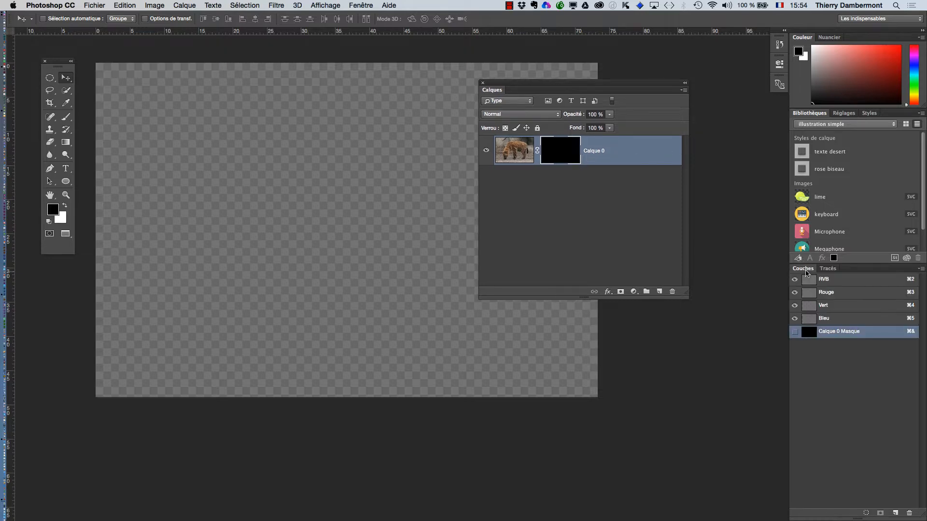
left_click_drag(803, 272, 128, 213)
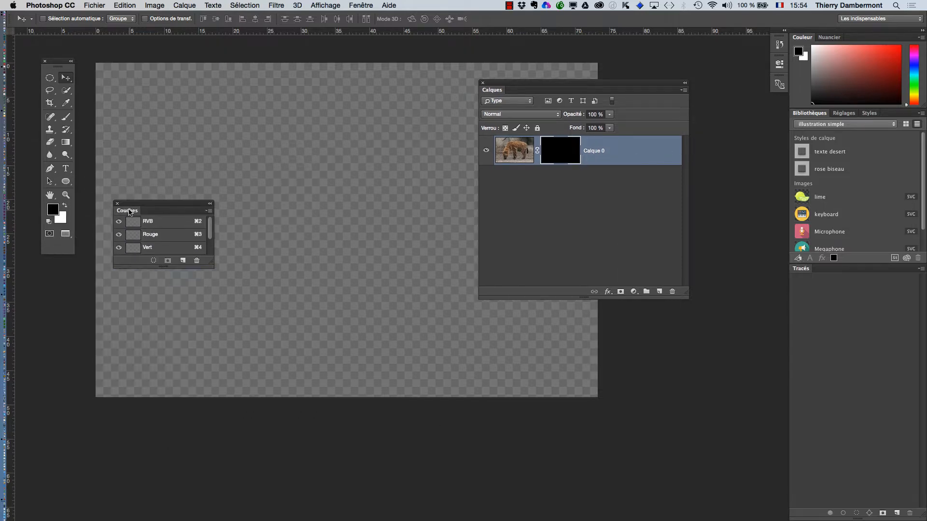
left_click_drag(211, 262, 239, 396)
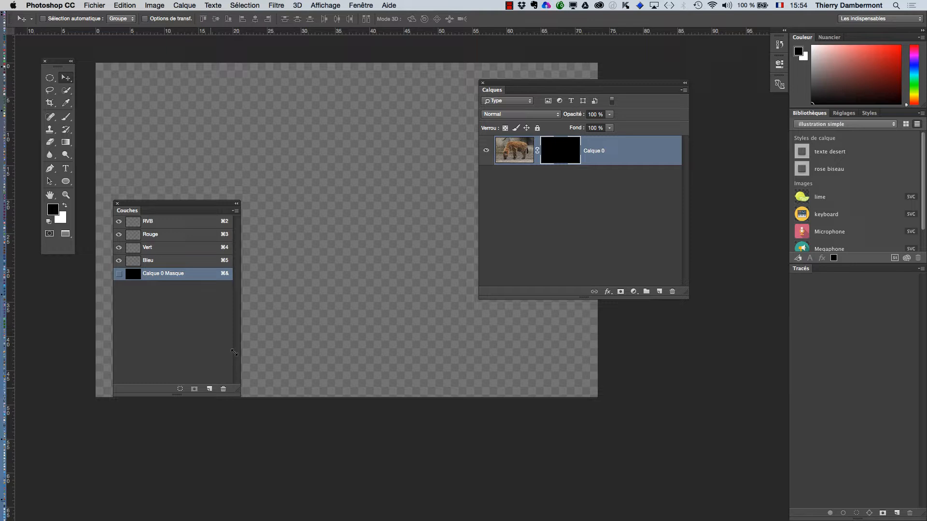
Make the Calque 0 Masque channel visible to show the mask overlay on the image.
left_click(236, 210)
left_click(292, 315)
left_click(494, 204)
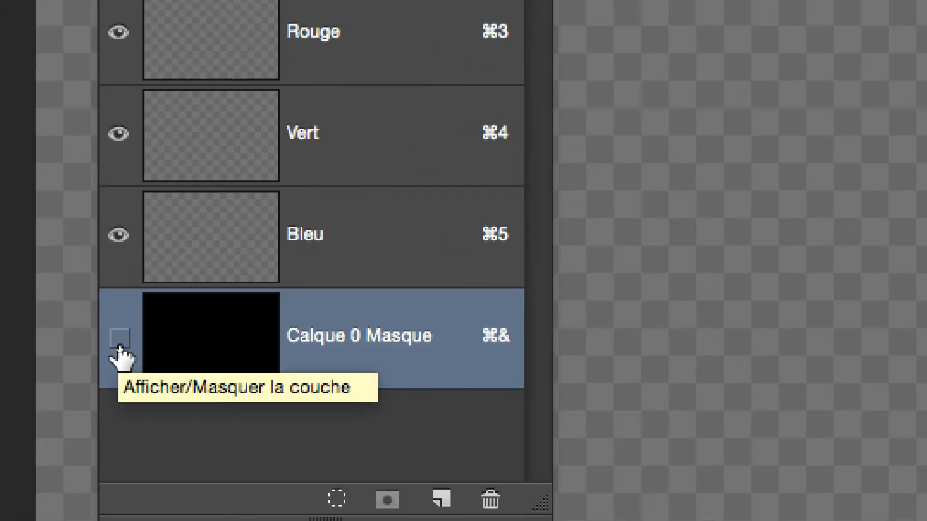
left_click(120, 338)
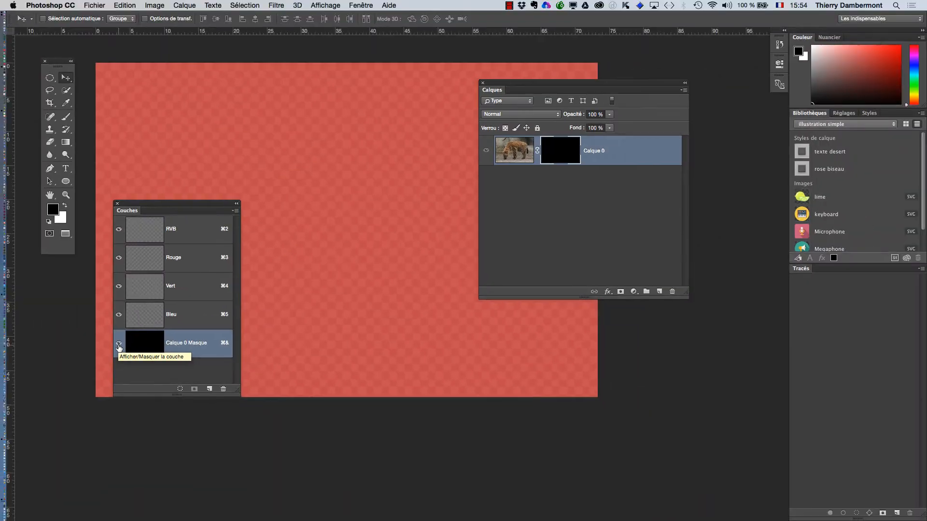
Change the layer mask display colour from red to green in the mask channel's display options.
left_click_drag(128, 206, 646, 231)
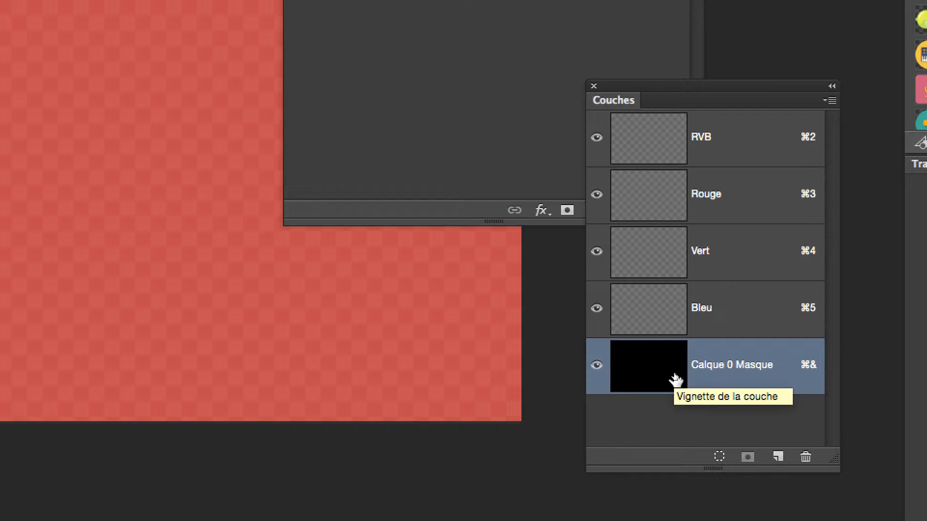
double_click(671, 379)
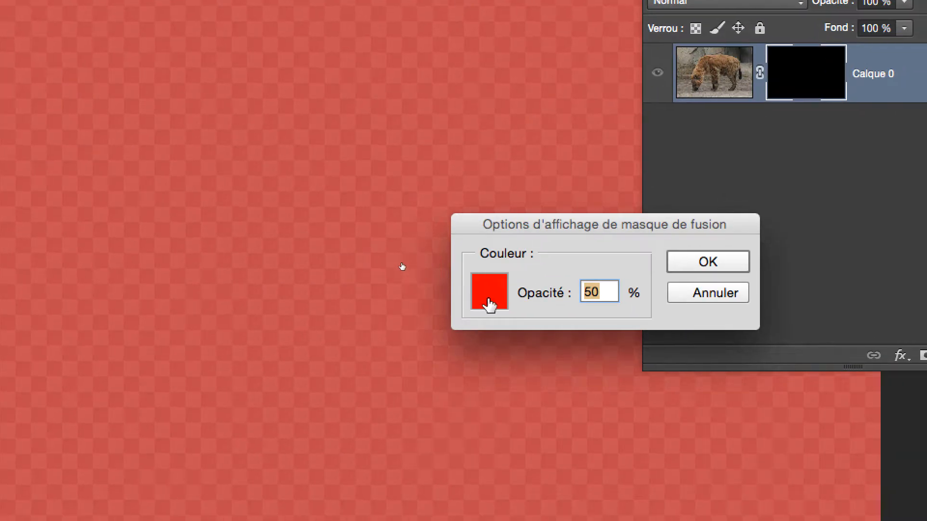
left_click(135, 152)
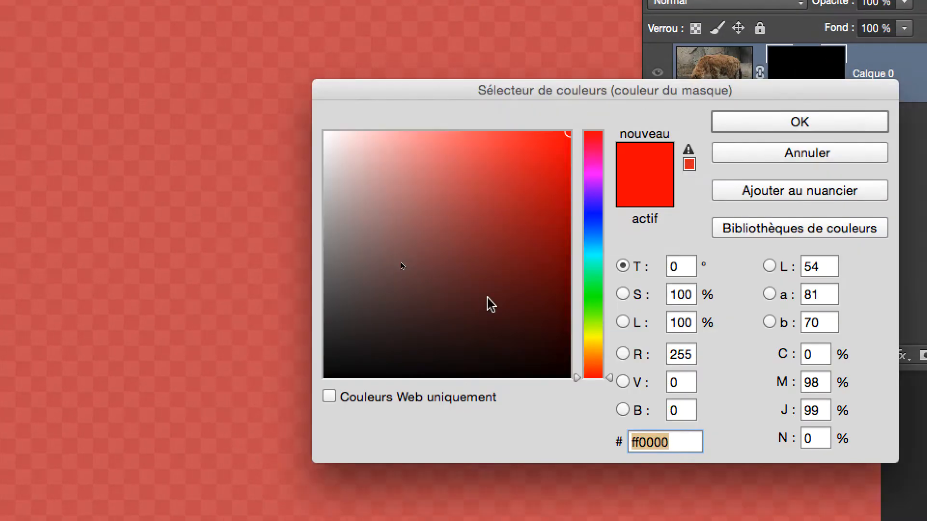
left_click(594, 284)
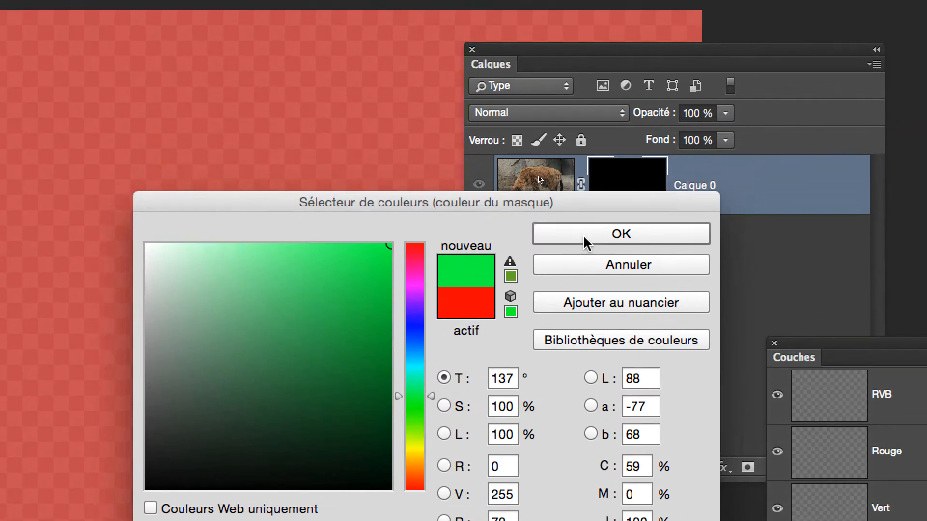
left_click(584, 237)
left_click(569, 294)
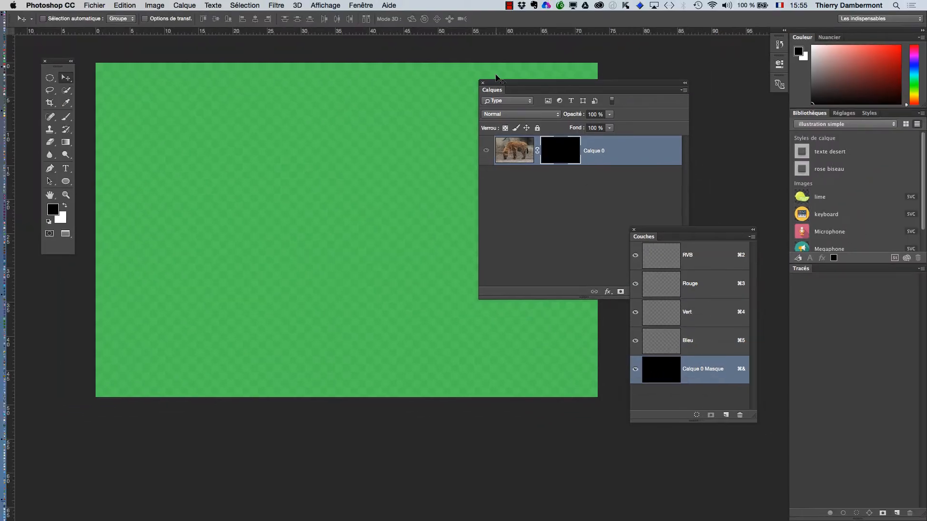
key("super+Tab")
key("super+Tab")
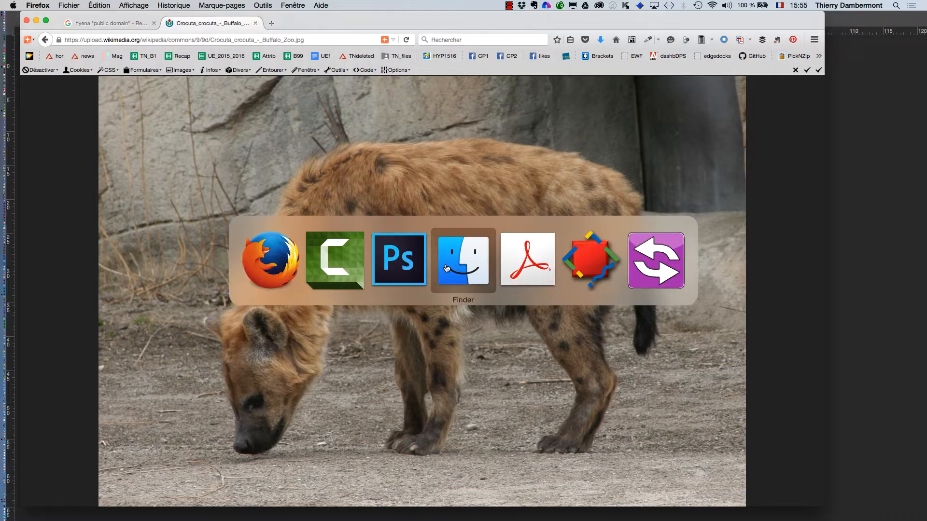
left_click(405, 273)
Disable the layer mask on Calque 0 and rearrange the Layers panel above the Channels panel.
left_click_drag(558, 88, 235, 259)
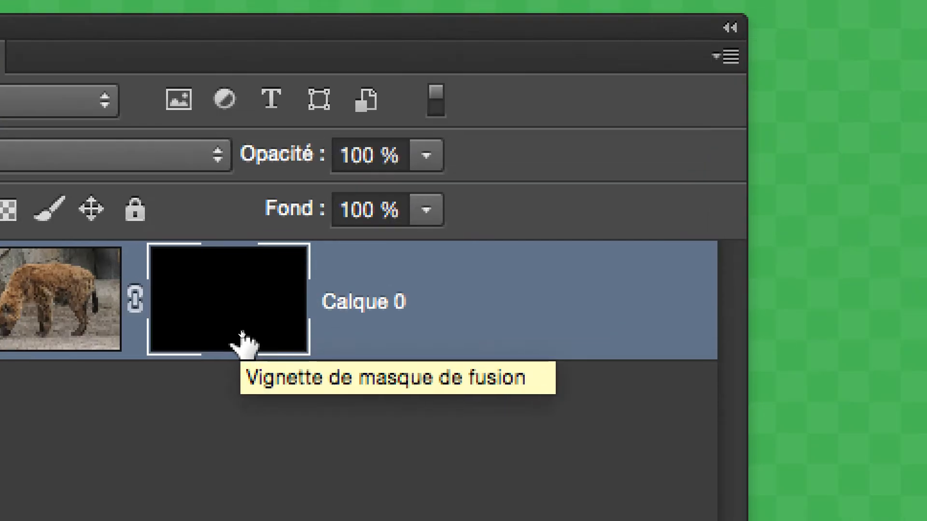
left_click(243, 344, "shift")
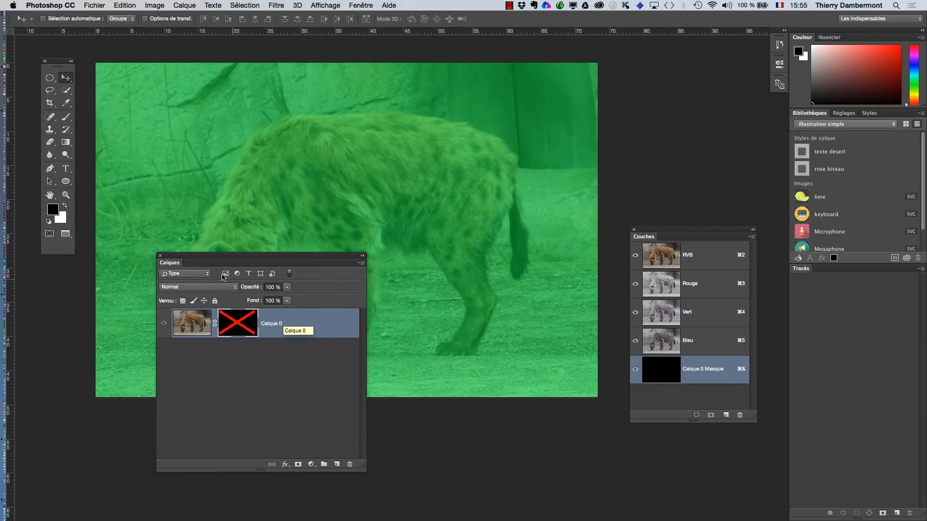
left_click_drag(203, 259, 635, 48)
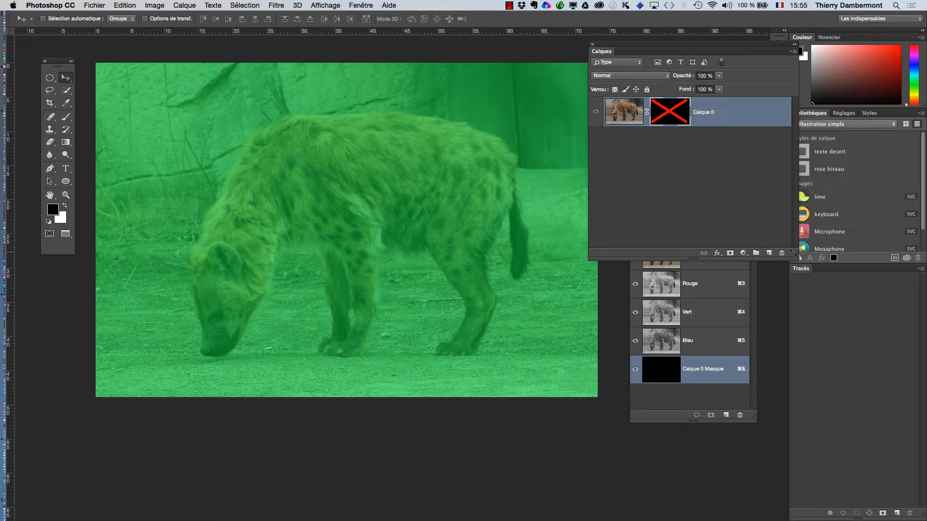
left_click_drag(793, 252, 770, 182)
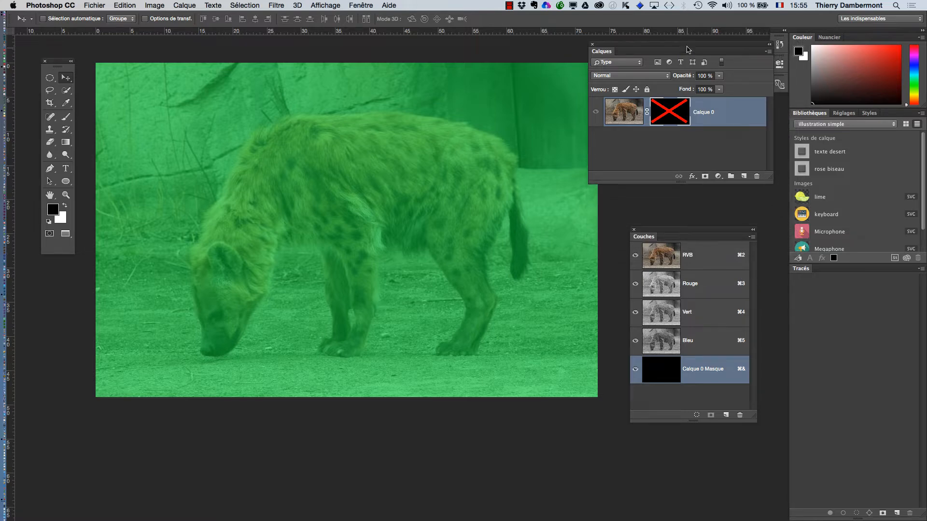
left_click_drag(687, 49, 665, 63)
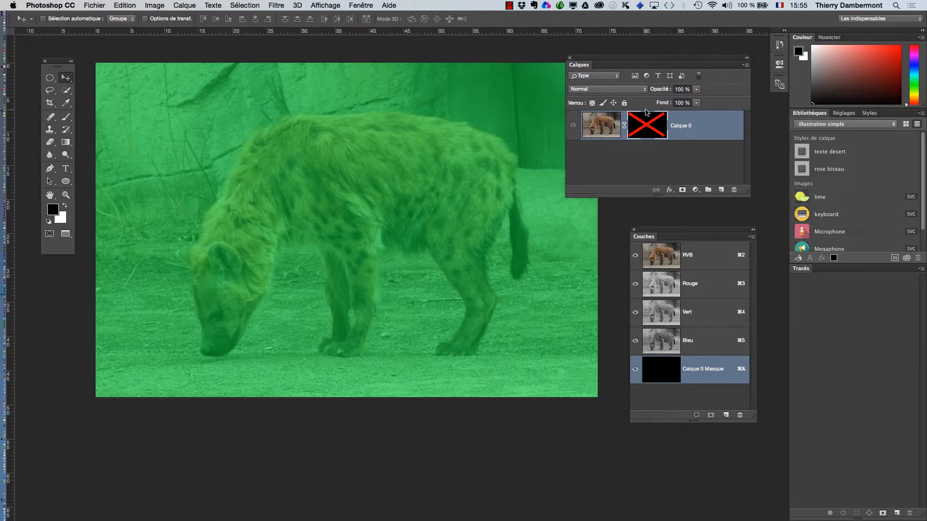
left_click_drag(631, 65, 605, 71)
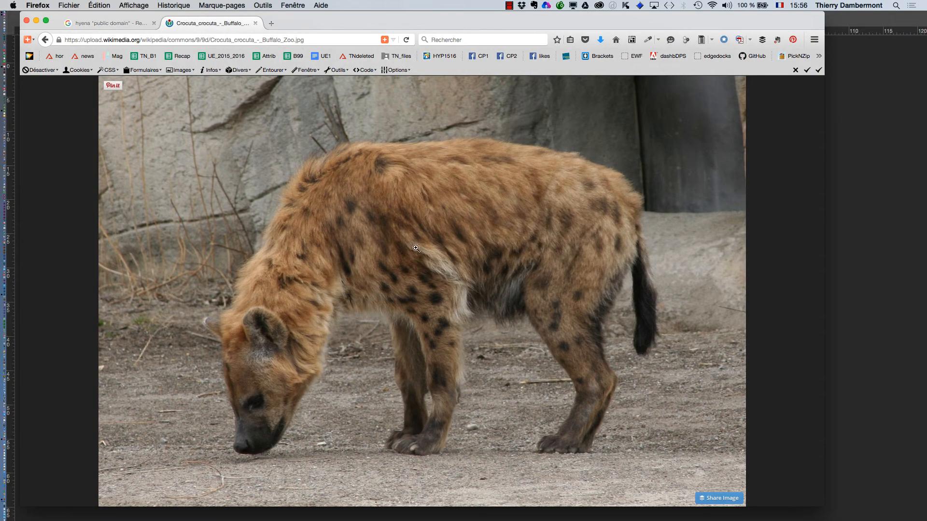
Minimize the browser window and return to Photoshop, repositioning the Layers panel.
left_click(36, 21)
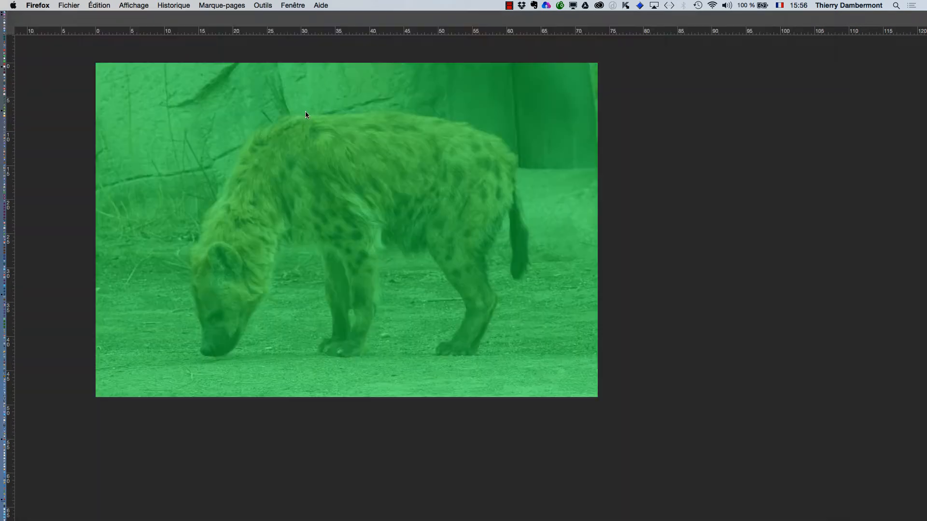
left_click(77, 140)
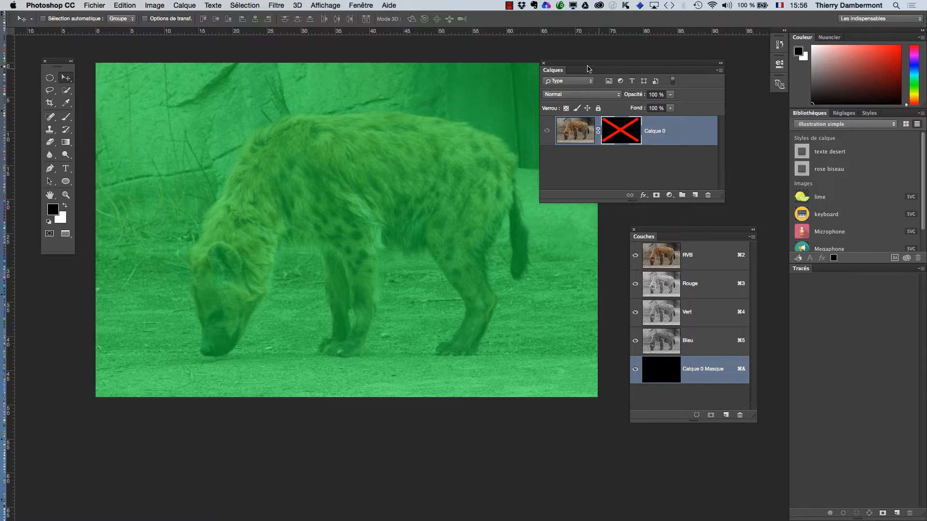
left_click_drag(604, 65, 670, 58)
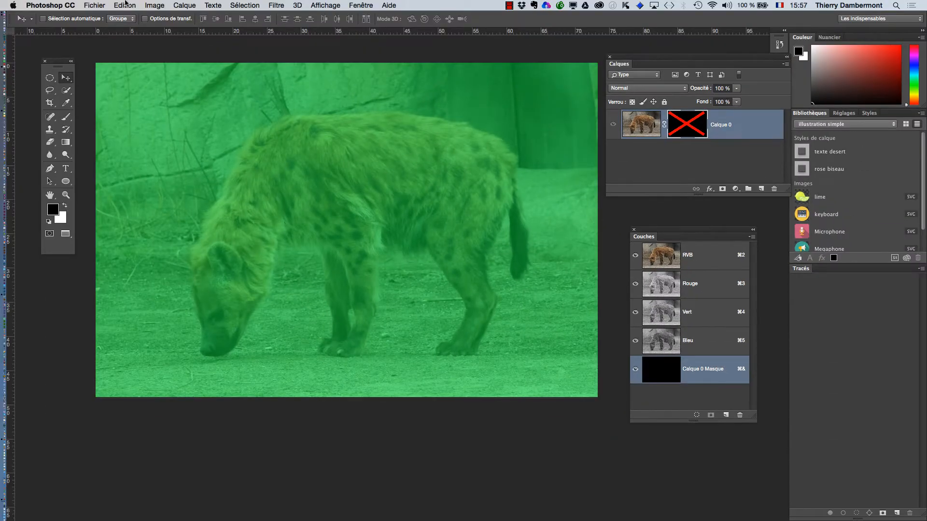
Save the document as Crocuta_crocuta-02.psd in Photoshop format.
left_click(97, 5)
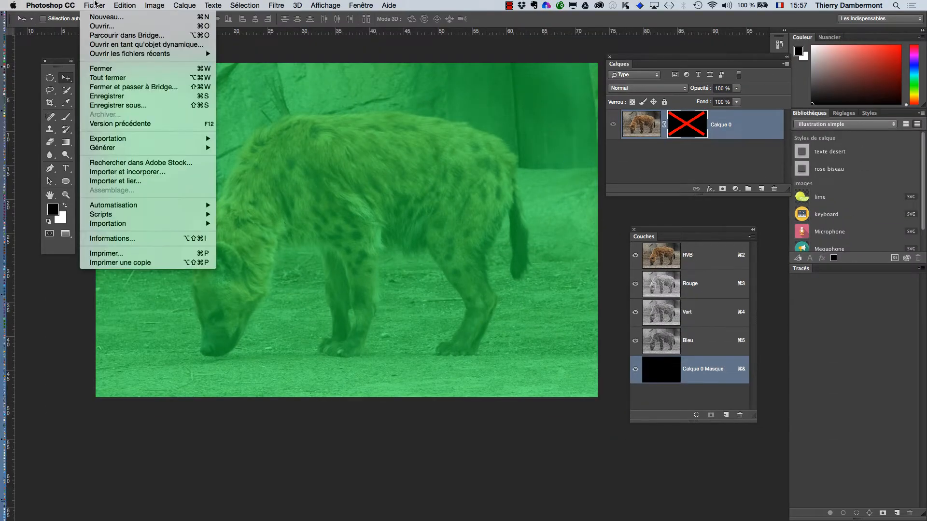
left_click(133, 108)
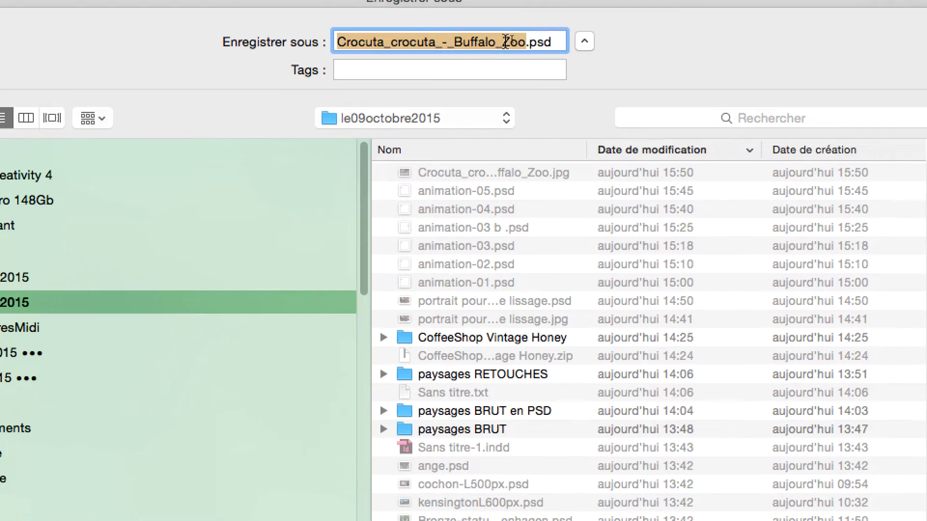
left_click(489, 33)
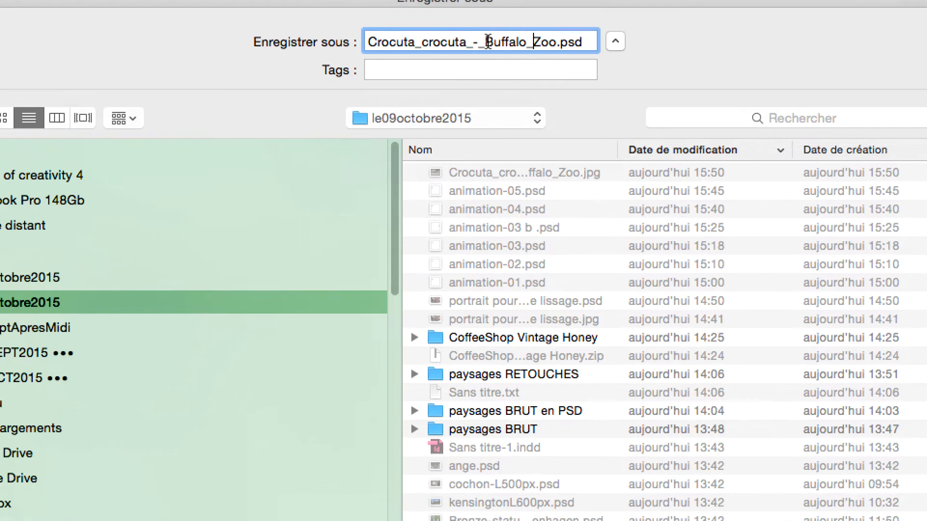
left_click_drag(465, 32, 525, 42)
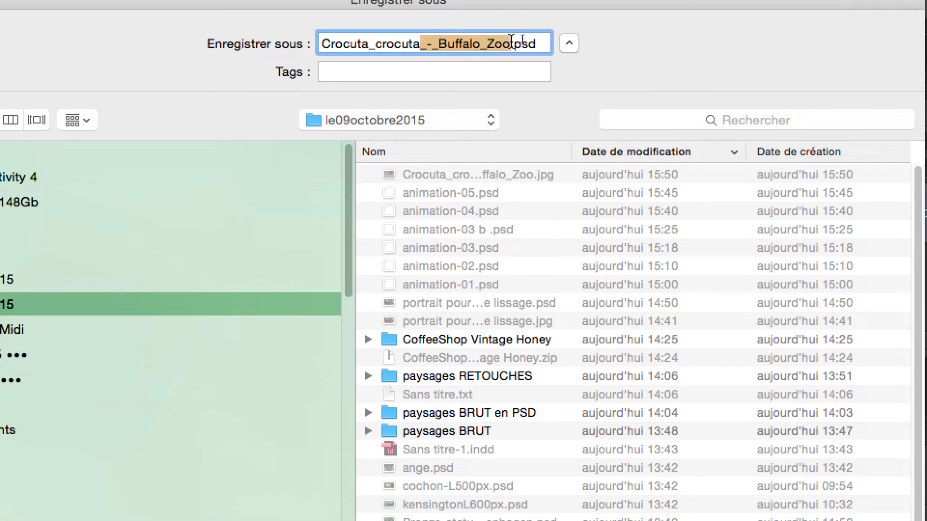
type("-02")
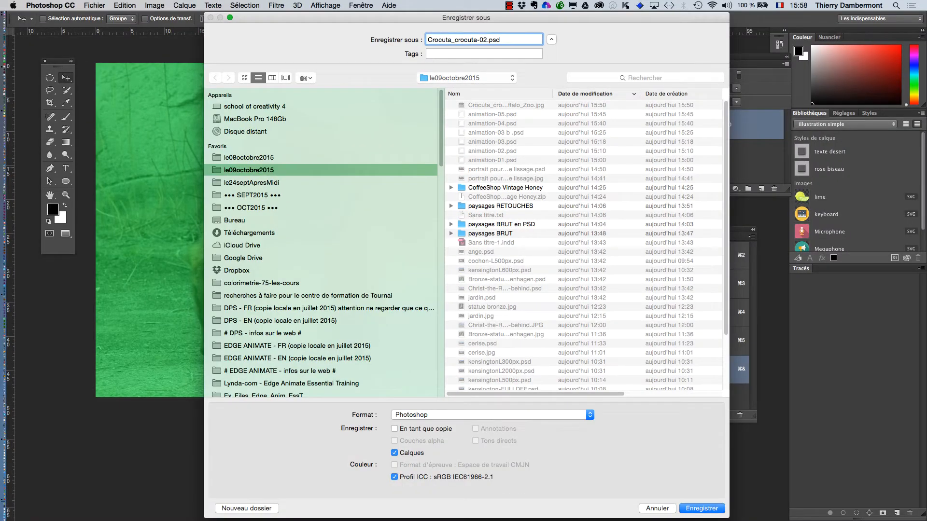
type("-")
left_click(709, 511)
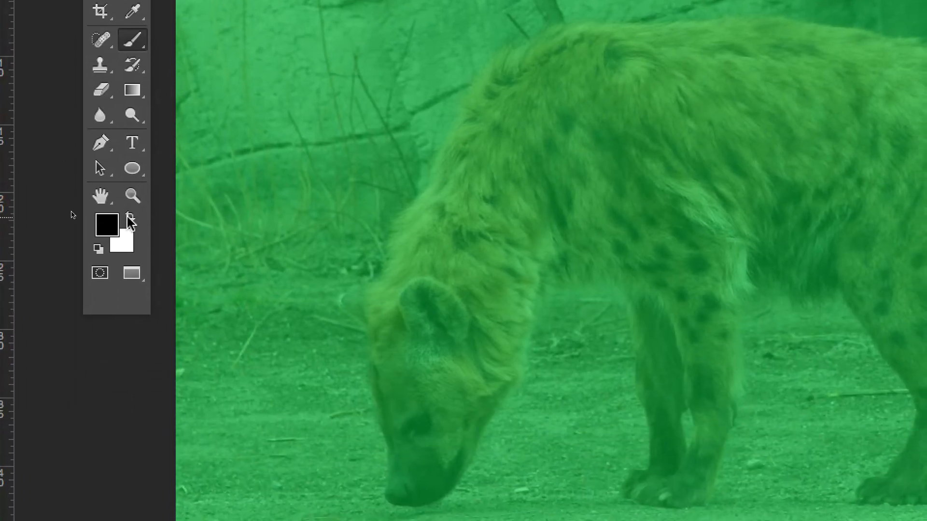
Swap the colours to a white foreground and paint over the hyena's back and body on the mask.
left_click(130, 218)
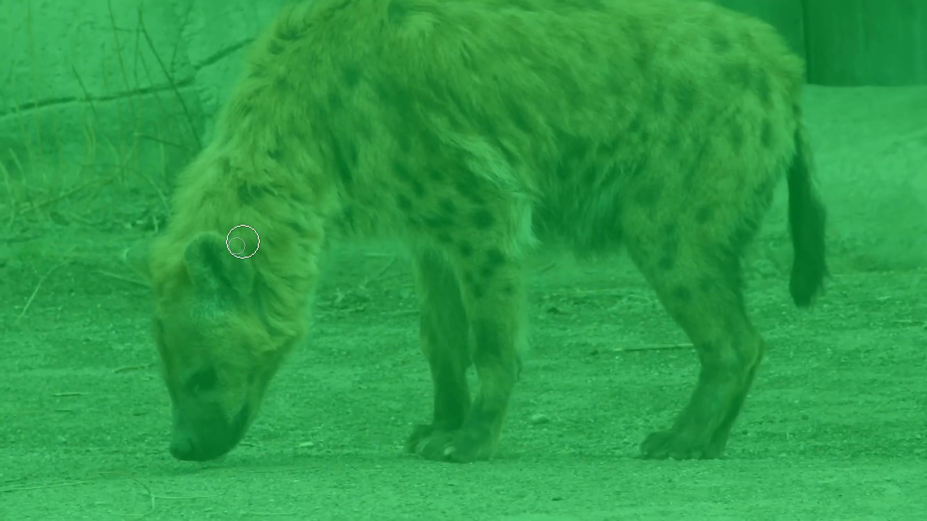
mouse_move(459, 284)
left_mouse_down()
mouse_move(469, 220)
mouse_move(534, 118)
left_mouse_up()
left_click_drag(269, 182, 419, 141)
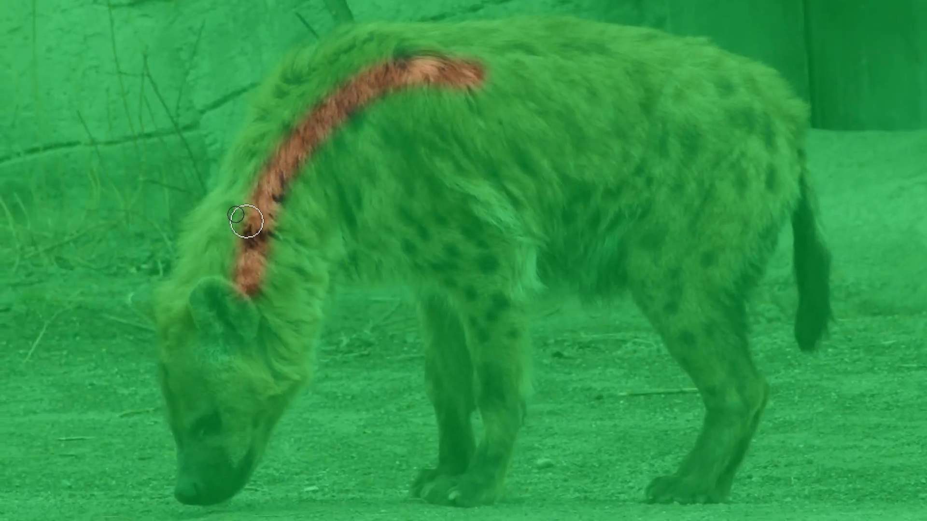
mouse_move(246, 205)
left_mouse_down()
mouse_move(307, 97)
mouse_move(361, 86)
left_mouse_up()
mouse_move(288, 159)
left_mouse_down()
mouse_move(368, 151)
mouse_move(454, 172)
mouse_move(521, 218)
mouse_move(520, 265)
left_mouse_up()
mouse_move(437, 200)
left_mouse_down()
mouse_move(376, 347)
mouse_move(373, 387)
left_mouse_up()
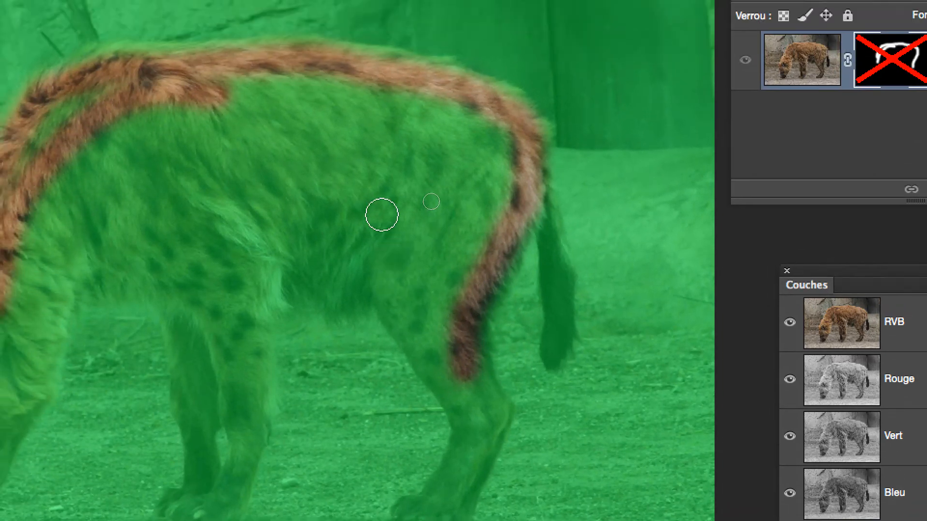
left_click_drag(384, 215, 374, 216)
mouse_move(388, 278)
left_mouse_down()
mouse_move(323, 285)
mouse_move(239, 265)
mouse_move(206, 291)
left_mouse_up()
mouse_move(289, 261)
left_mouse_down()
mouse_move(250, 219)
mouse_move(165, 221)
mouse_move(147, 291)
left_mouse_up()
left_click_drag(262, 258, 246, 306)
left_click_drag(178, 261, 175, 244)
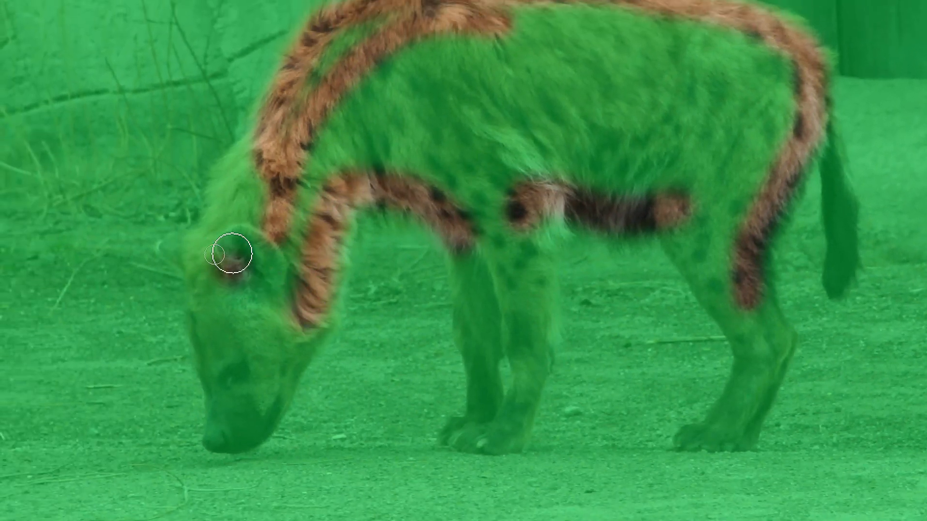
mouse_move(229, 235)
left_mouse_down()
mouse_move(350, 85)
mouse_move(433, 47)
left_mouse_up()
mouse_move(301, 168)
left_mouse_down()
mouse_move(443, 163)
mouse_move(566, 189)
mouse_move(655, 226)
left_mouse_up()
mouse_move(425, 189)
left_mouse_down()
mouse_move(423, 255)
mouse_move(384, 338)
mouse_move(340, 338)
mouse_move(256, 306)
left_mouse_up()
mouse_move(366, 231)
left_mouse_down()
mouse_move(247, 238)
mouse_move(148, 221)
mouse_move(47, 242)
left_mouse_up()
mouse_move(254, 234)
left_mouse_down()
mouse_move(222, 250)
mouse_move(244, 262)
left_mouse_up()
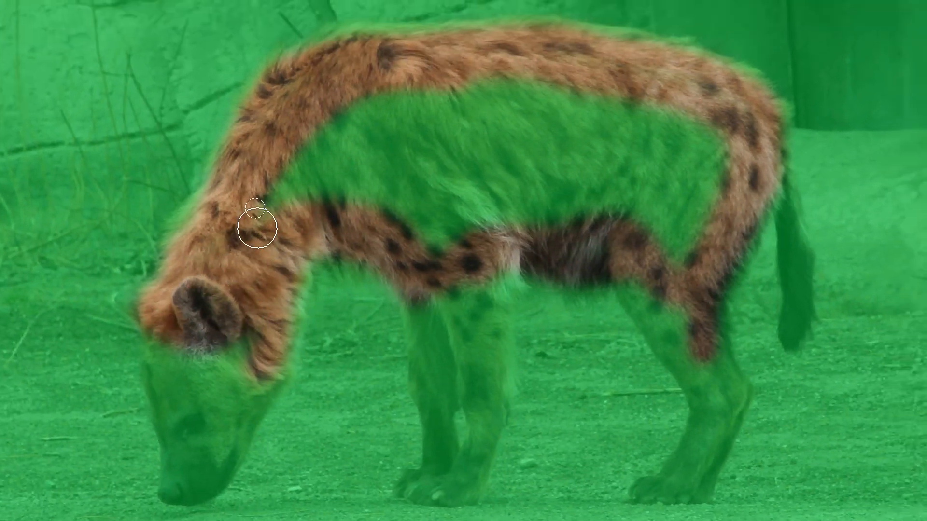
mouse_move(257, 228)
left_mouse_down()
mouse_move(323, 152)
mouse_move(417, 193)
left_mouse_up()
left_click_drag(264, 215, 398, 252)
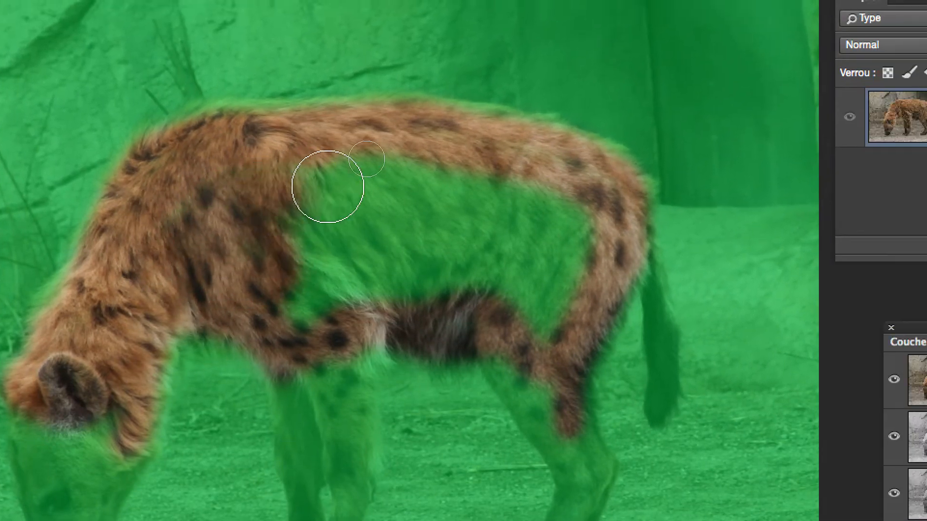
mouse_move(327, 187)
left_mouse_down()
mouse_move(394, 192)
mouse_move(415, 207)
mouse_move(412, 219)
mouse_move(392, 235)
mouse_move(399, 218)
mouse_move(322, 225)
mouse_move(314, 216)
mouse_move(328, 204)
mouse_move(384, 205)
mouse_move(329, 197)
mouse_move(337, 184)
mouse_move(358, 183)
mouse_move(306, 193)
left_mouse_up()
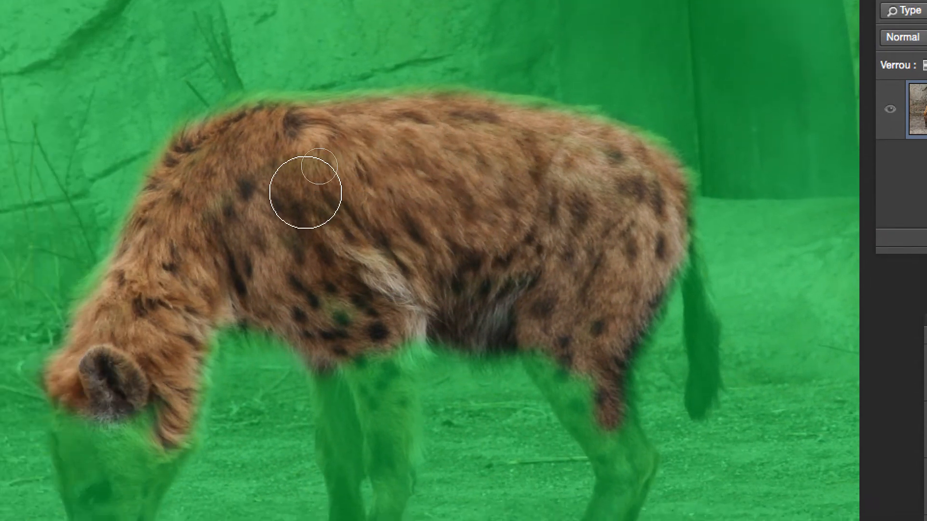
Resize the brush to 59 px diameter with 25% hardness and undo a stray stroke near the belly.
scroll(276, 133, "up", 5)
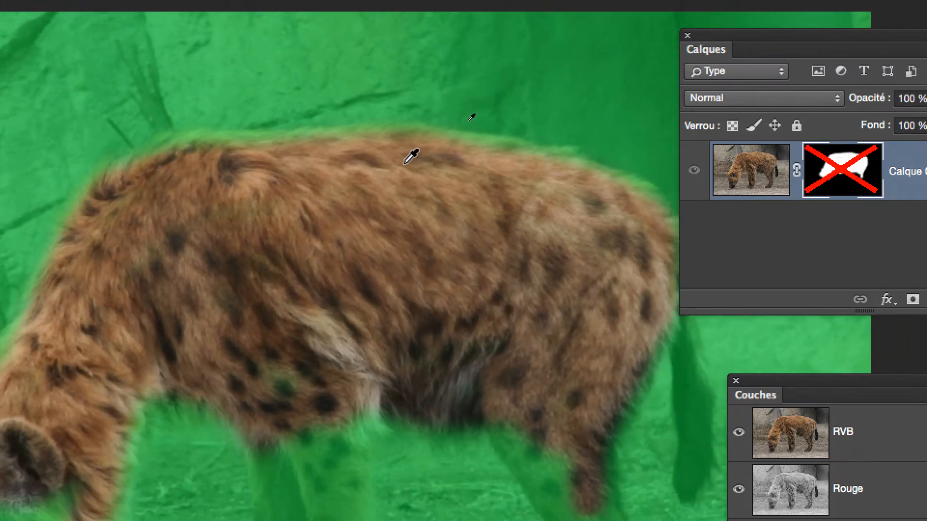
scroll(405, 164, "down", 3)
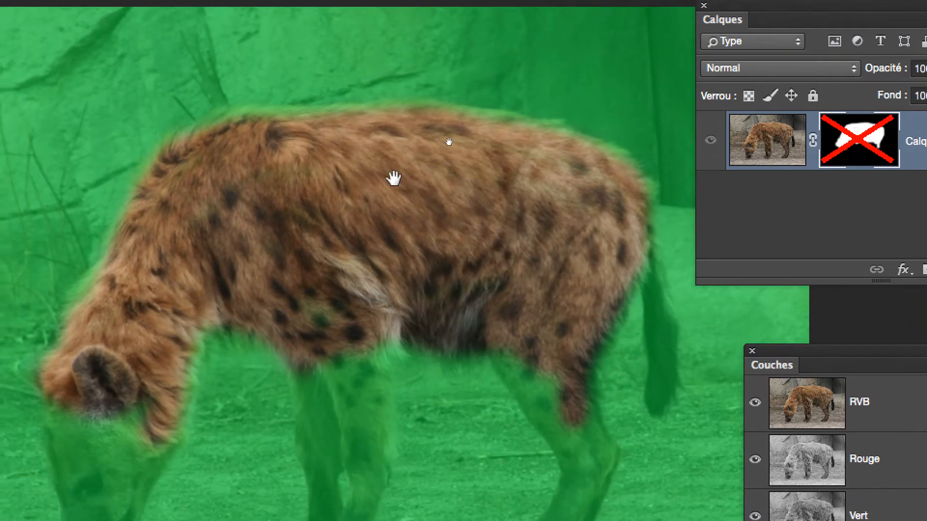
left_click_drag(393, 178, 303, 118)
left_click_drag(359, 164, 338, 174)
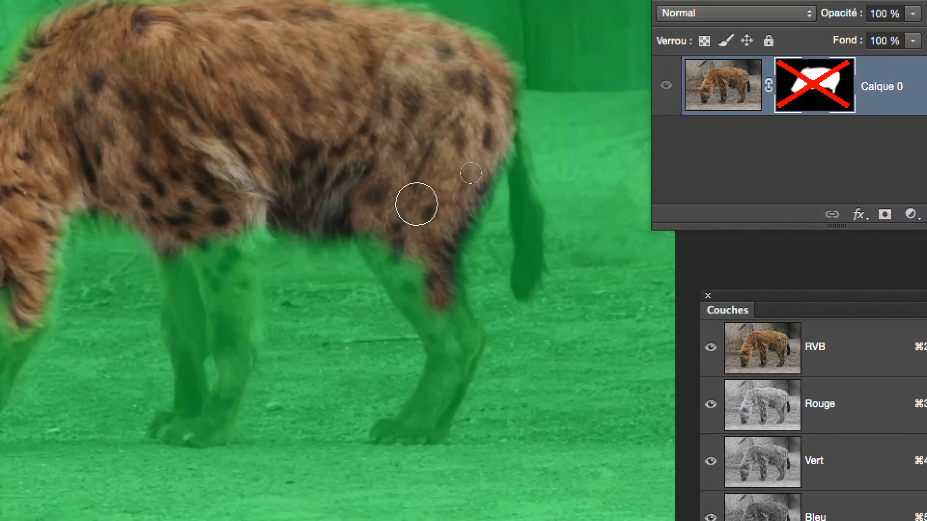
left_click_drag(416, 203, 393, 198)
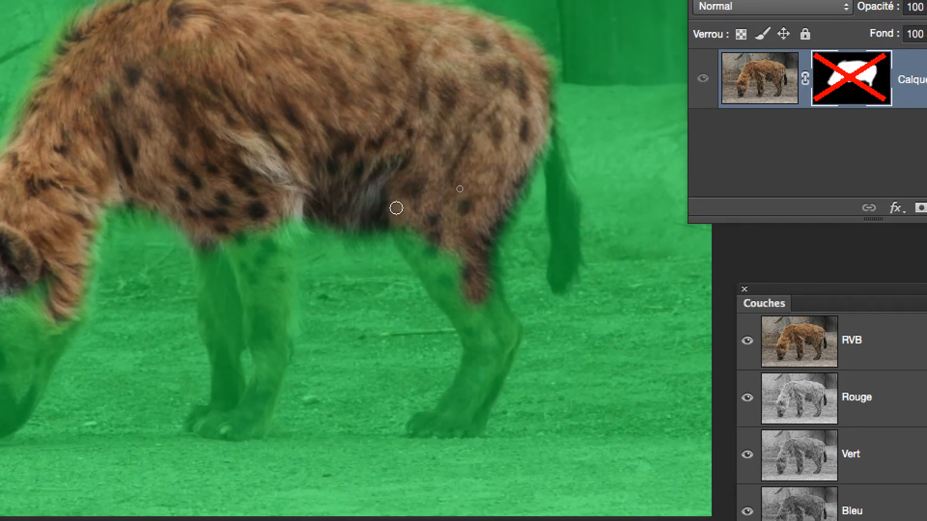
mouse_move(400, 231)
left_mouse_down()
mouse_move(416, 252)
mouse_move(392, 286)
mouse_move(390, 313)
left_mouse_up()
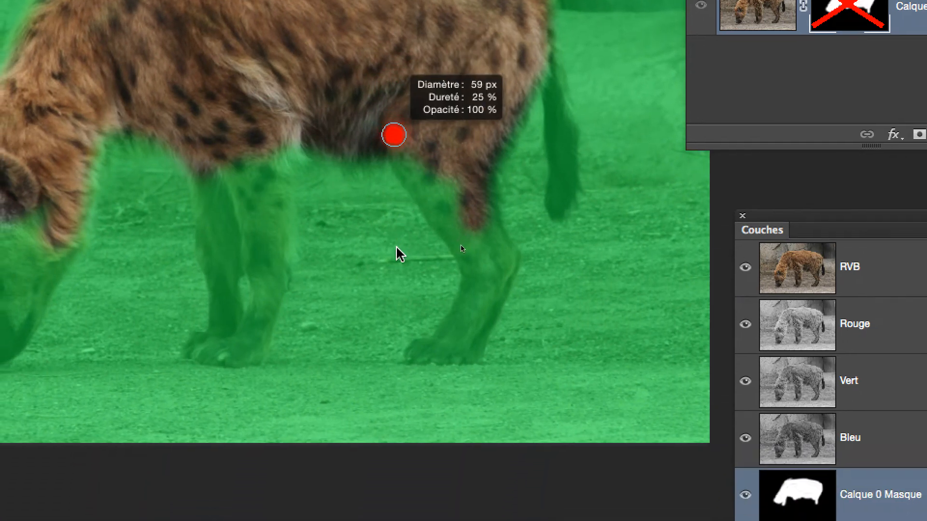
left_click_drag(395, 248, 391, 242)
left_click_drag(402, 141, 413, 164)
key("super+z")
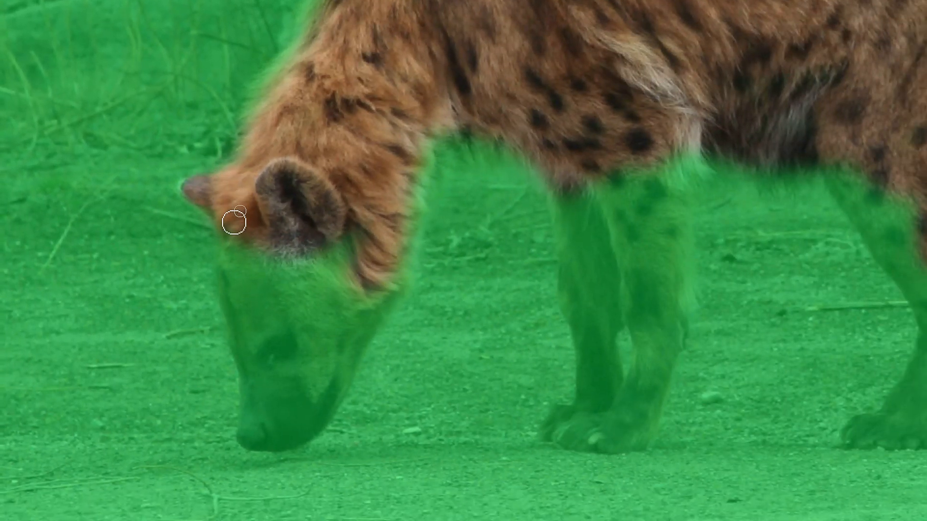
Paint white over the hyena's head, neck and shoulder area on the mask.
mouse_move(235, 237)
left_mouse_down()
mouse_move(258, 341)
mouse_move(269, 345)
left_mouse_up()
mouse_move(251, 310)
left_mouse_down()
mouse_move(290, 257)
mouse_move(291, 238)
left_mouse_up()
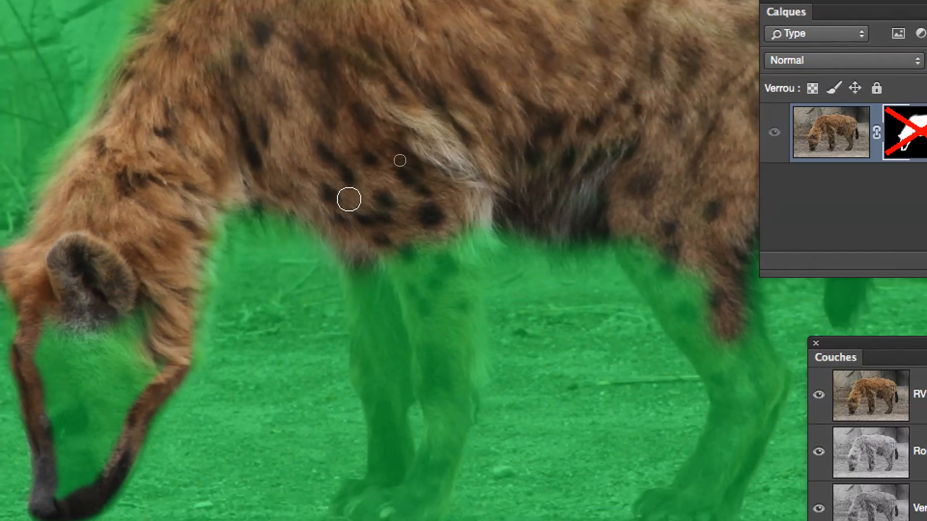
mouse_move(468, 129)
left_mouse_down()
mouse_move(470, 252)
mouse_move(484, 283)
left_mouse_up()
mouse_move(355, 255)
left_mouse_down()
mouse_move(362, 291)
mouse_move(348, 315)
mouse_move(374, 316)
mouse_move(402, 118)
left_mouse_up()
left_click_drag(388, 241, 387, 144)
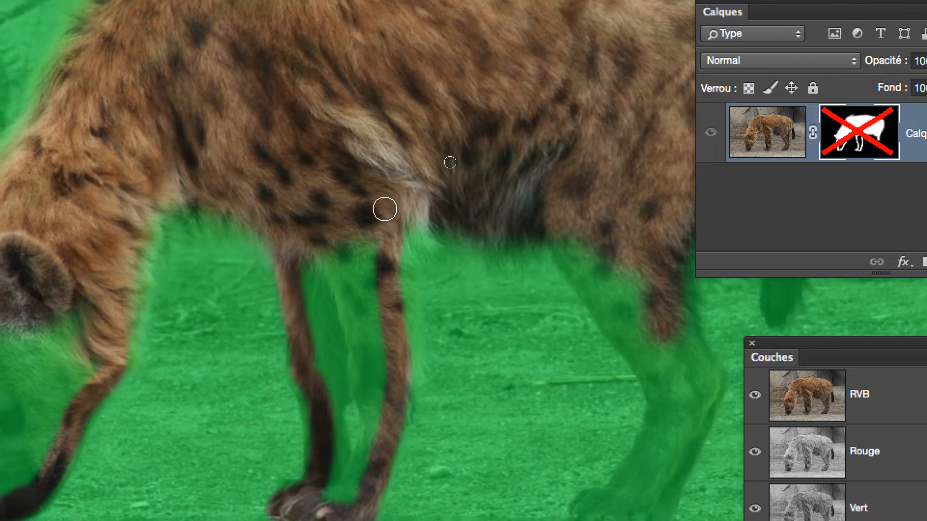
Paint white over the front legs and the chest on the mask.
mouse_move(388, 209)
left_mouse_down()
mouse_move(389, 288)
mouse_move(364, 431)
left_mouse_up()
mouse_move(380, 287)
left_mouse_down()
mouse_move(355, 347)
mouse_move(339, 331)
mouse_move(371, 307)
mouse_move(370, 132)
left_mouse_up()
mouse_move(370, 246)
left_mouse_down()
mouse_move(392, 312)
mouse_move(382, 243)
mouse_move(393, 168)
left_mouse_up()
mouse_move(379, 219)
left_mouse_down()
mouse_move(386, 308)
mouse_move(340, 253)
mouse_move(343, 360)
left_mouse_up()
mouse_move(366, 268)
left_mouse_down()
mouse_move(344, 136)
mouse_move(356, 159)
left_mouse_up()
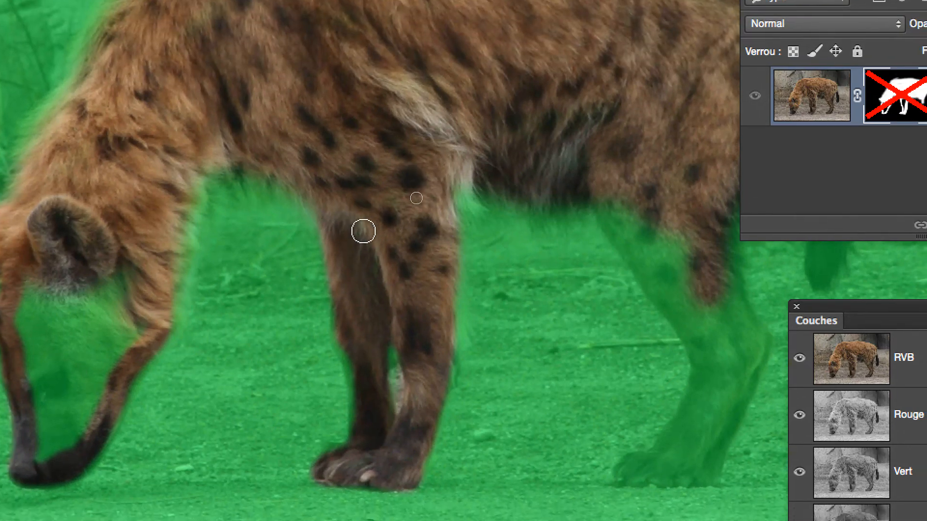
Paint white over the hind leg and the flank on the mask.
key("space")
left_click_drag(386, 220, 210, 133)
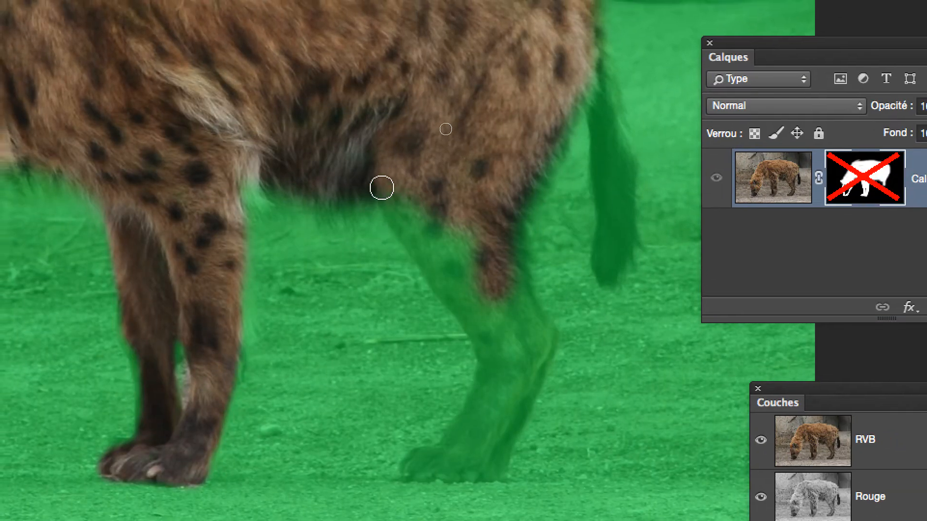
left_click_drag(375, 125, 402, 165)
mouse_move(391, 202)
left_mouse_down()
mouse_move(456, 293)
mouse_move(472, 335)
mouse_move(466, 370)
left_mouse_up()
mouse_move(418, 263)
left_mouse_down()
mouse_move(391, 287)
mouse_move(442, 289)
mouse_move(489, 169)
left_mouse_up()
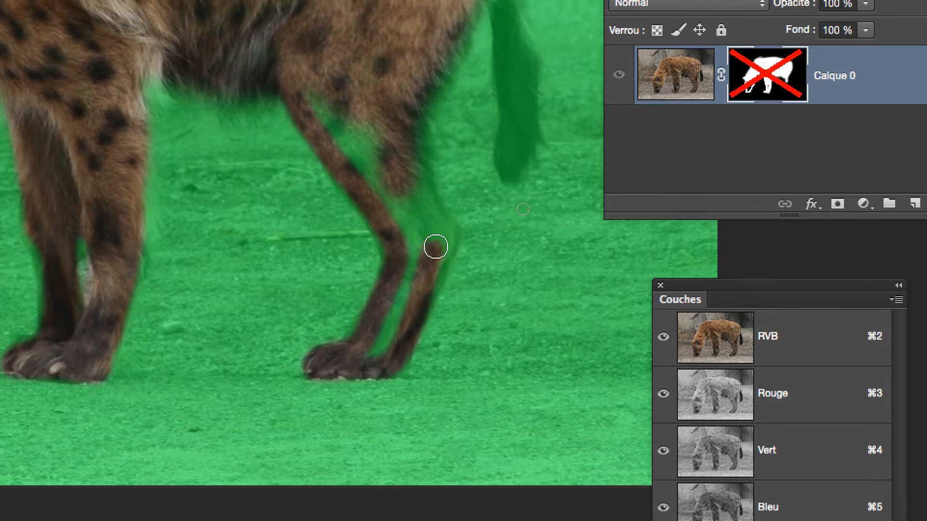
mouse_move(436, 247)
left_mouse_down()
mouse_move(444, 231)
mouse_move(405, 168)
mouse_move(396, 95)
mouse_move(416, 193)
left_mouse_up()
mouse_move(429, 228)
left_mouse_down()
mouse_move(434, 247)
mouse_move(422, 242)
mouse_move(386, 348)
mouse_move(427, 250)
mouse_move(430, 295)
mouse_move(439, 250)
mouse_move(369, 142)
left_mouse_up()
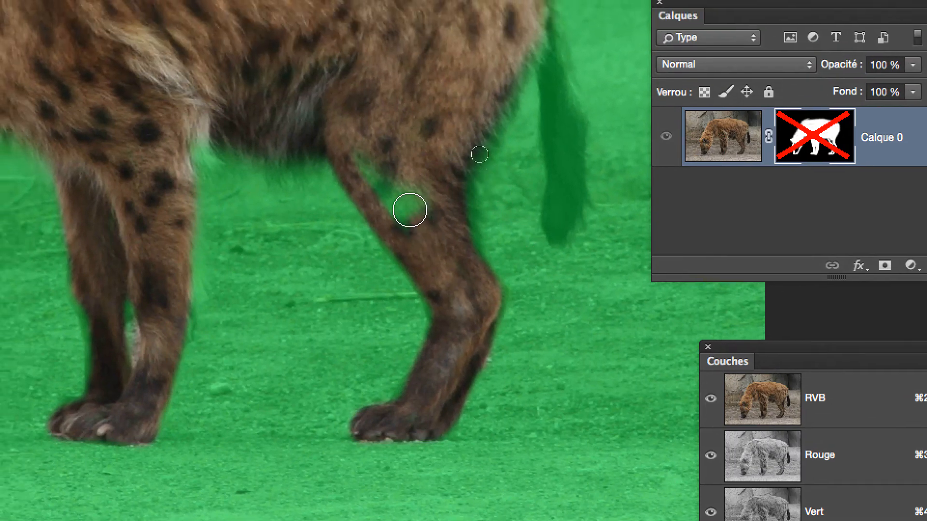
mouse_move(410, 210)
left_mouse_down()
mouse_move(370, 162)
mouse_move(434, 226)
mouse_move(378, 163)
left_mouse_up()
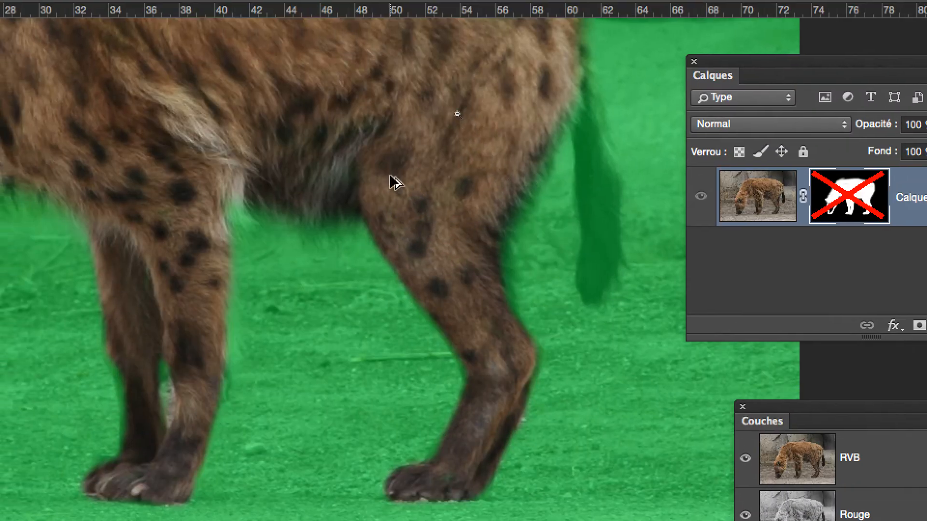
Resize the brush to about 55 px diameter and paint white over the tail and hindquarter edge.
left_click(390, 176, "alt+super")
left_click(523, 175, "super")
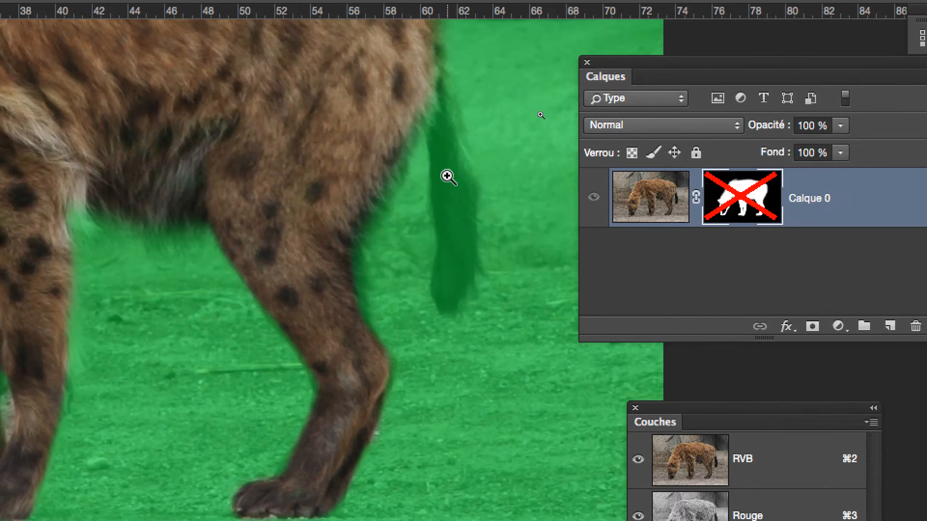
left_click_drag(447, 176, 418, 193)
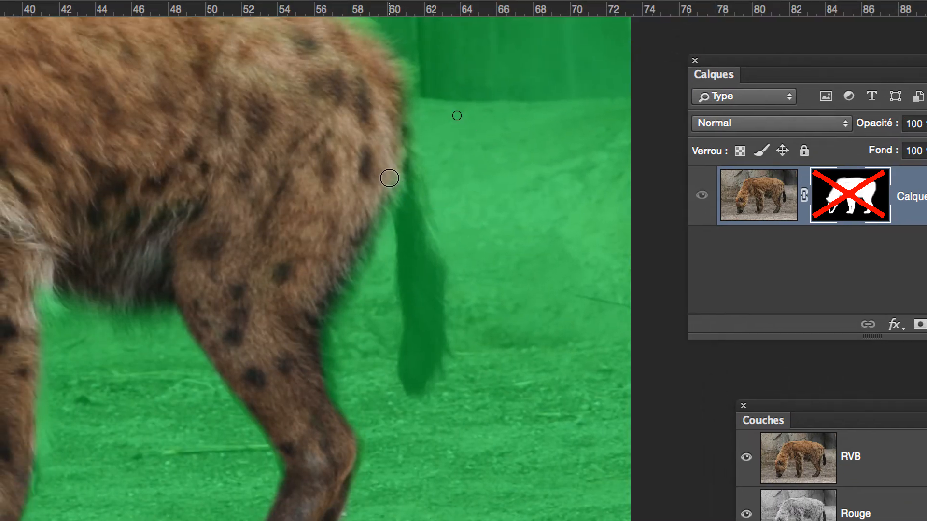
mouse_move(358, 148)
left_mouse_down()
mouse_move(398, 243)
mouse_move(398, 346)
left_mouse_up()
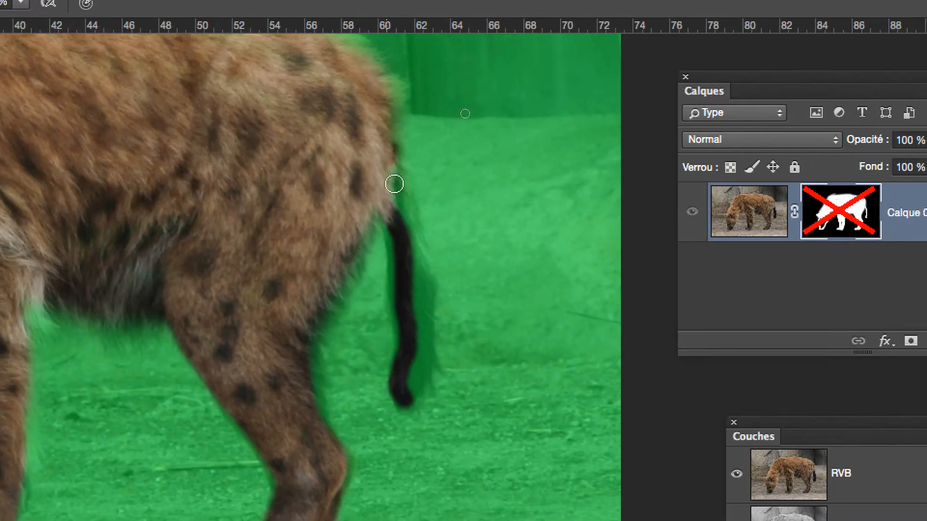
left_click_drag(387, 38, 401, 77)
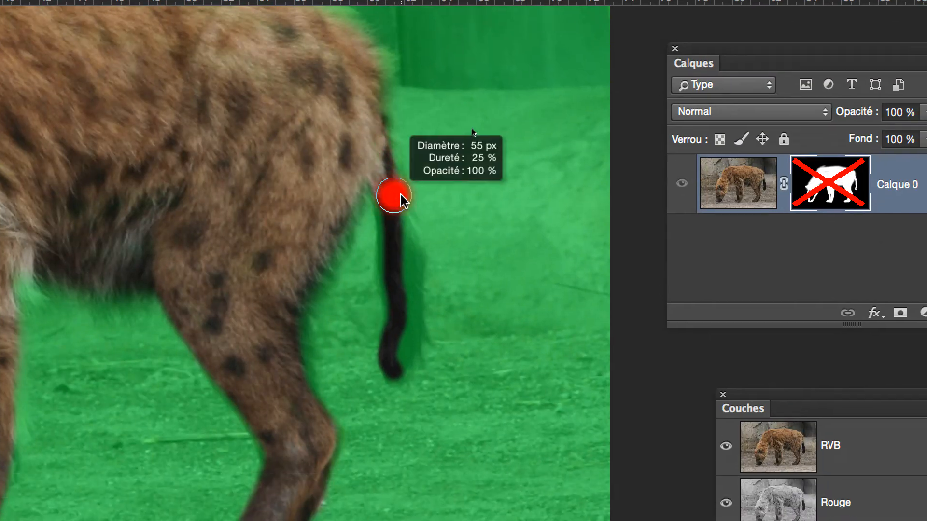
left_click_drag(400, 198, 394, 189)
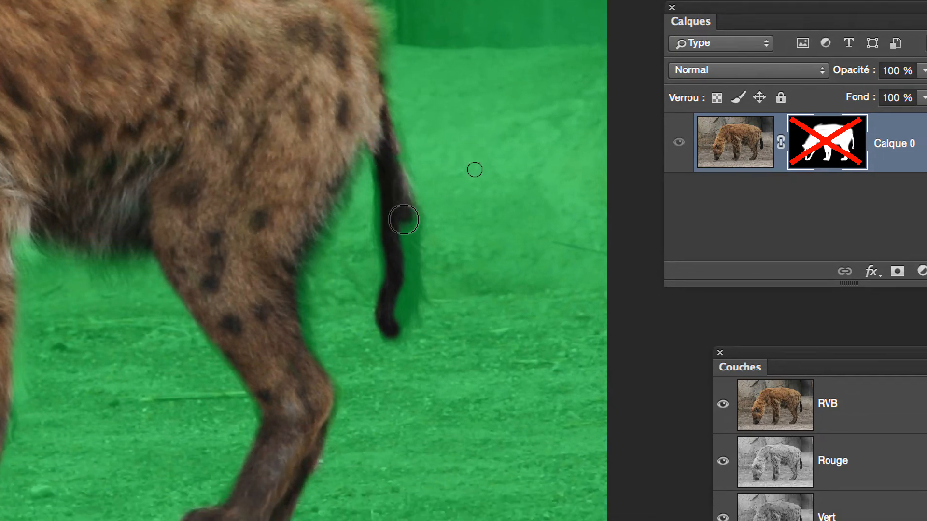
left_click_drag(404, 219, 396, 318)
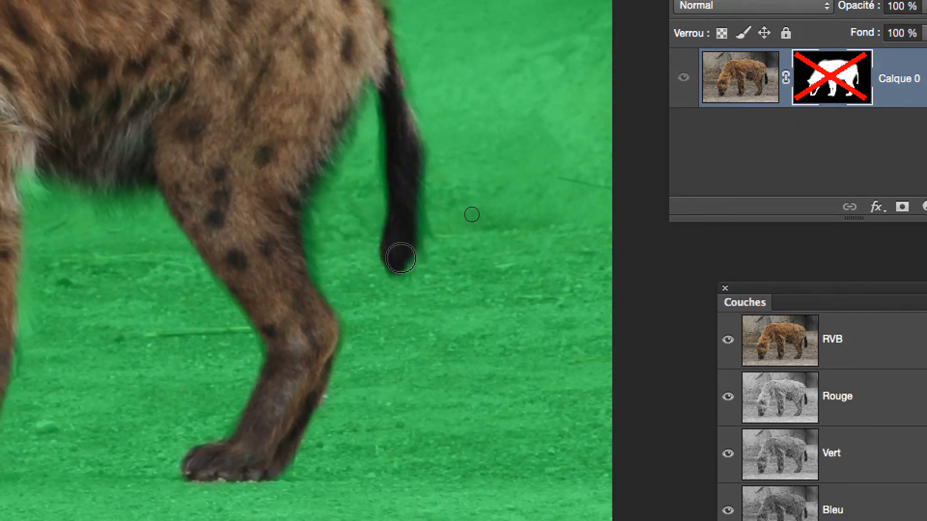
left_click_drag(401, 258, 400, 261)
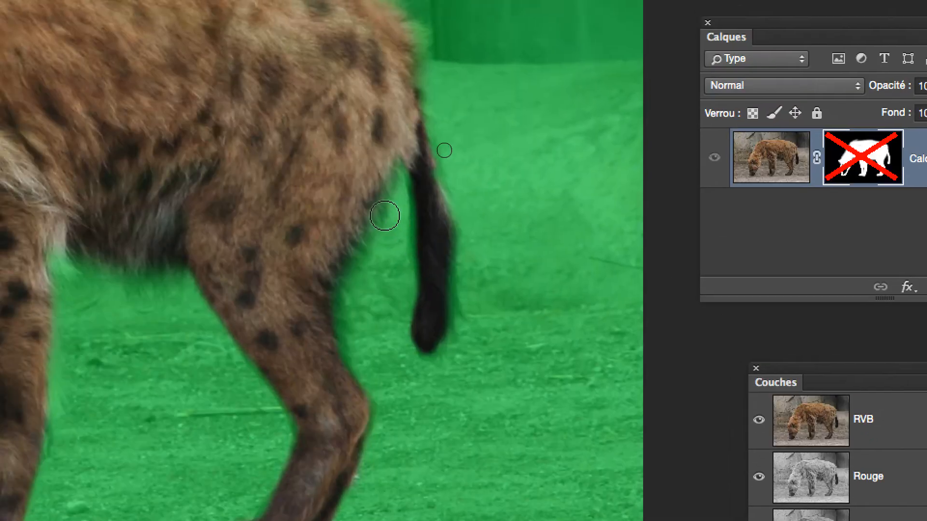
left_click_drag(390, 114, 400, 180)
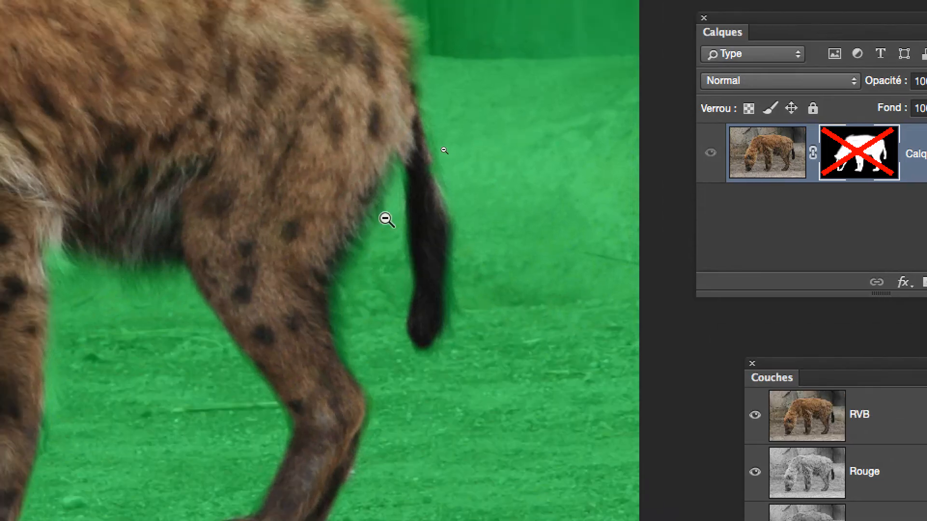
Paint white over the hyena's face and muzzle on the mask.
left_click(349, 185, "alt")
left_click(272, 179, "alt")
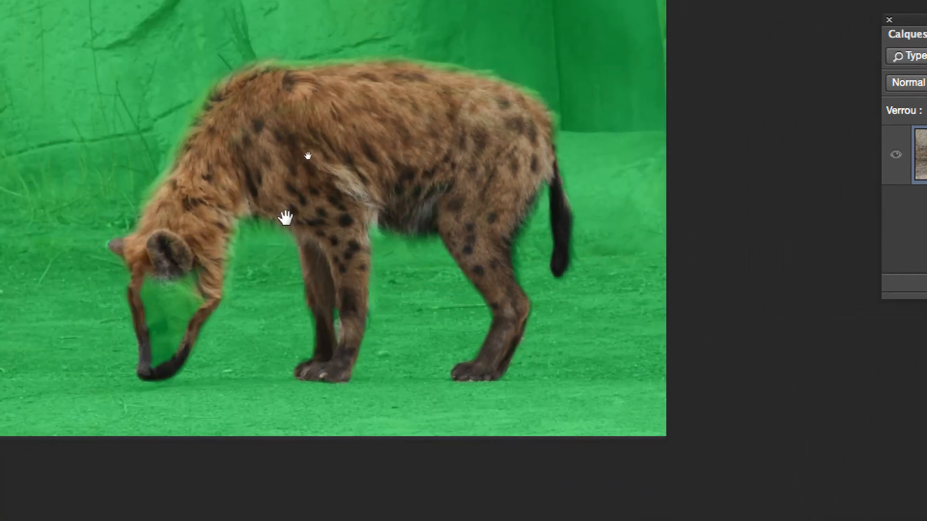
left_click_drag(322, 139, 400, 77)
left_click(333, 177)
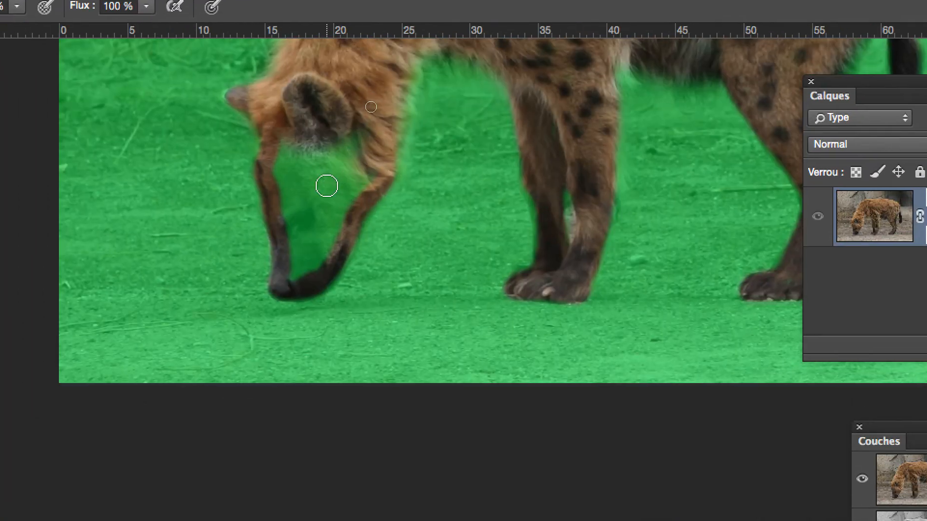
left_click_drag(338, 176, 281, 285, "ctrl+alt")
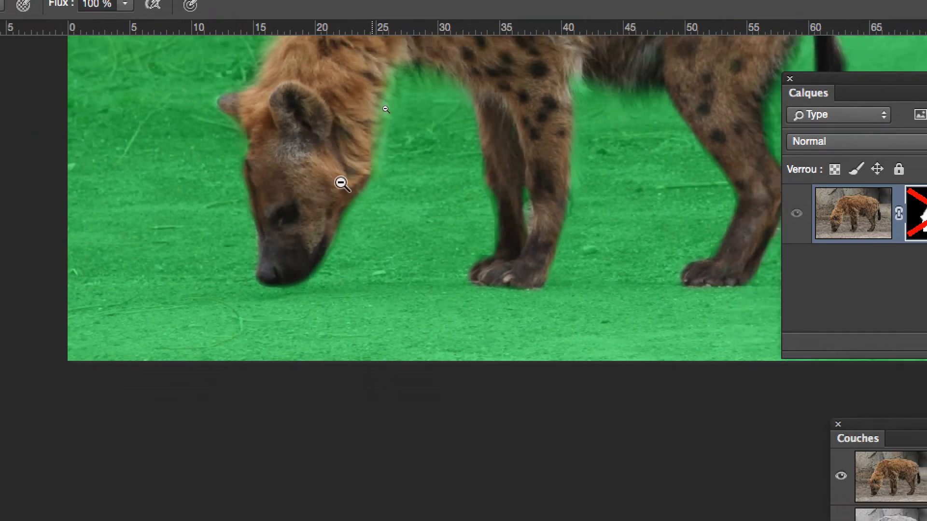
left_click(341, 184, "alt")
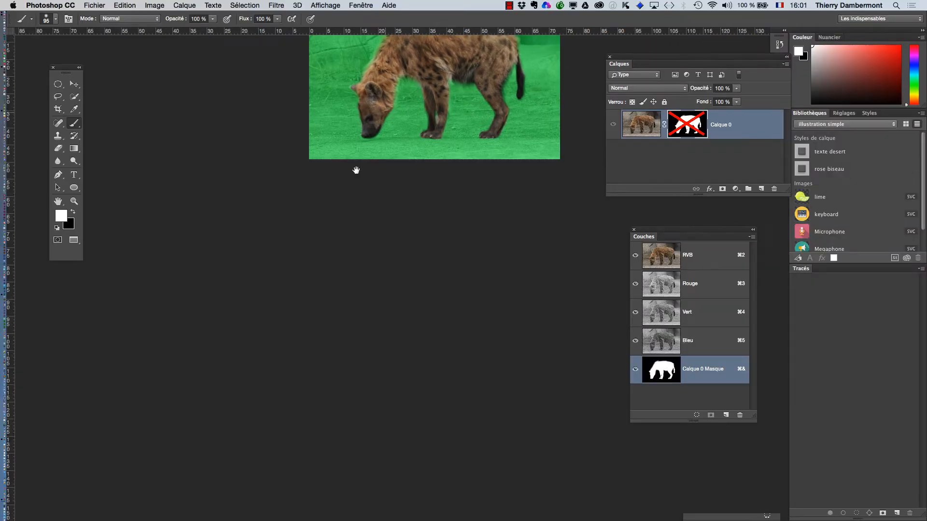
left_click_drag(382, 111, 316, 211)
left_click(388, 195, "super")
left_click(388, 194, "super")
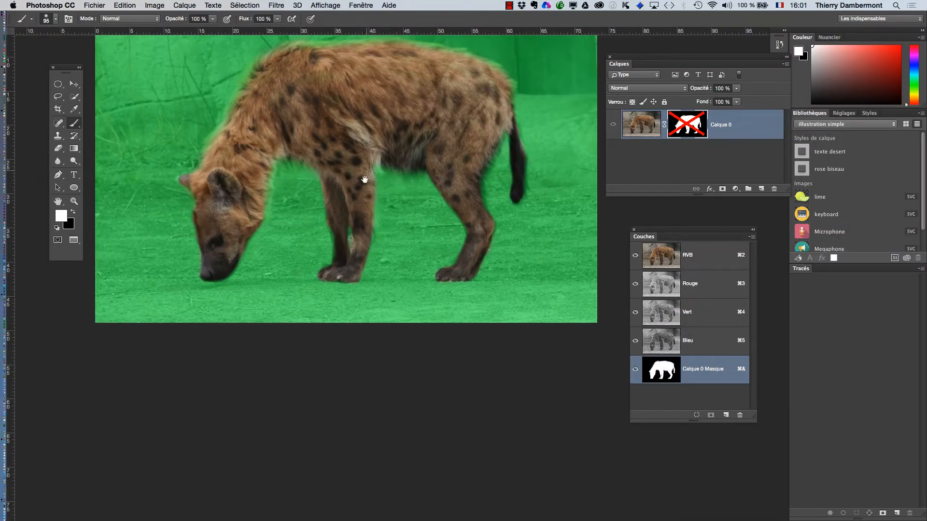
mouse_move(364, 180)
left_mouse_down()
mouse_move(364, 254)
mouse_move(356, 192)
left_mouse_up()
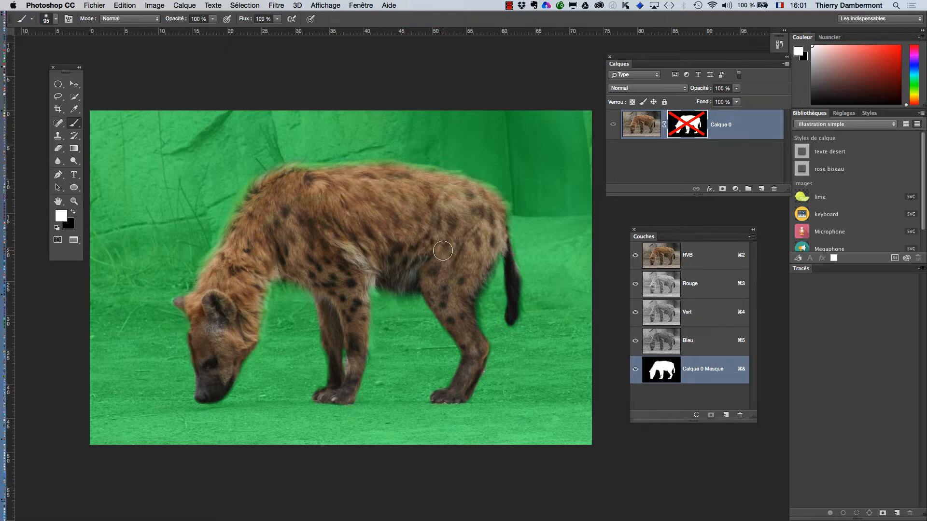
Save the document as Crocuta-crocuta-03.psd in Photoshop format.
left_click(94, 5)
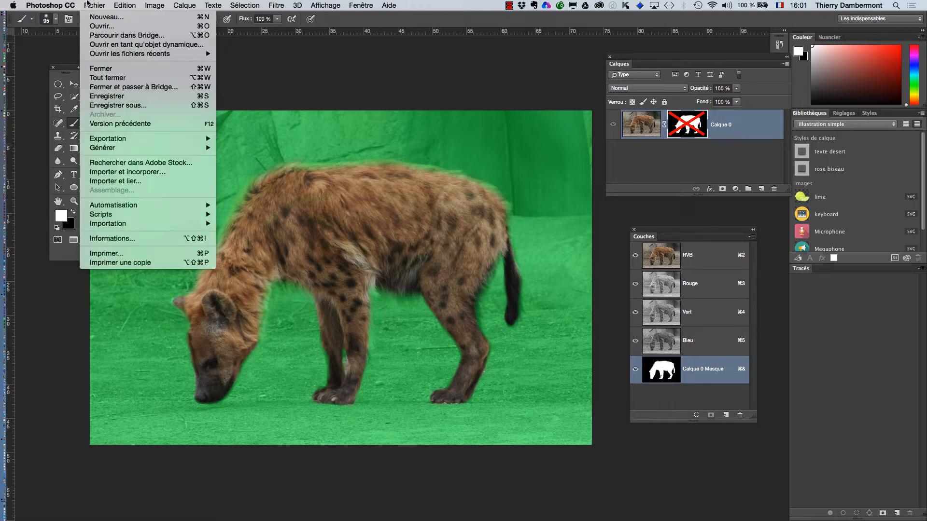
left_click(129, 109)
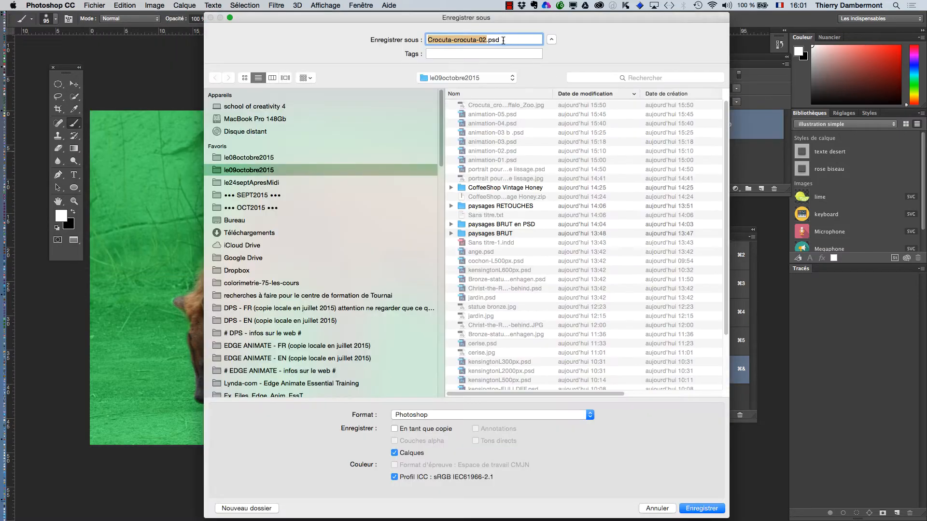
left_click(483, 40)
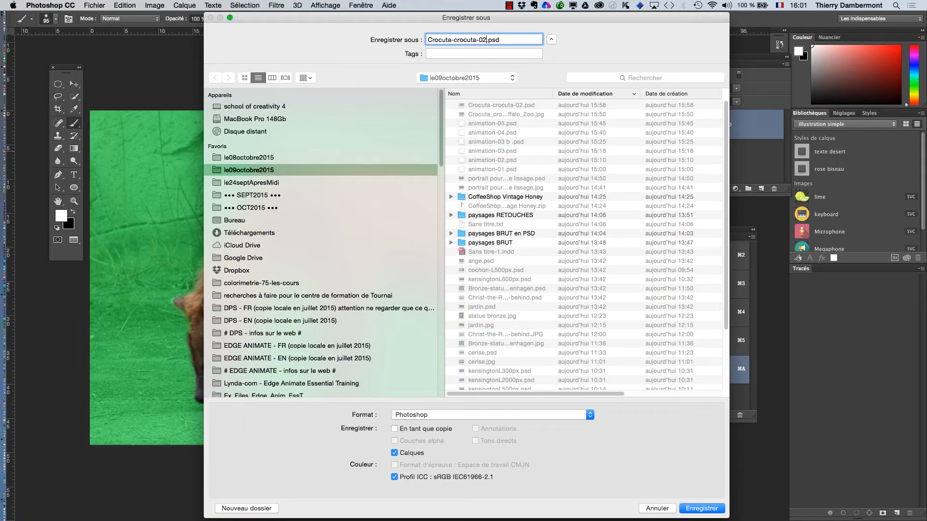
type("3")
key("Return")
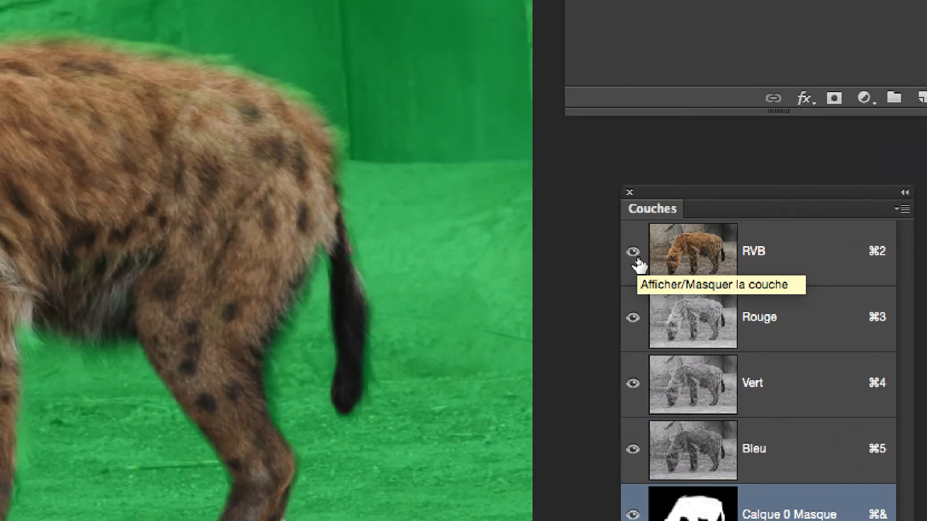
Display the mask channel alone and paint white over the remaining grey gaps in the legs.
left_click(635, 260)
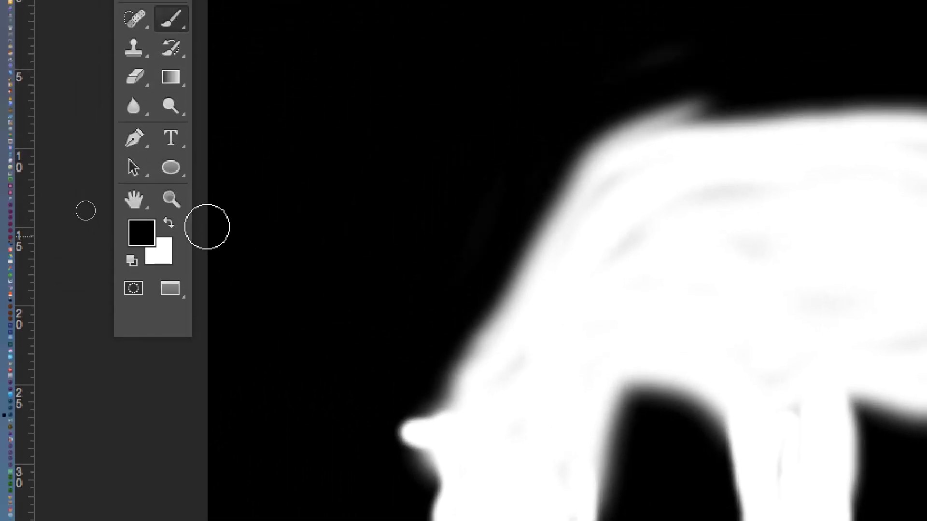
left_click(174, 229)
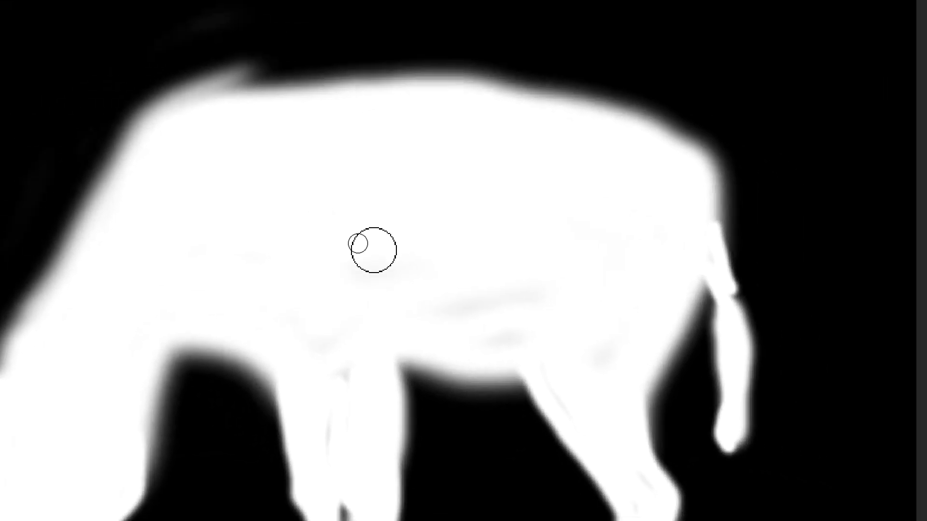
scroll(424, 239, "up", 3)
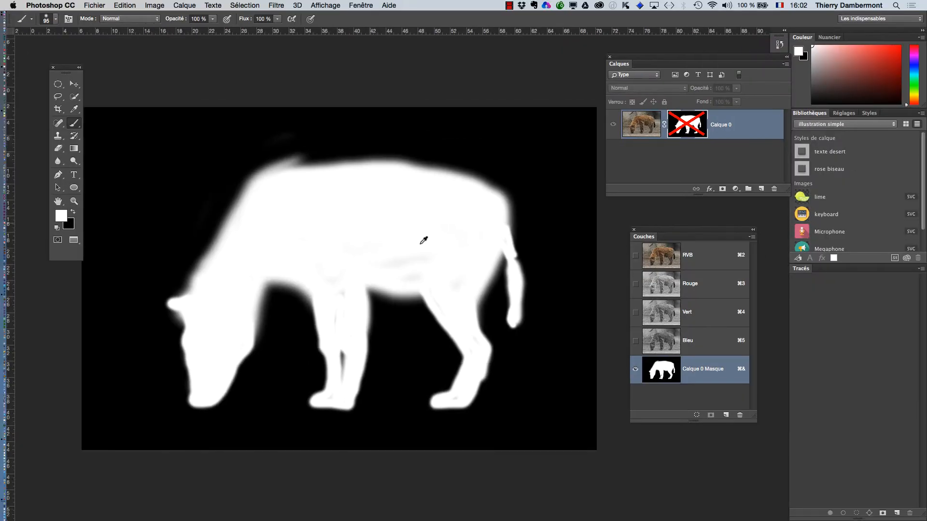
mouse_move(288, 370)
left_mouse_down()
mouse_move(271, 279)
mouse_move(390, 302)
mouse_move(438, 300)
mouse_move(309, 263)
mouse_move(452, 268)
mouse_move(354, 241)
mouse_move(447, 317)
mouse_move(464, 350)
mouse_move(485, 285)
mouse_move(513, 419)
left_mouse_up()
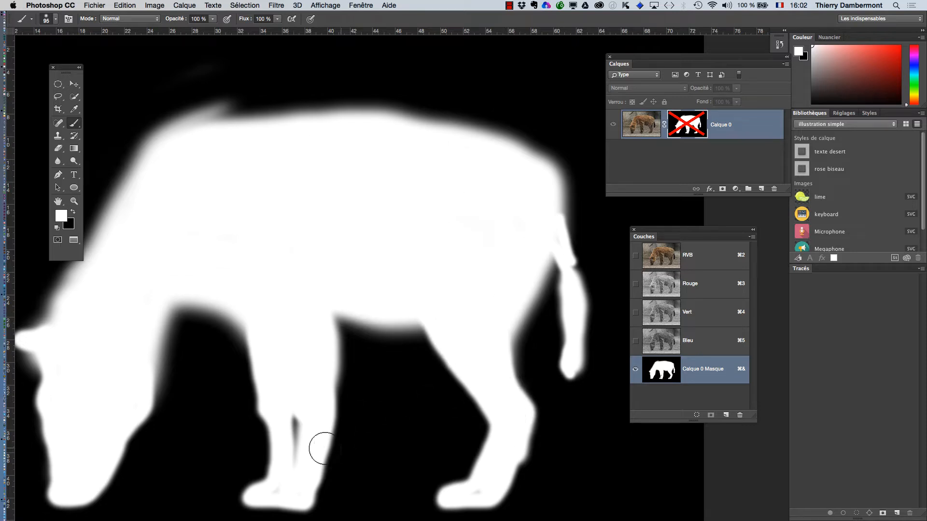
left_click_drag(350, 204, 345, 205)
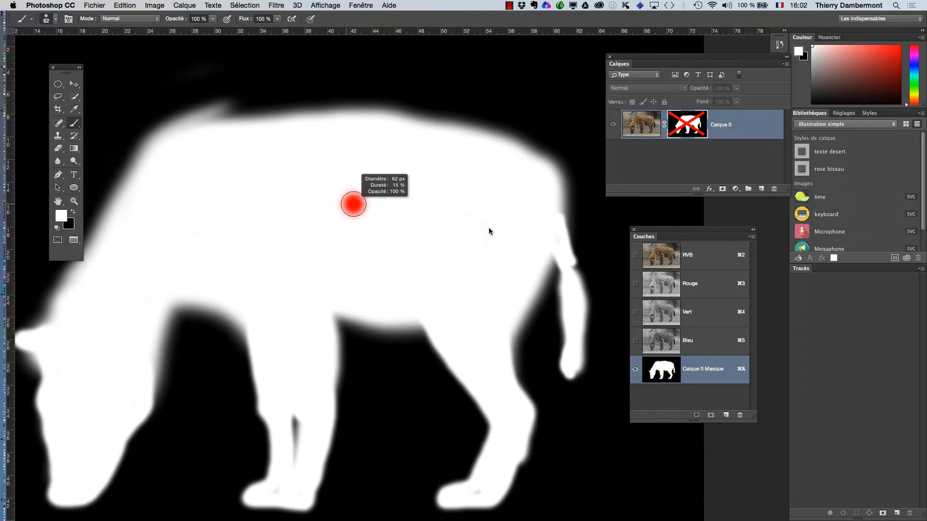
left_click(337, 267, "alt+super")
left_click(341, 269, "alt+super")
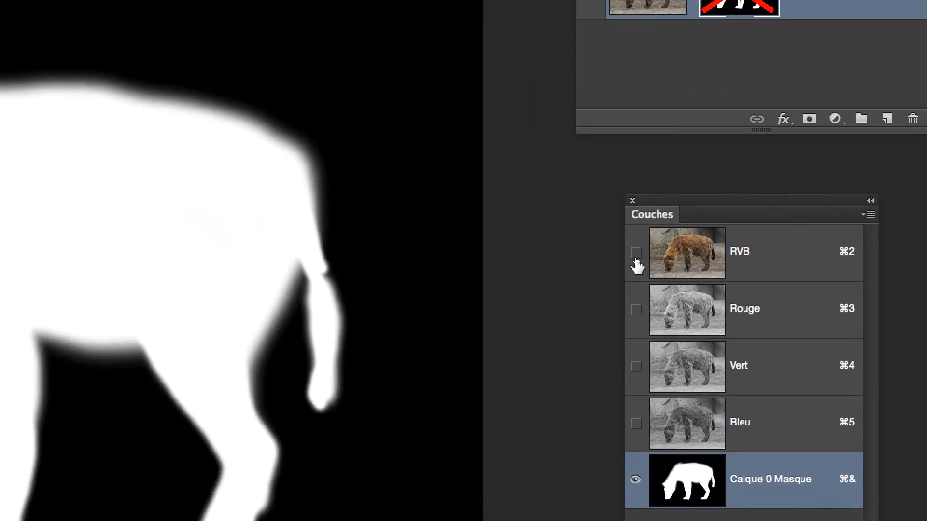
Toggle the RGB and mask channel visibility to inspect the cutout against the transparent background.
left_click(636, 263)
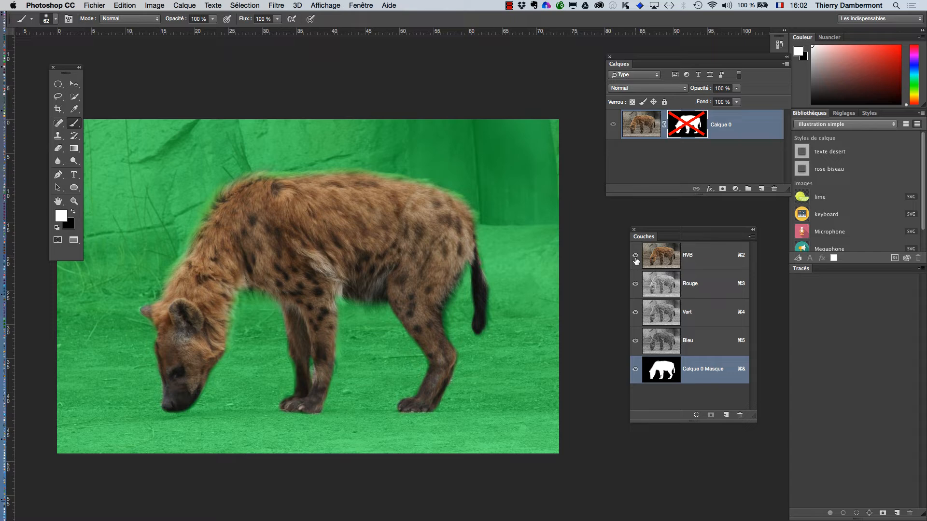
left_click(636, 257)
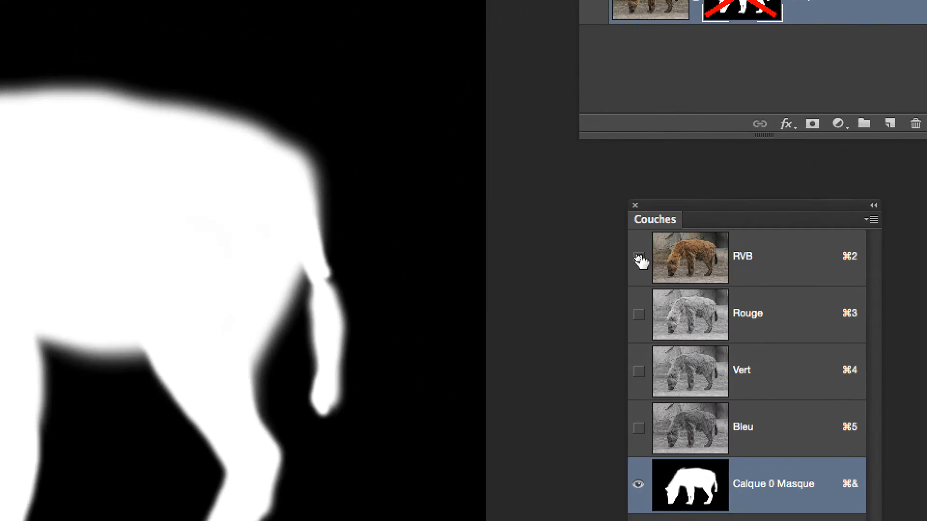
left_click(638, 256)
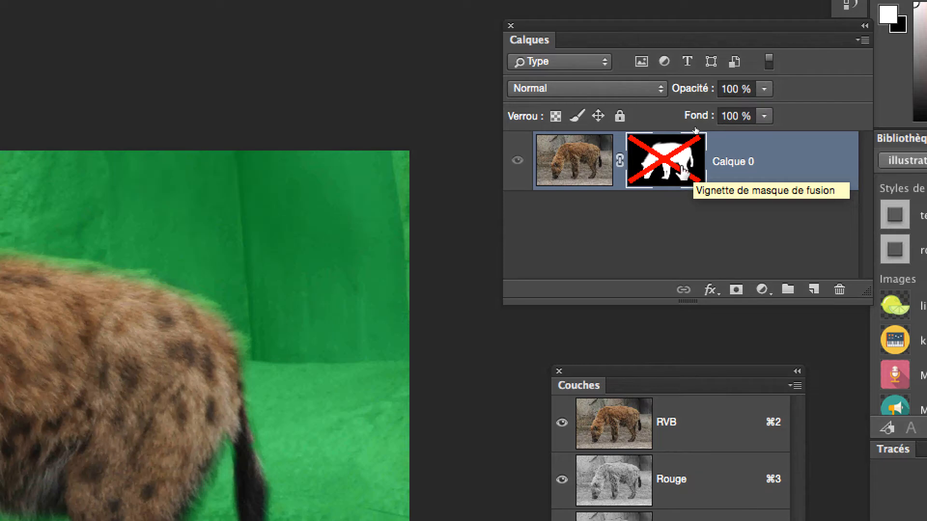
left_click(682, 170, "shift")
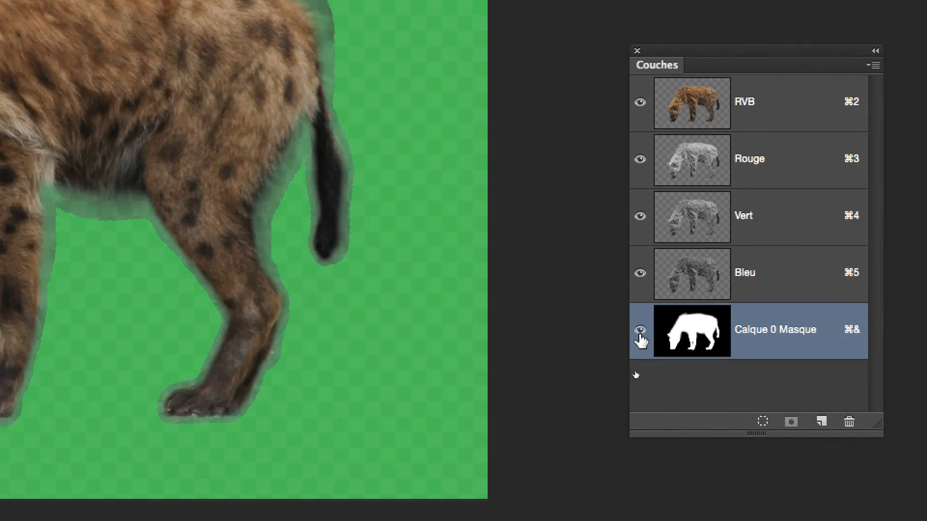
left_click(640, 331)
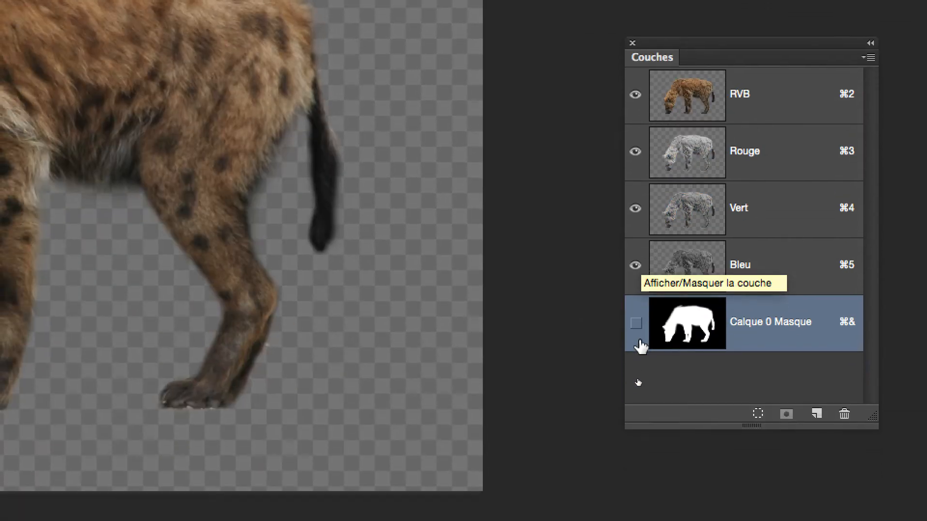
left_click(639, 333)
left_click(638, 333)
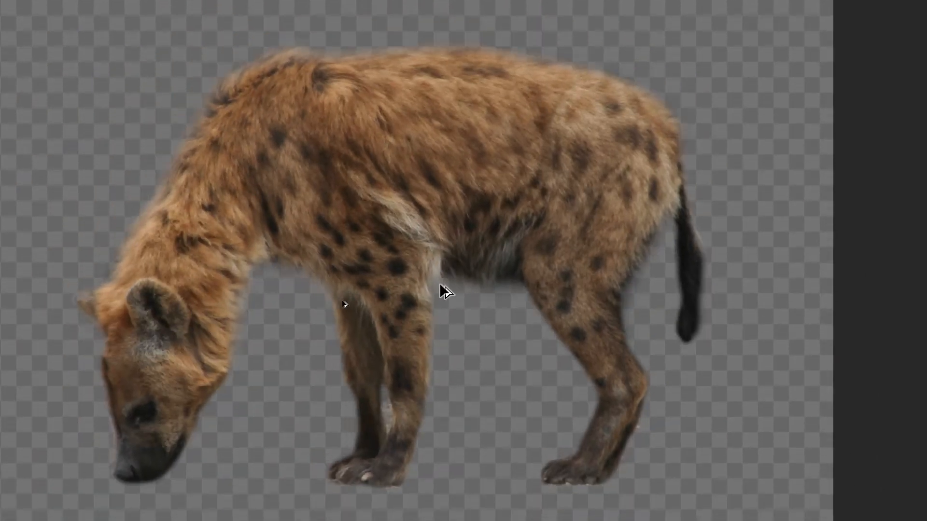
scroll(279, 318, "up", 3)
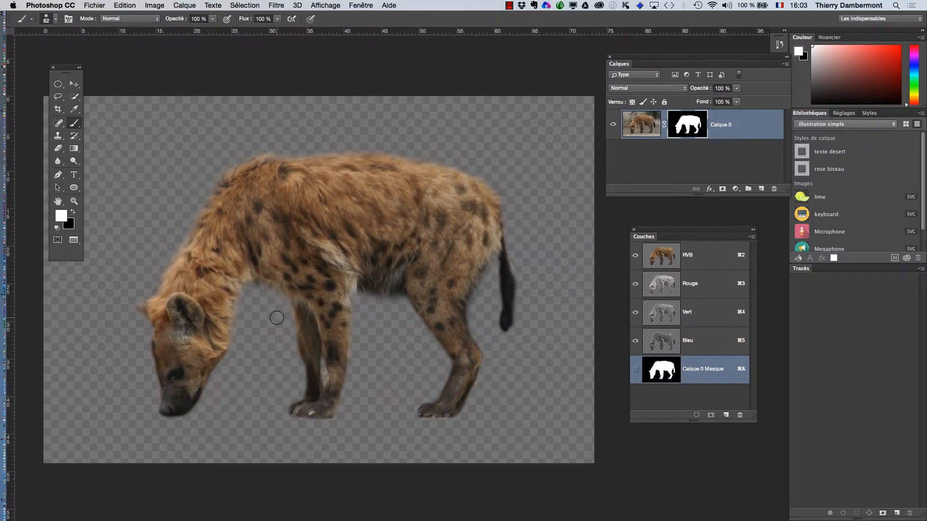
Save the document as Crocuta-crocuta-04.psd in Photoshop format.
left_click(103, 5)
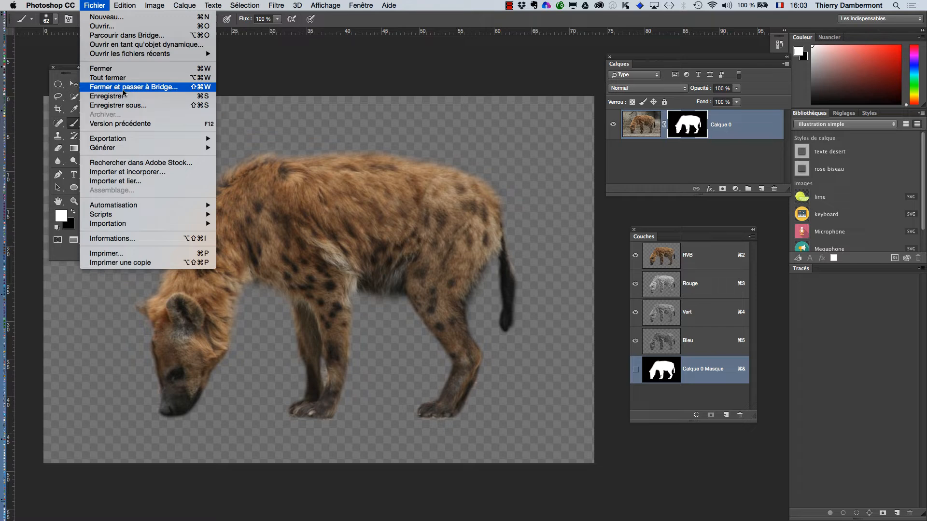
left_click(183, 106)
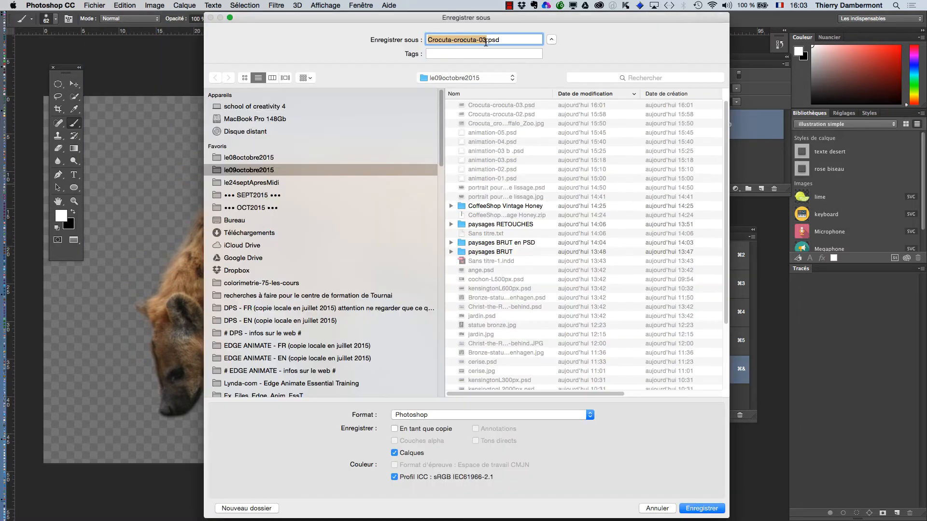
left_click(486, 41)
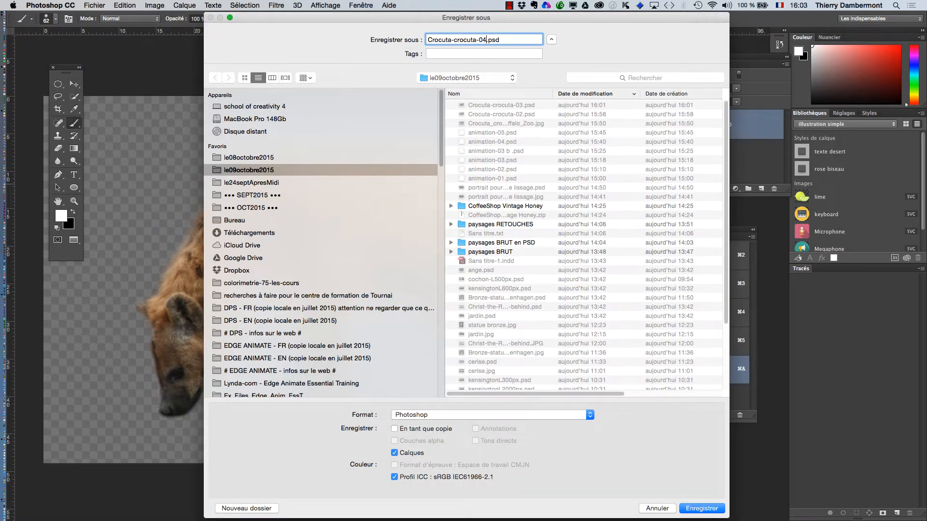
key("Return")
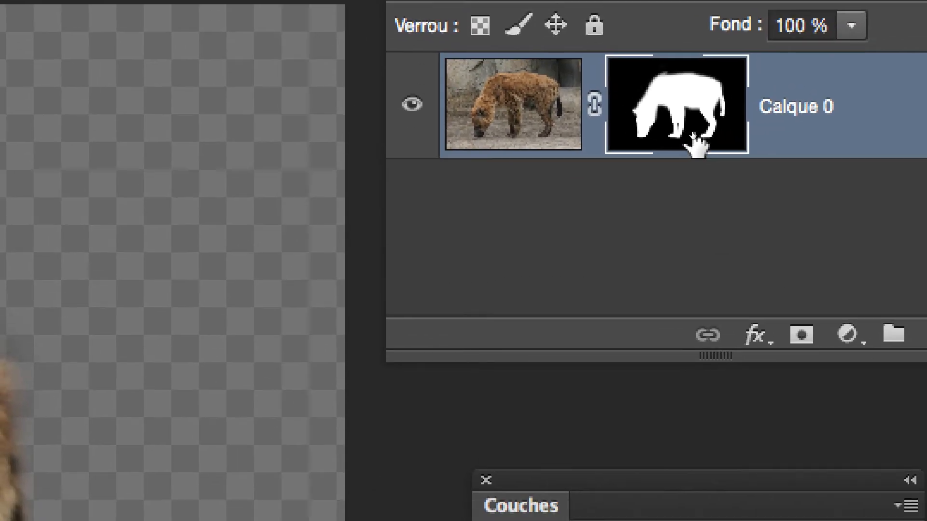
Open the Brush panel, turn off Shape Dynamics for the current brush, and close the panel.
left_click_drag(727, 150, 724, 153)
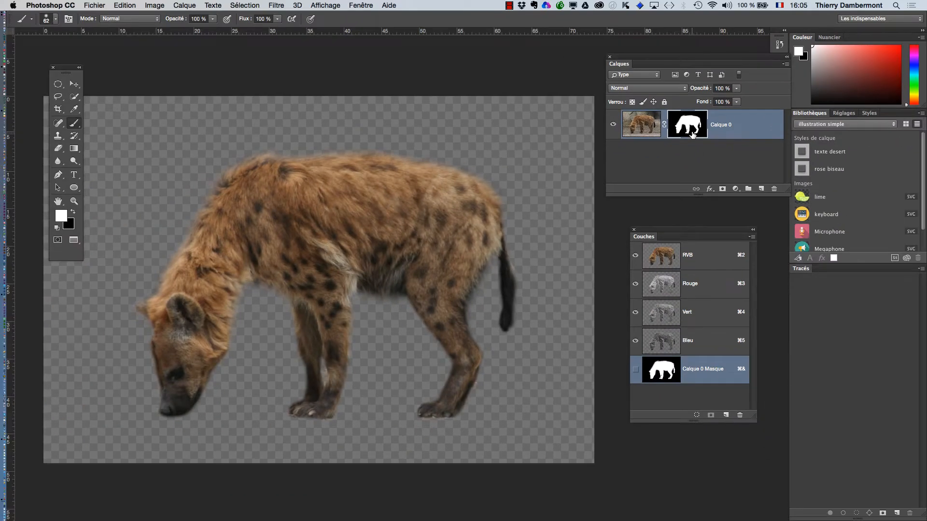
left_click(367, 6)
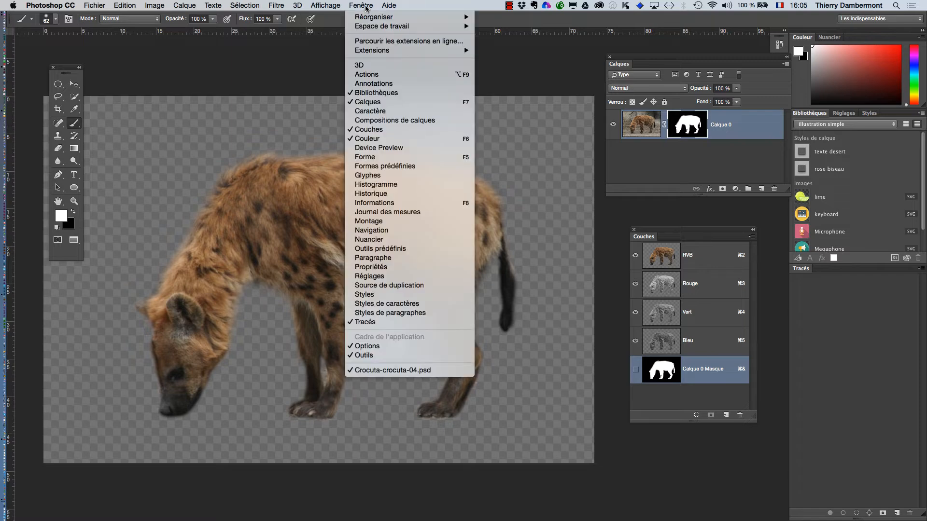
left_click(365, 157)
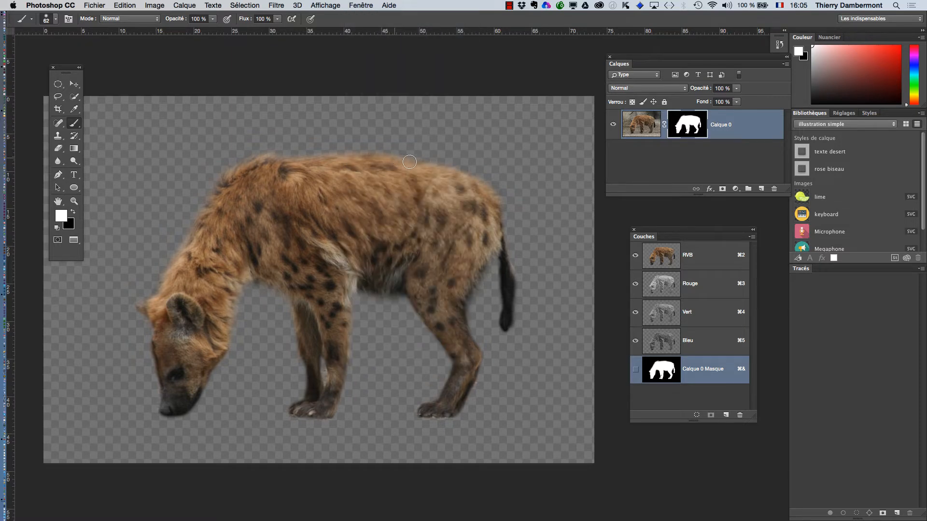
left_click_drag(565, 101, 356, 64)
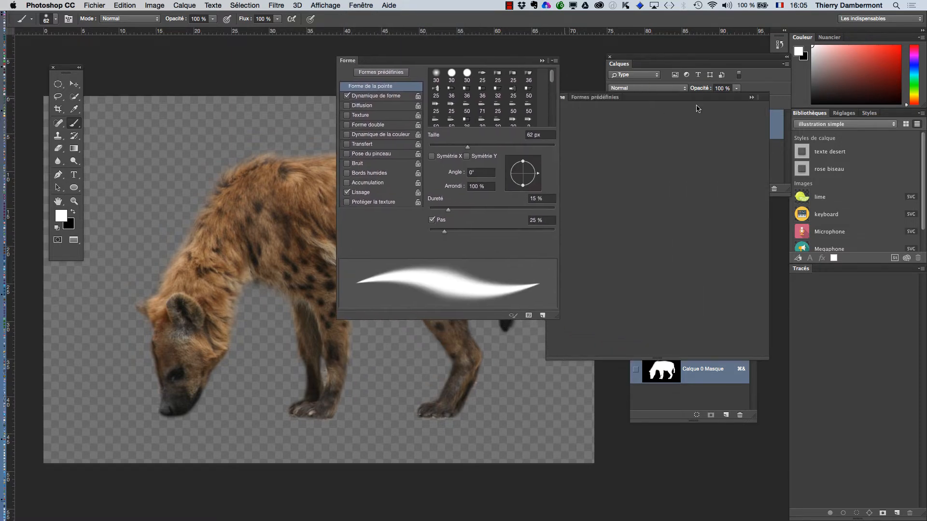
left_click_drag(582, 96, 610, 100)
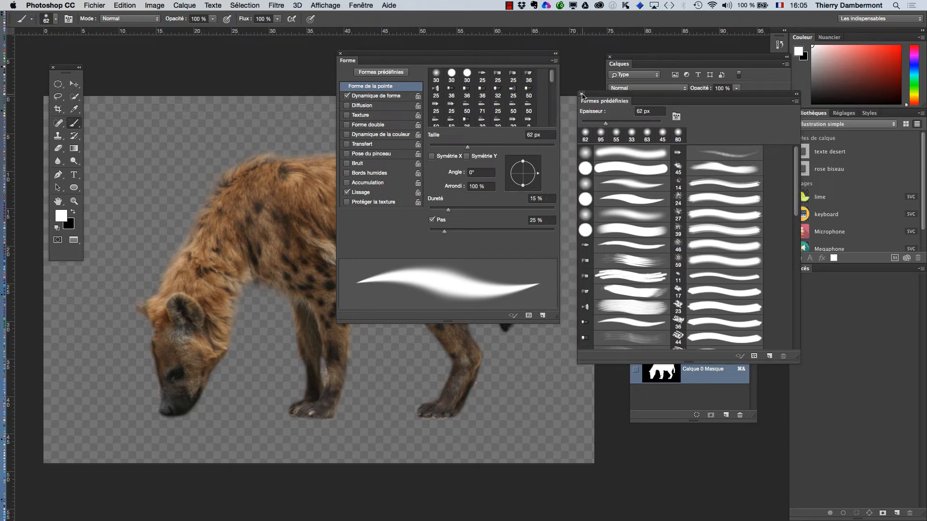
left_click(582, 95)
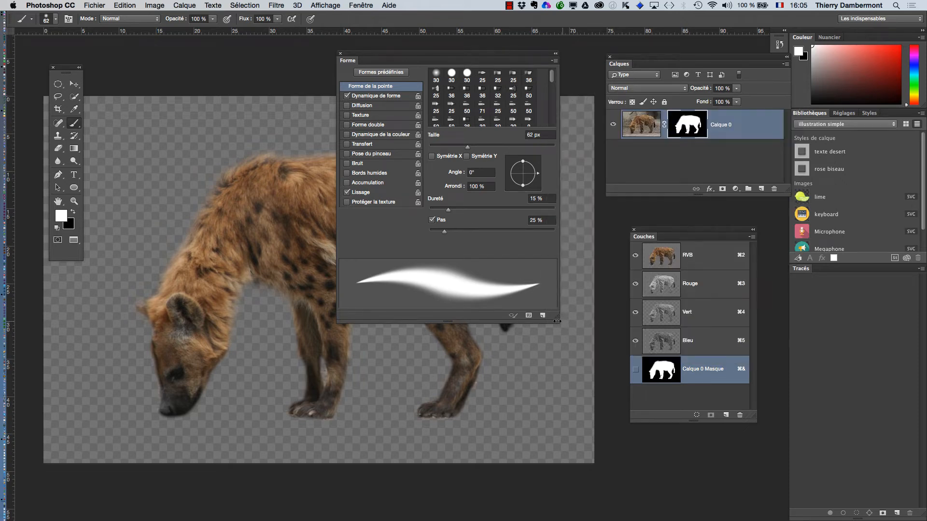
mouse_move(555, 318)
left_mouse_down()
mouse_move(598, 404)
mouse_move(617, 409)
left_mouse_up()
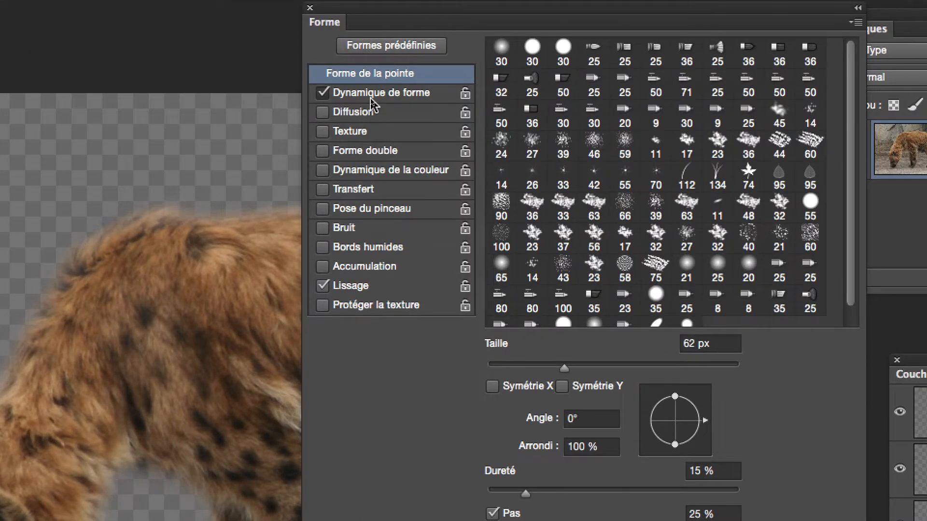
left_click(370, 98)
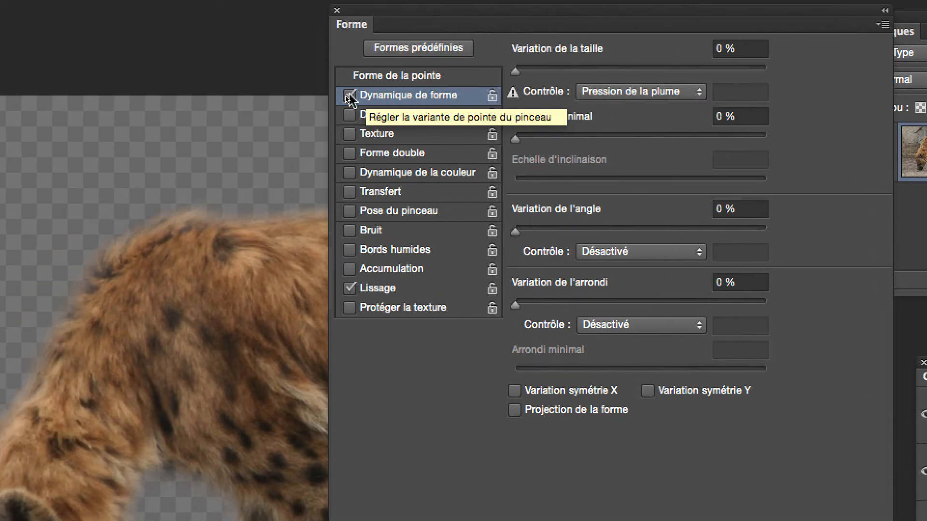
left_click(340, 98)
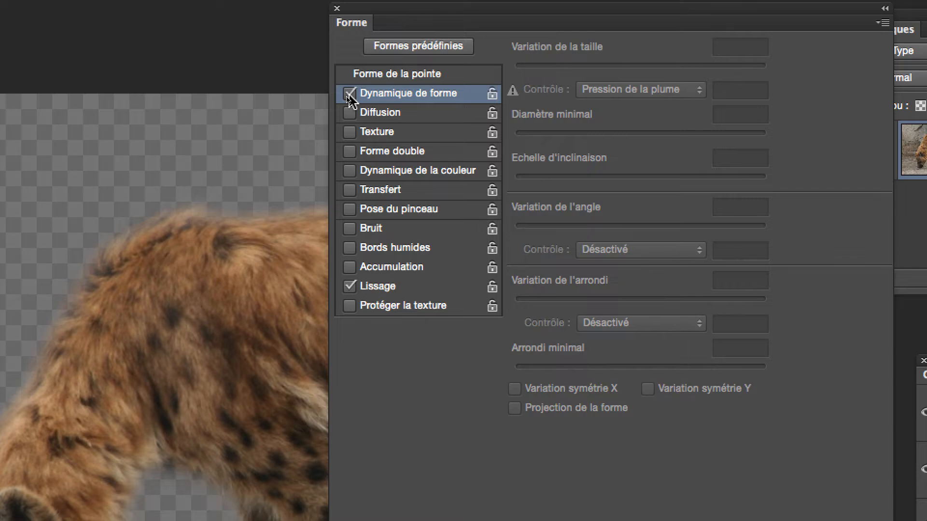
left_click(349, 94)
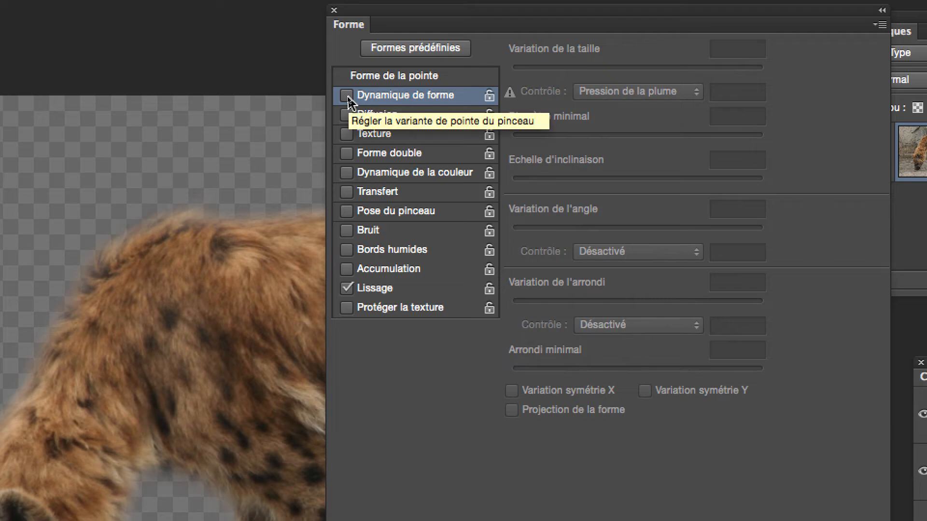
left_click(347, 96)
left_click(346, 96)
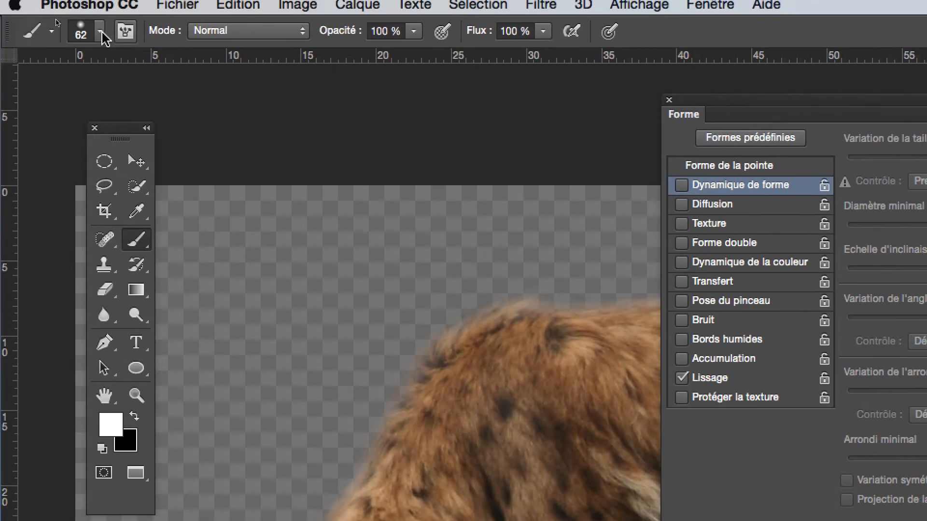
left_click(102, 36)
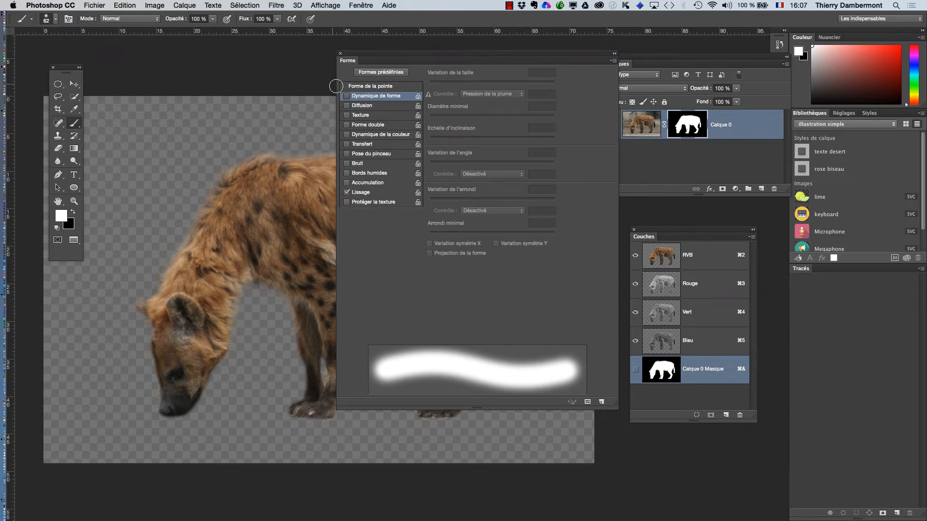
left_click(341, 55)
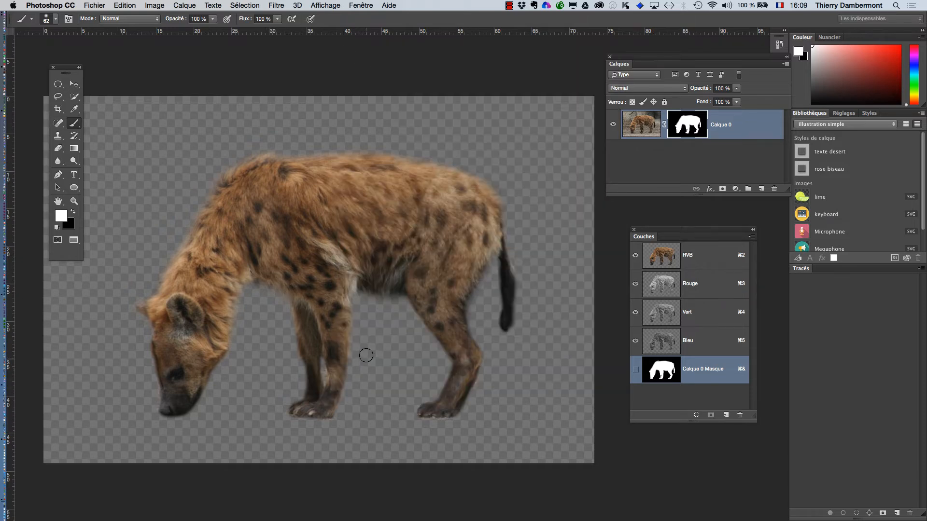
Convert the masked Calque 0 layer into a smart object.
left_click(323, 365)
left_click_drag(650, 60, 537, 59)
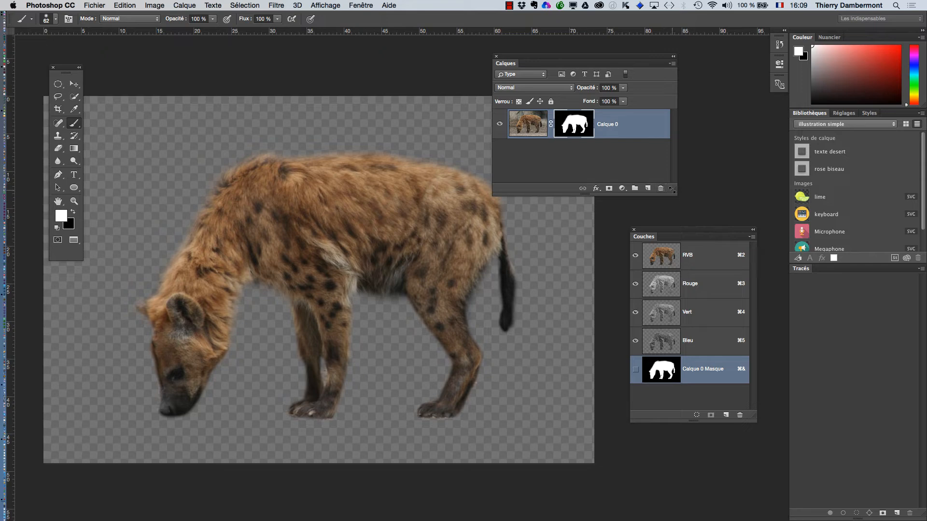
left_click_drag(676, 196, 710, 298)
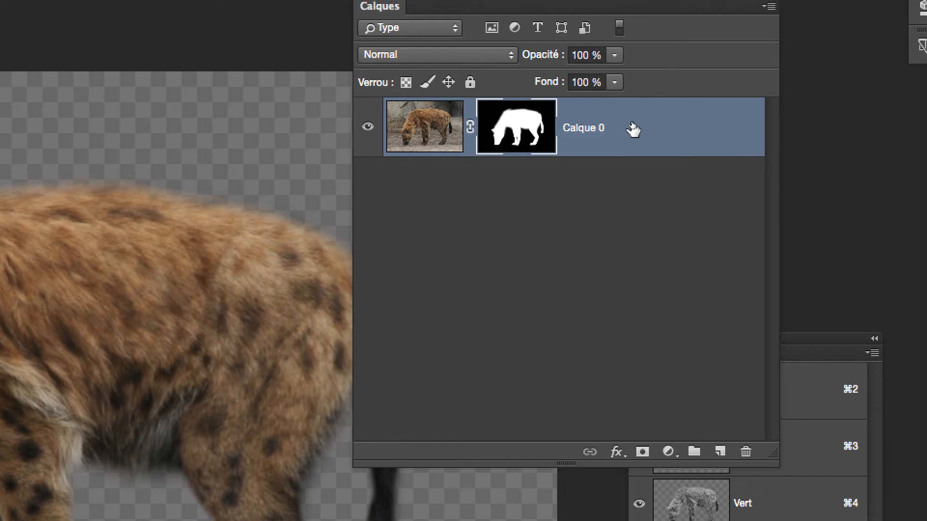
right_click(634, 129)
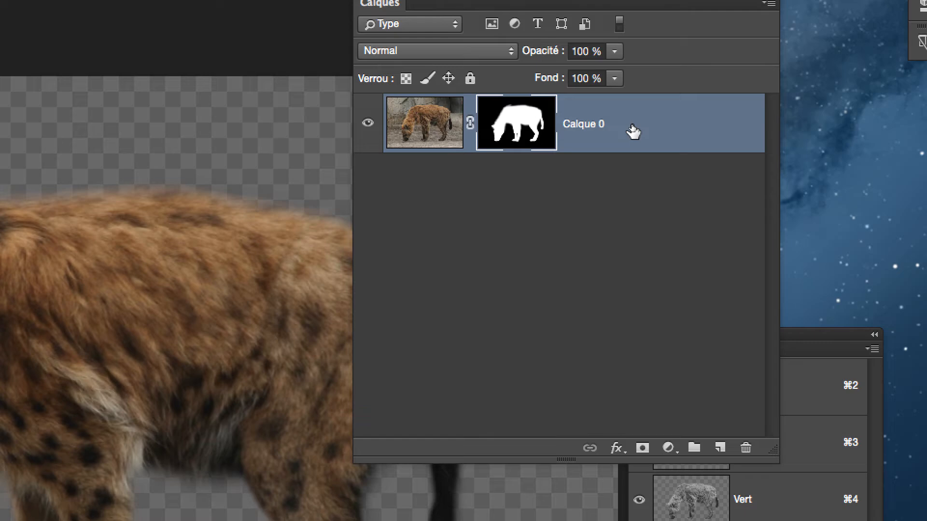
right_click(632, 131)
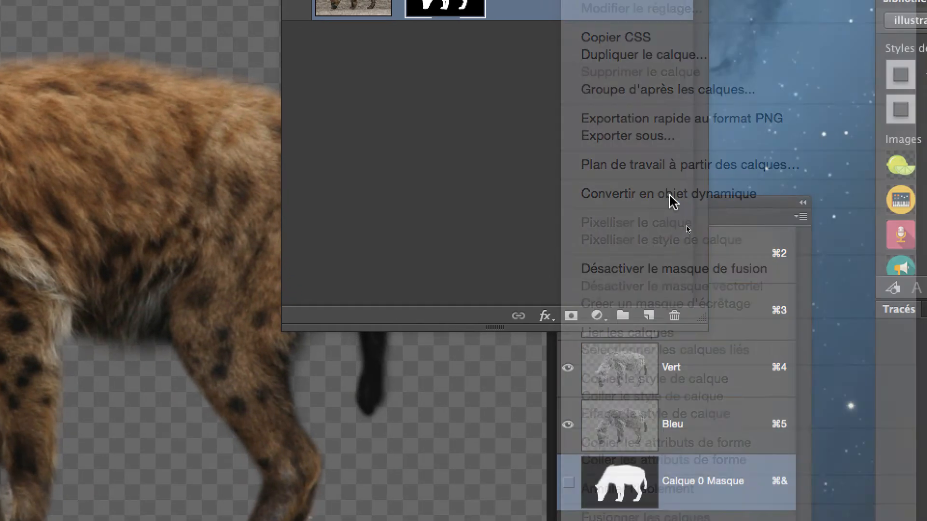
left_click(671, 194)
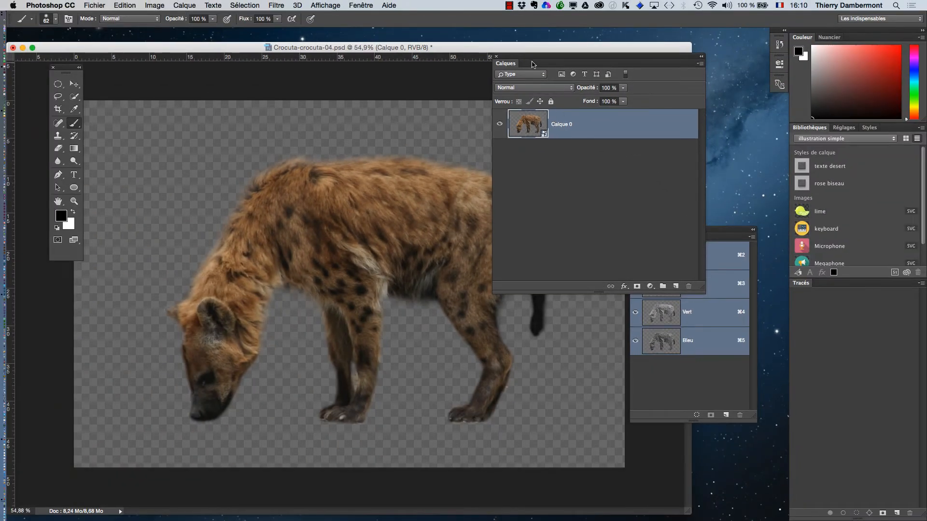
Start Puppet Warp on the smart object layer.
left_click_drag(532, 64, 637, 71)
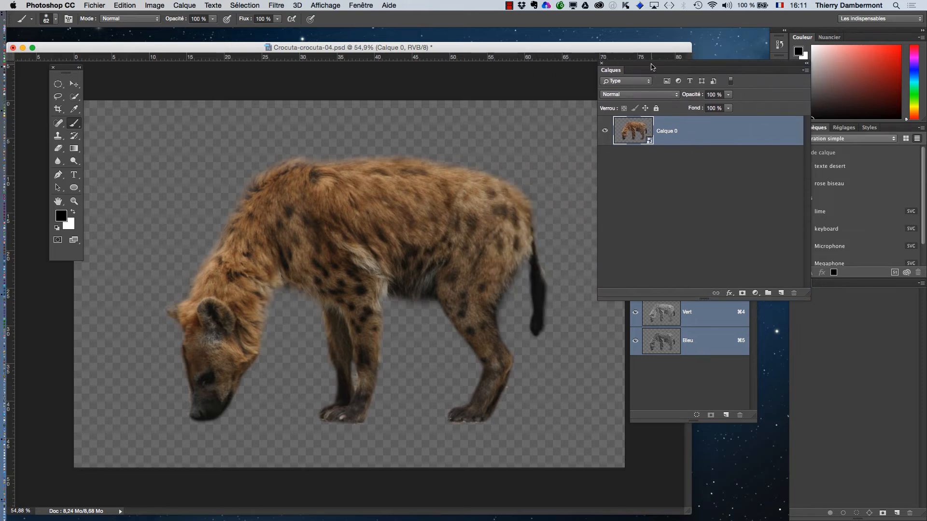
left_click_drag(652, 67, 652, 79)
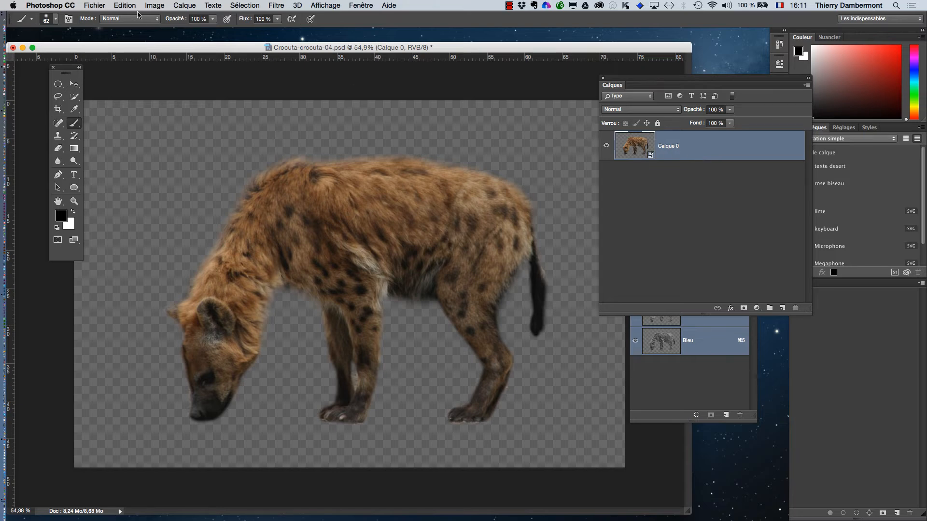
left_click(185, 4)
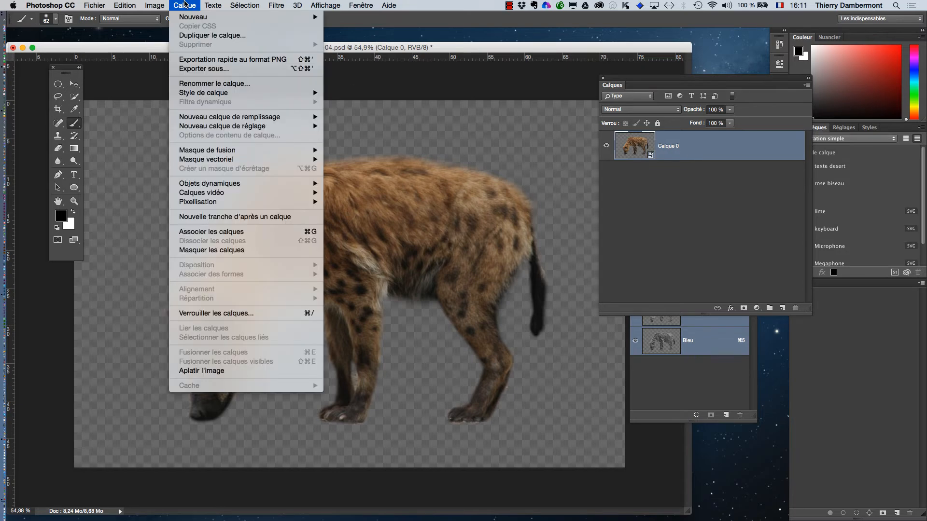
mouse_move(136, 4)
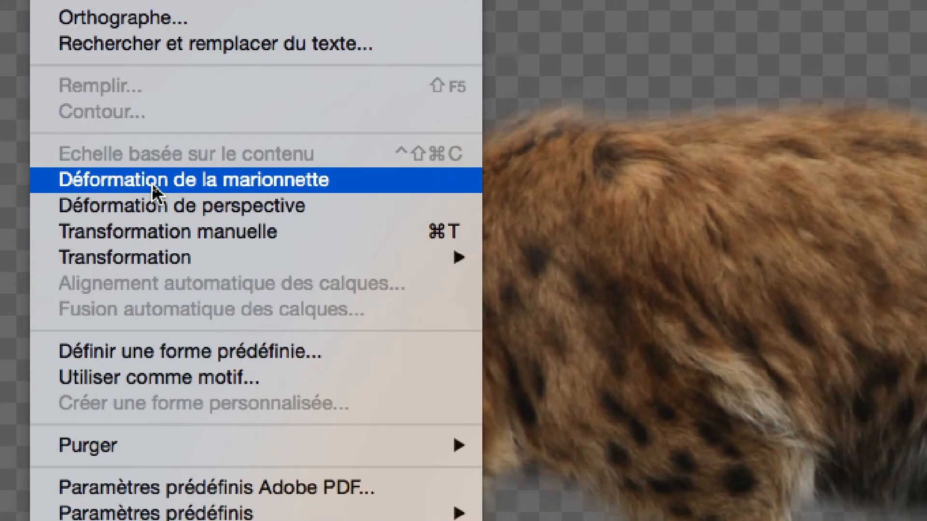
left_click(153, 189)
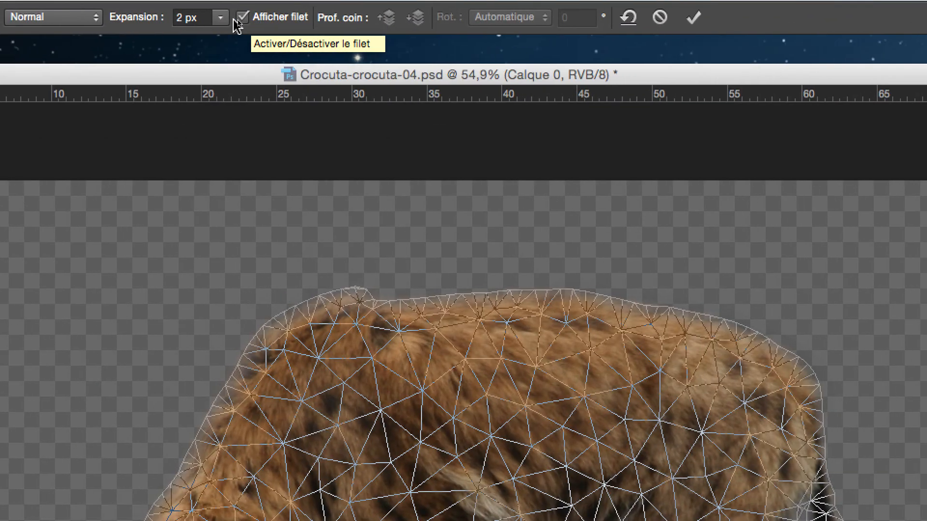
Set the Puppet Warp mesh expansion to 15 px.
left_click(234, 19)
mouse_move(233, 37)
left_mouse_down()
mouse_move(249, 32)
mouse_move(239, 30)
left_mouse_up()
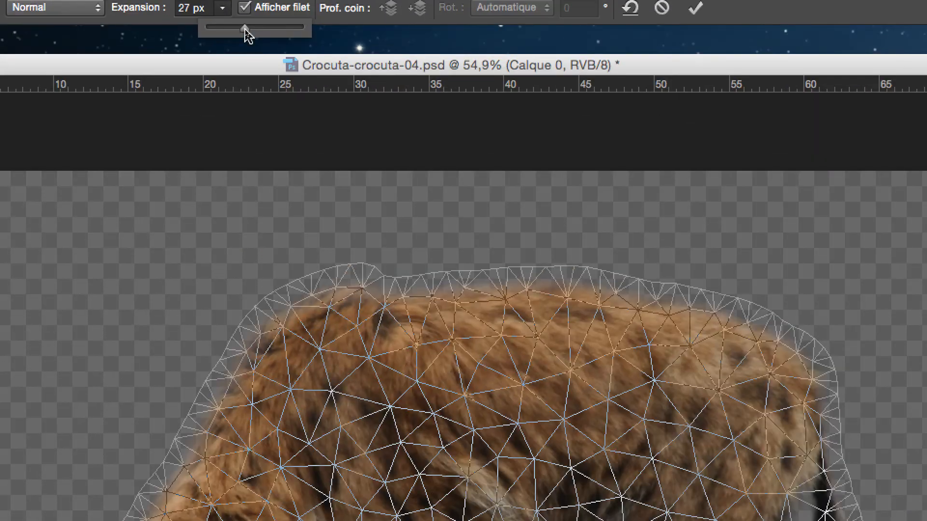
mouse_move(245, 28)
left_mouse_down()
mouse_move(254, 29)
mouse_move(238, 27)
left_mouse_up()
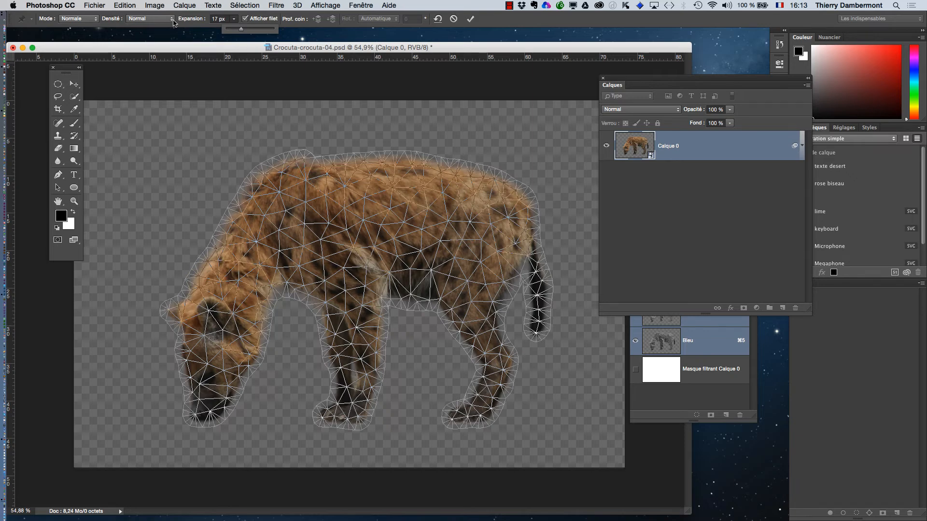
left_click_drag(242, 29, 241, 32)
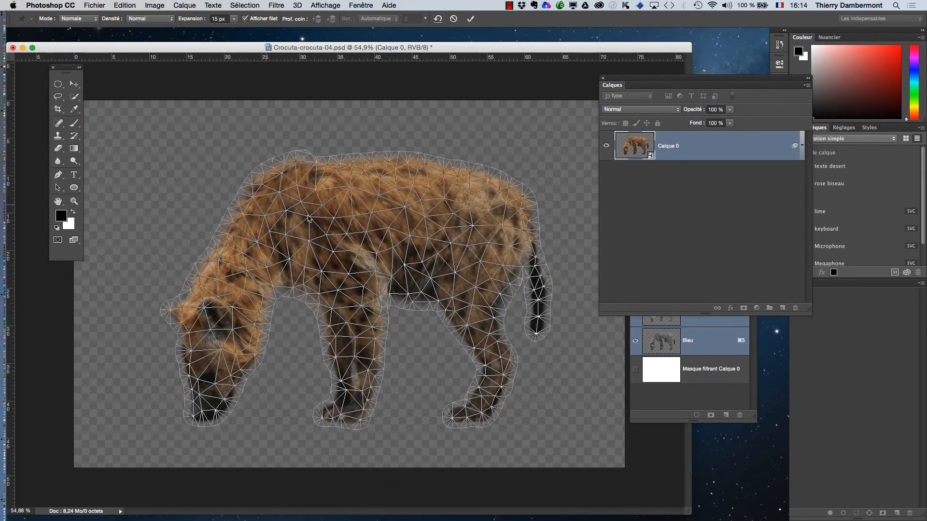
Hide the Puppet Warp mesh and pin the hyena's neck, ear, back, hind knee and both feet.
right_click(347, 209)
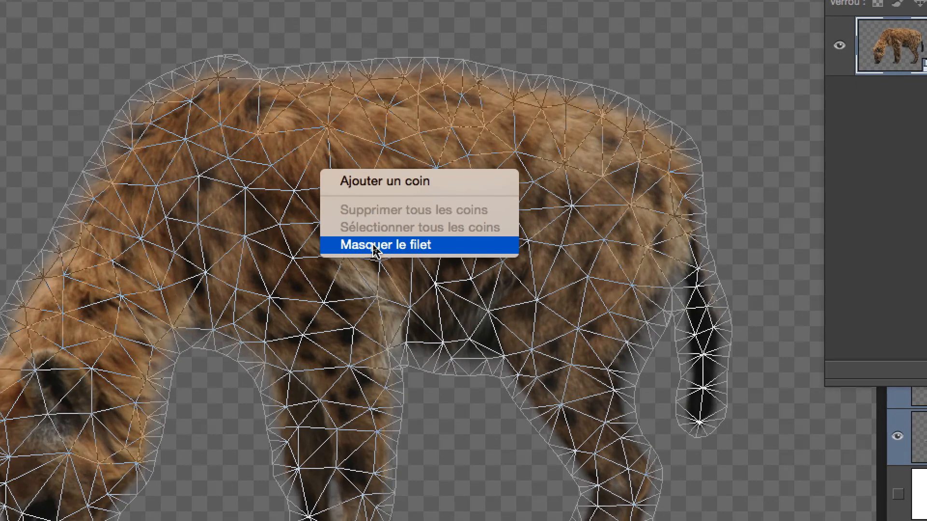
left_click(374, 246)
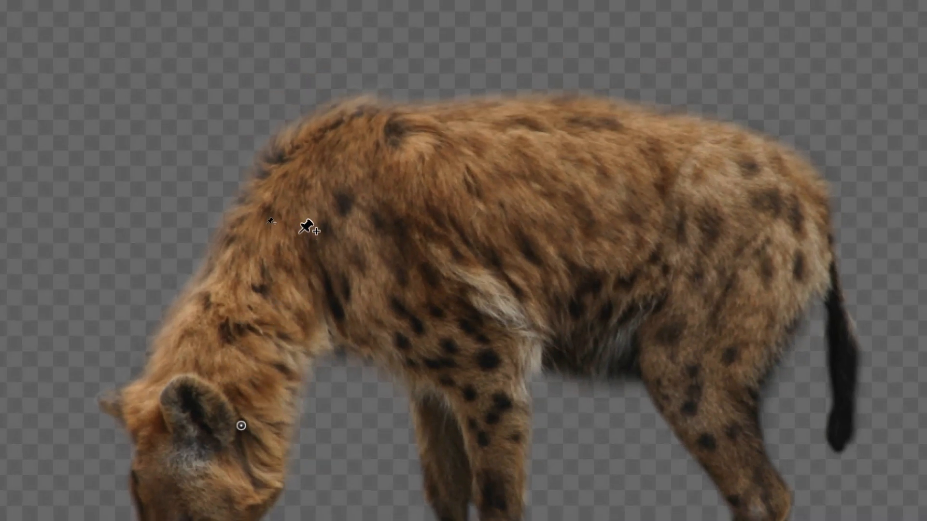
left_click(299, 228)
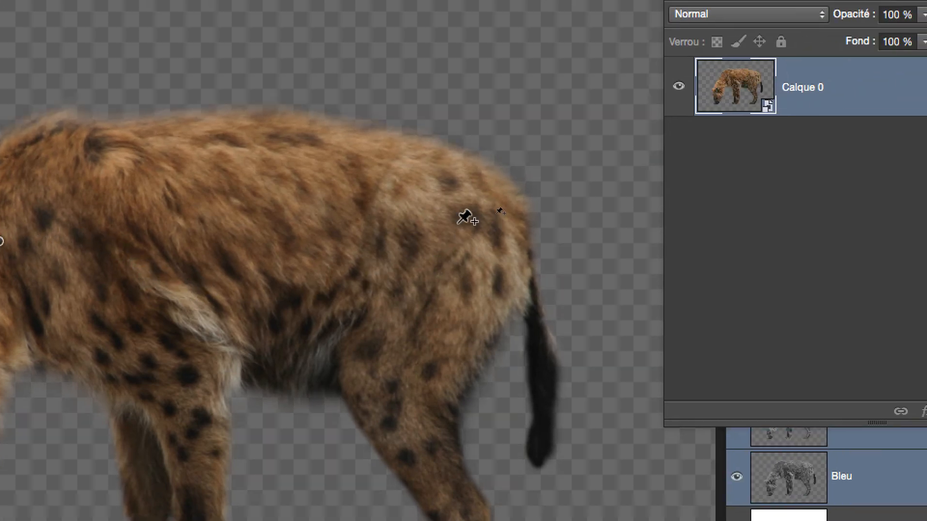
left_click(464, 197)
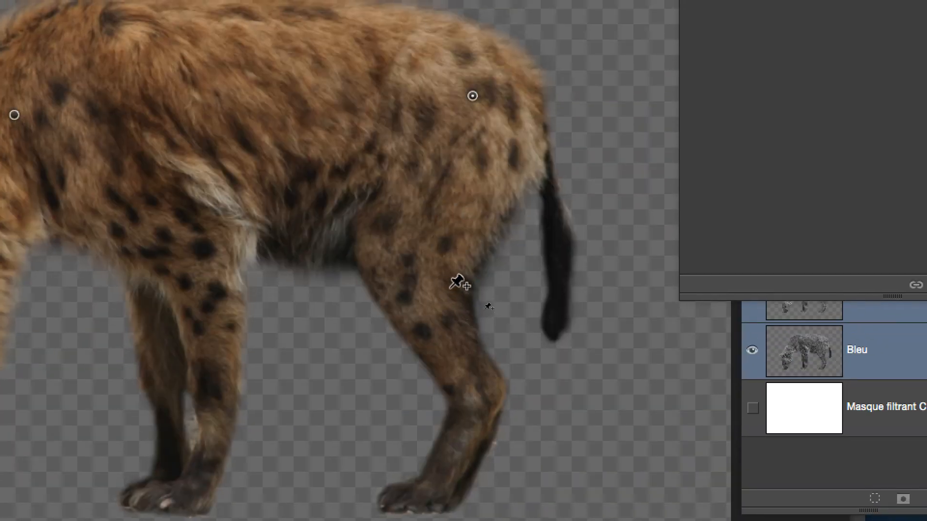
left_click(457, 282)
left_click(486, 386)
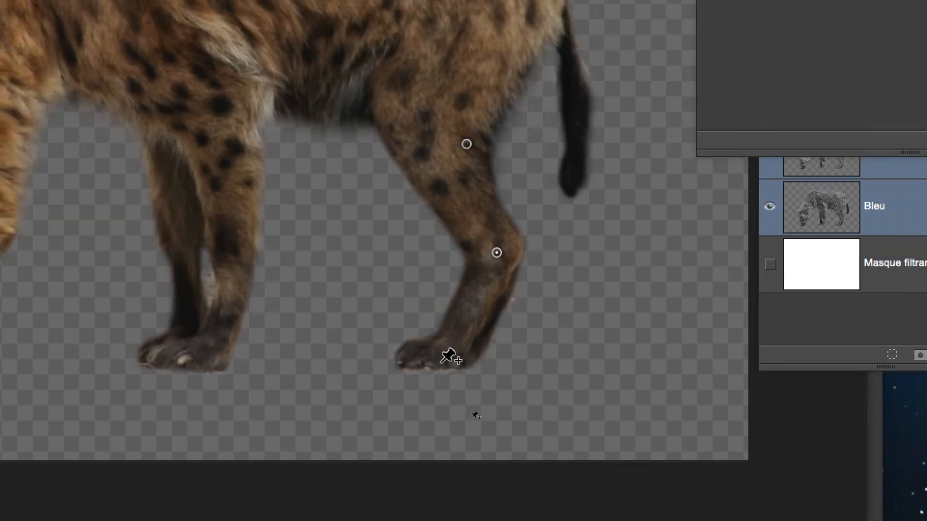
left_click(431, 496)
left_click(218, 356)
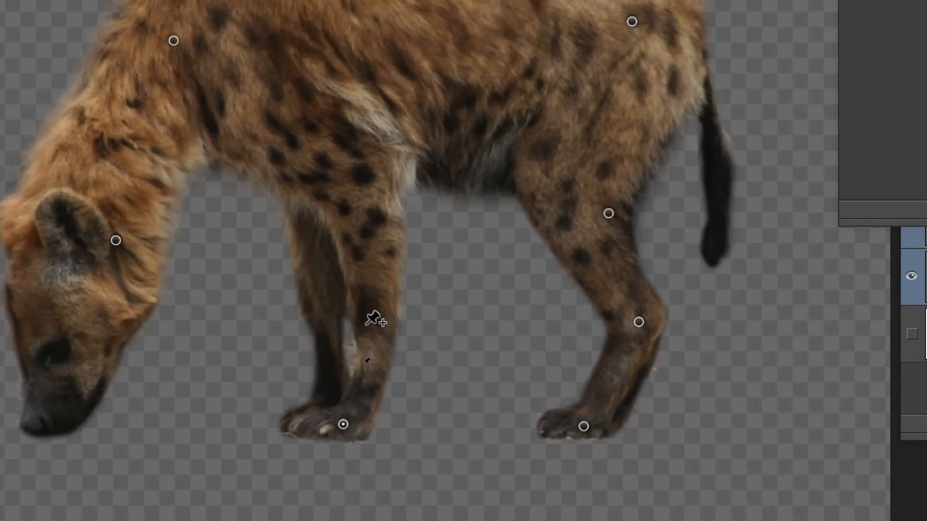
left_click(242, 254)
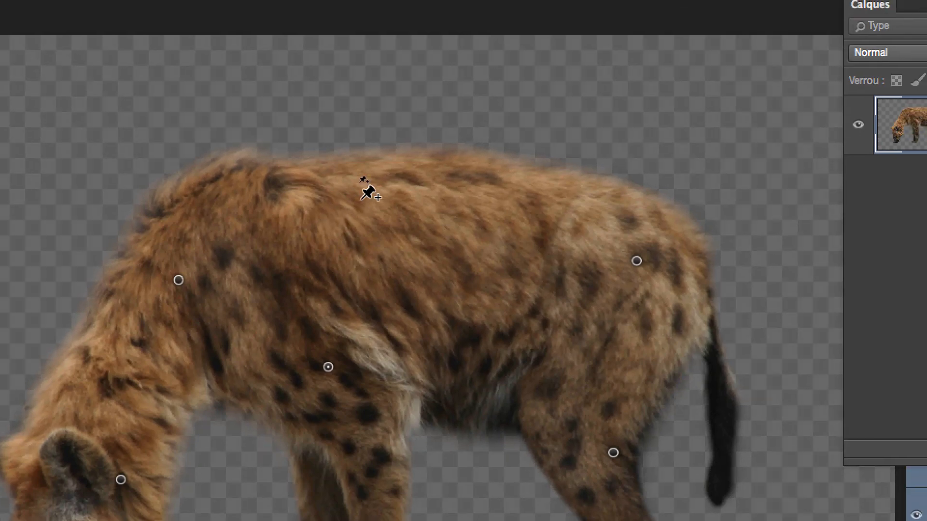
Add pins on the back, front leg and belly, and apply the Puppet Warp.
left_click(381, 188)
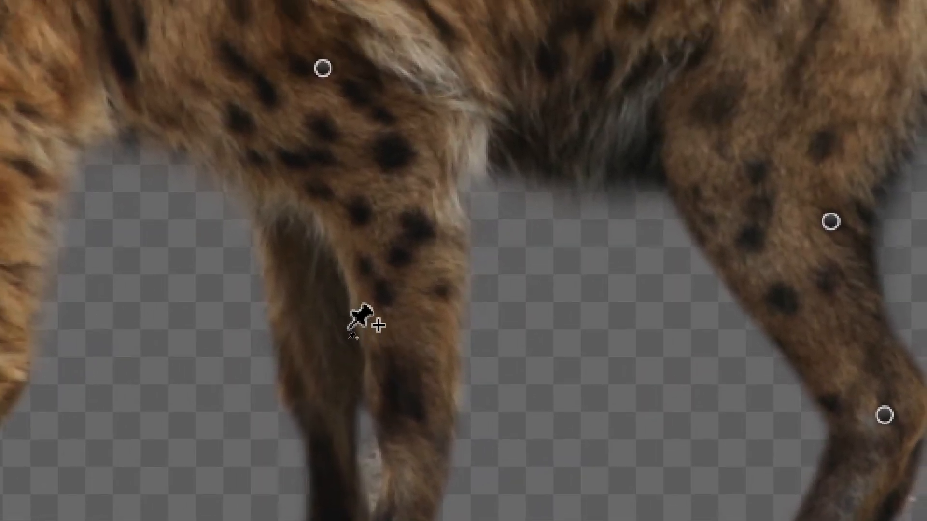
left_click(308, 260)
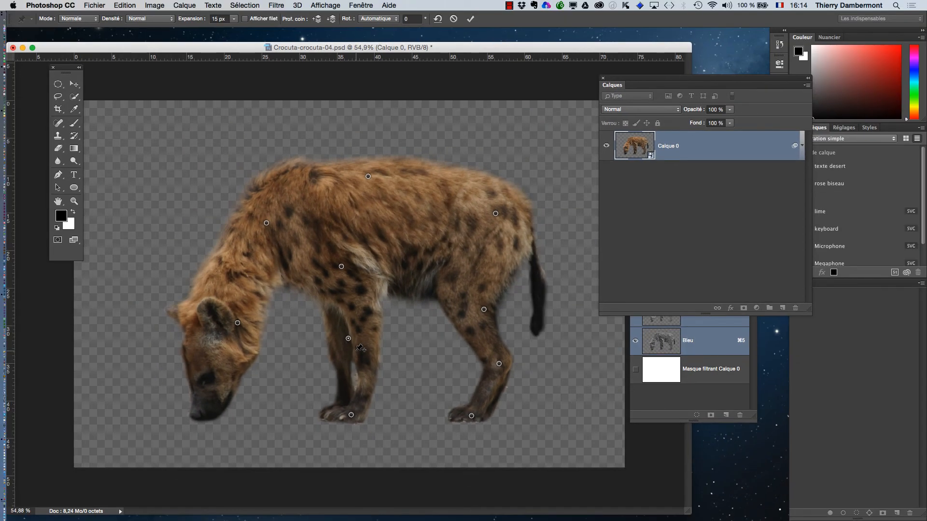
left_click(484, 310, "alt")
left_click(457, 288)
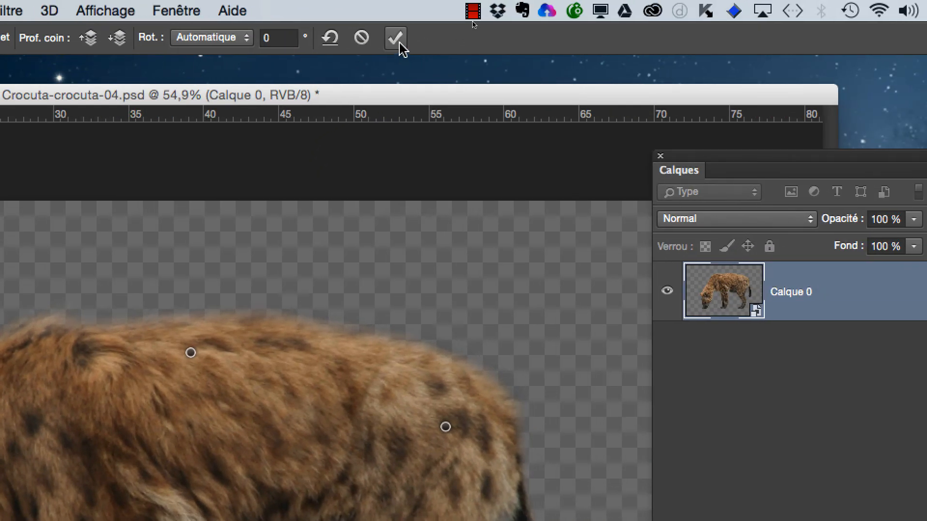
left_click(401, 44)
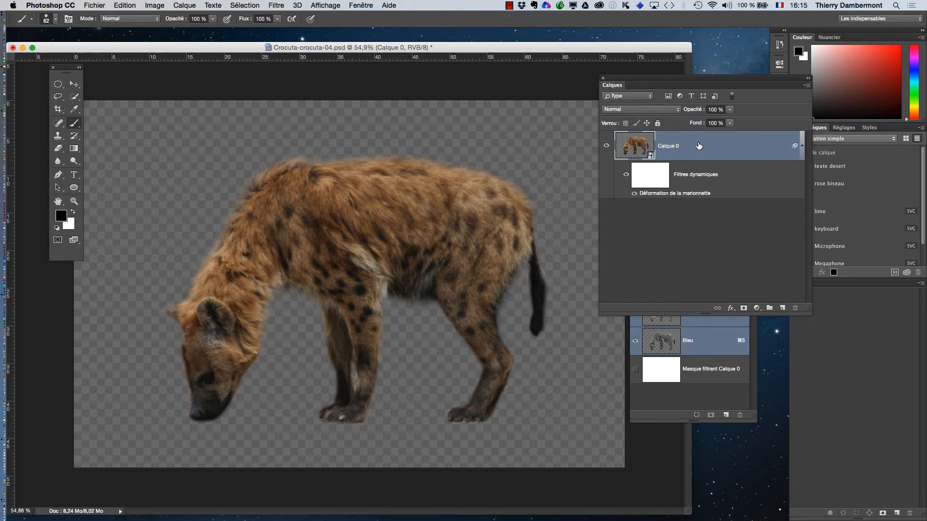
Save the document as a new version named Crocuta-crocuta-05.psd.
left_click(101, 5)
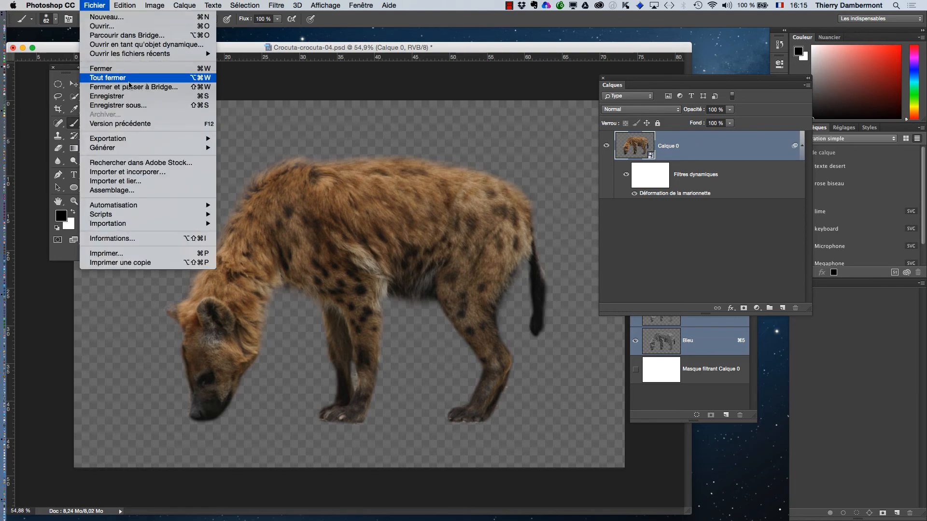
left_click(141, 107)
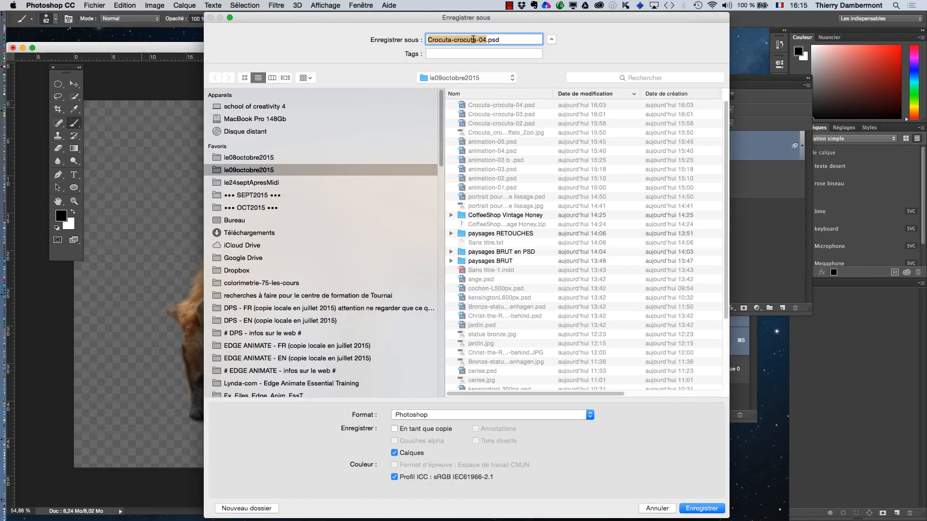
left_click(485, 43)
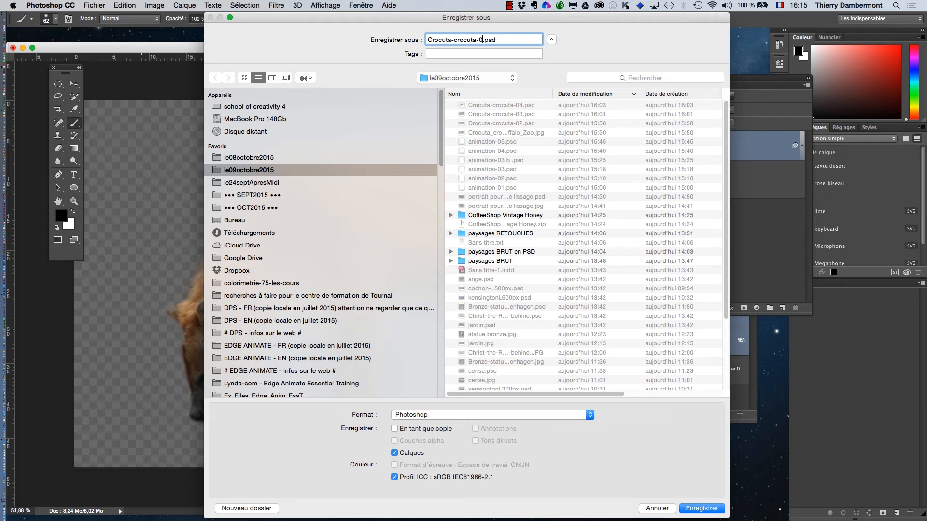
key("BackSpace")
type("5")
key("Return")
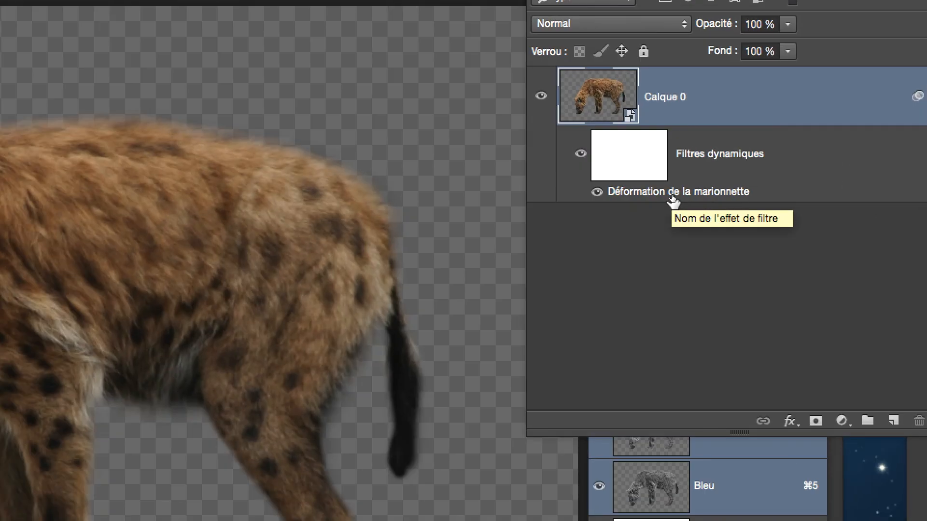
Reopen the Puppet Warp filter and drag the head and front-leg pins to test new poses.
double_click(649, 195)
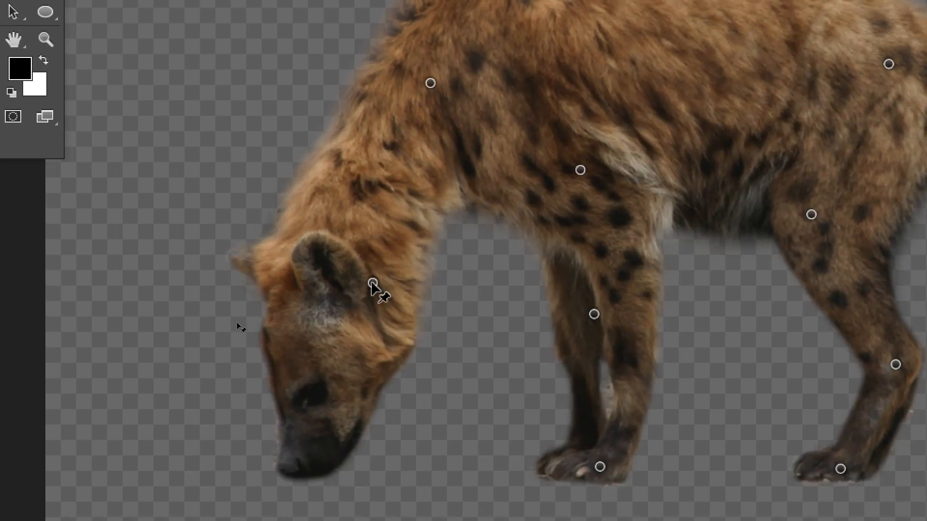
left_click_drag(372, 284, 272, 132)
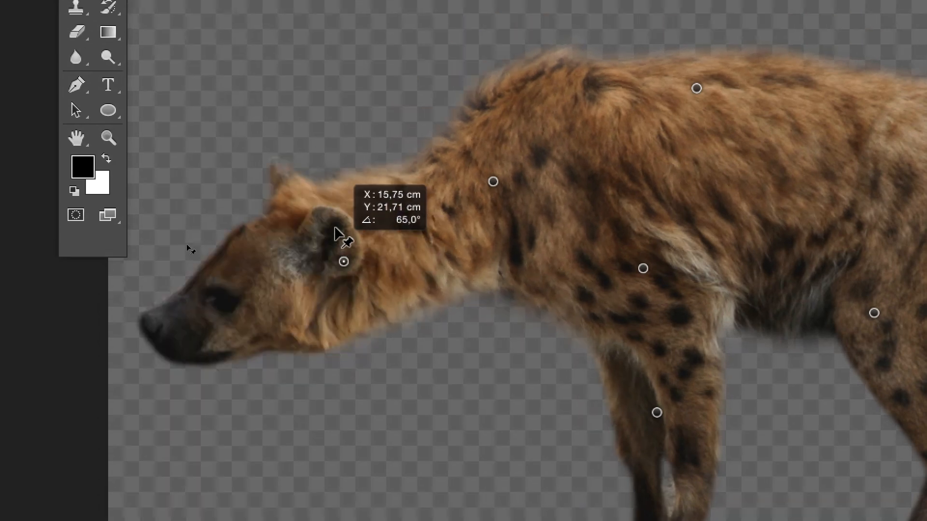
left_click_drag(336, 230, 464, 262)
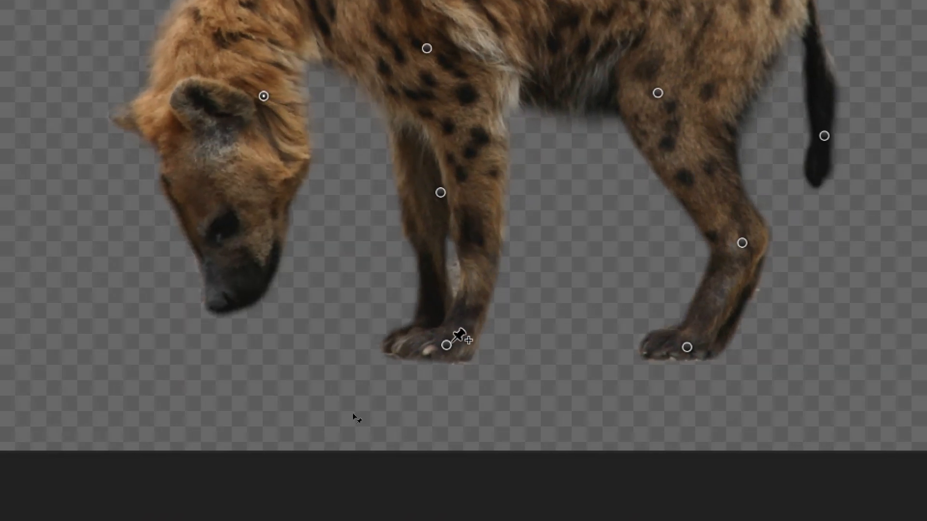
left_click_drag(461, 343, 481, 330)
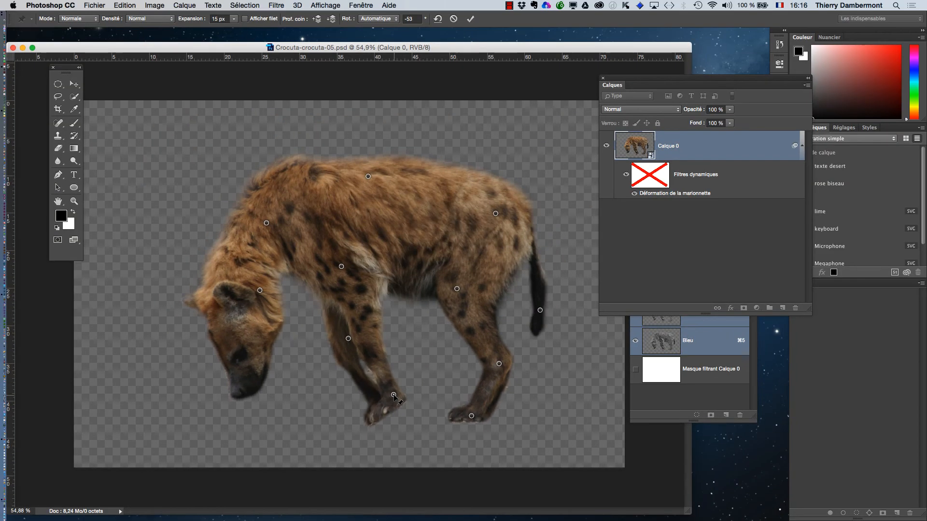
left_click_drag(394, 397, 347, 415)
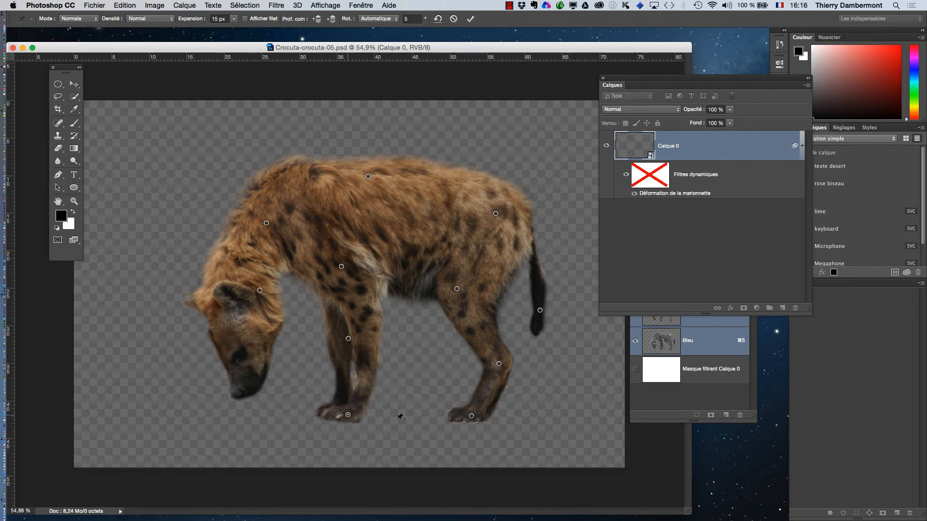
Nudge the hind-leg pins, raise the tail pin, and shift the pins along the back.
mouse_move(472, 416)
left_mouse_down()
mouse_move(508, 412)
mouse_move(471, 409)
left_mouse_up()
mouse_move(499, 363)
left_mouse_down()
mouse_move(499, 328)
mouse_move(493, 358)
left_mouse_up()
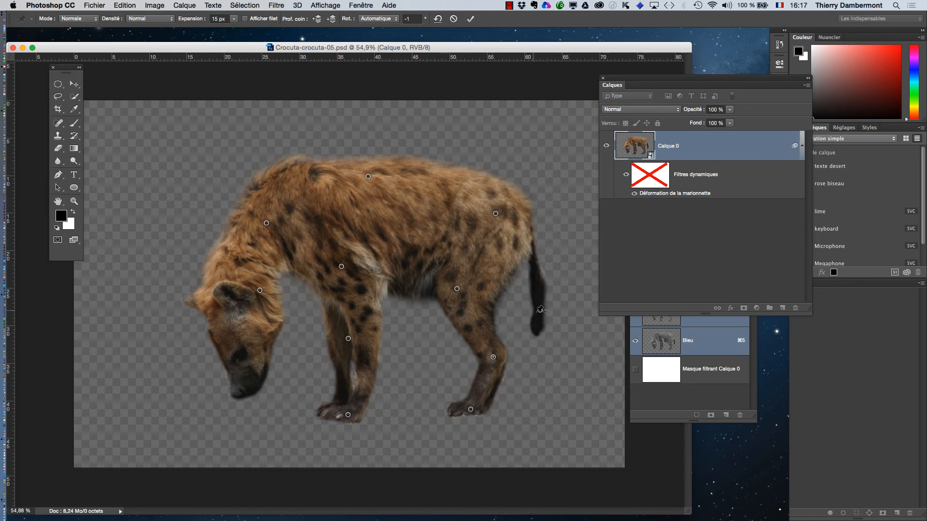
left_click_drag(540, 310, 575, 283)
left_click(493, 211)
mouse_move(493, 211)
left_mouse_down()
mouse_move(470, 225)
mouse_move(490, 211)
mouse_move(484, 222)
left_mouse_up()
left_click_drag(370, 179, 368, 183)
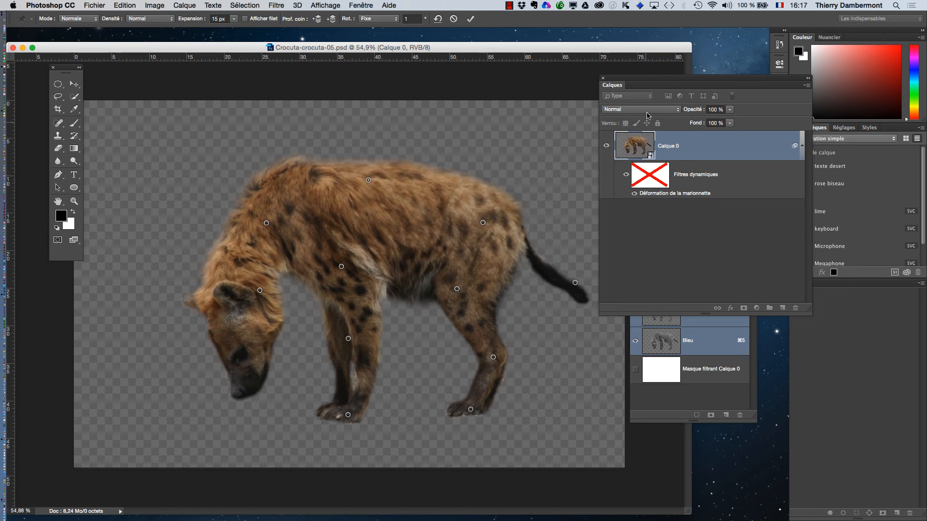
Add extra pins on the hip, hind knee, hind foot and tail tip.
left_click_drag(613, 84, 654, 84)
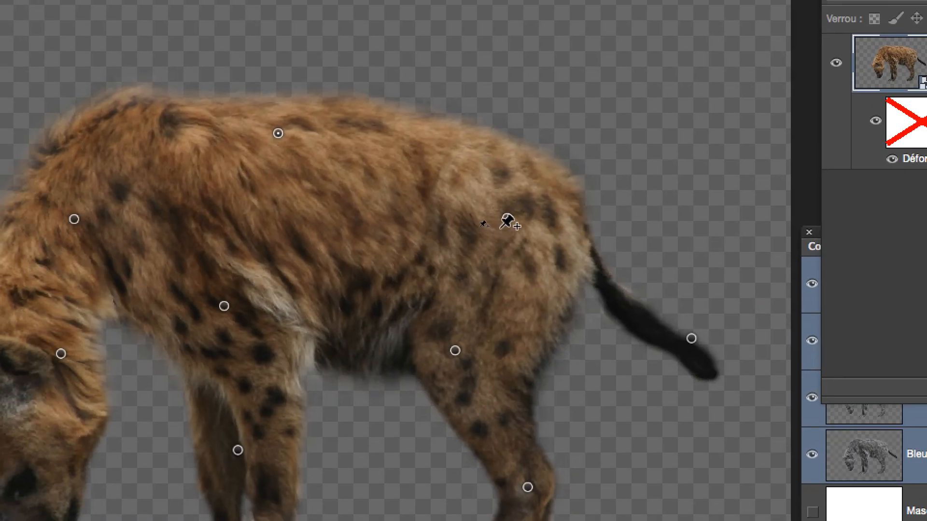
left_click(420, 213)
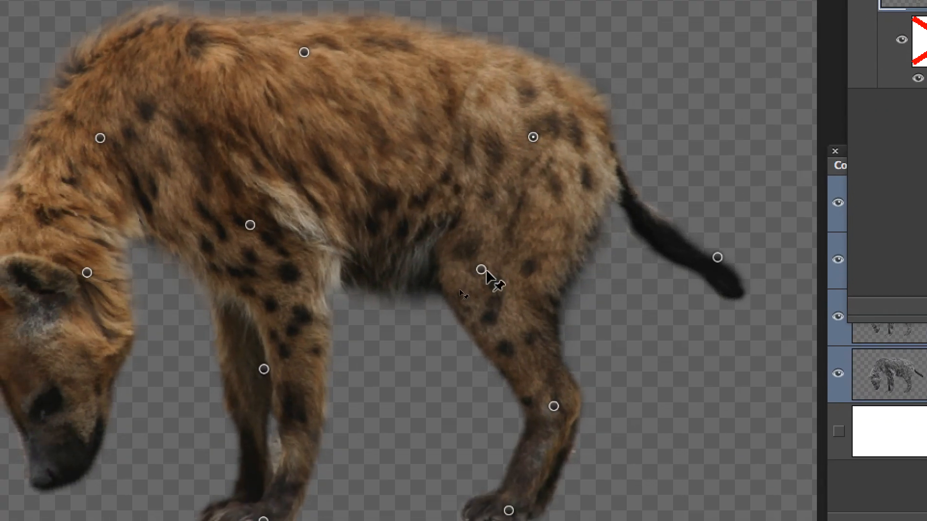
left_click(450, 349)
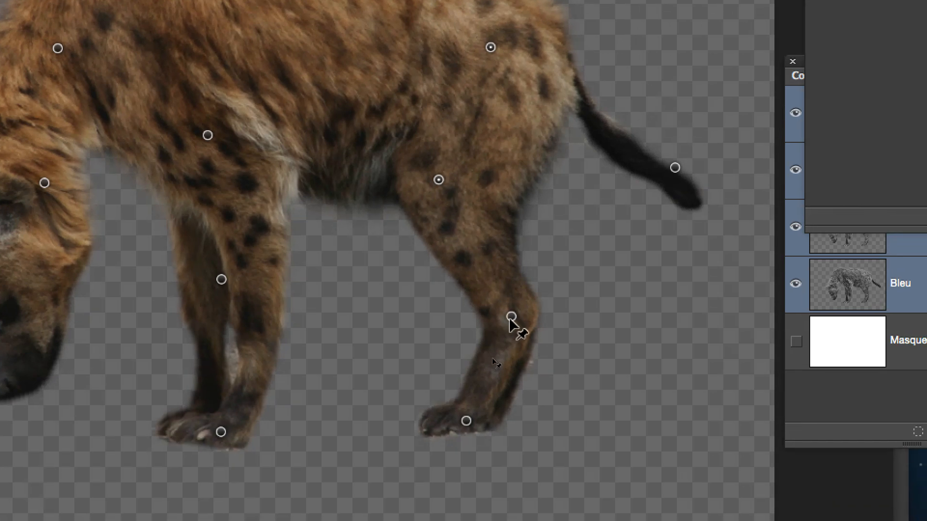
left_click(552, 399)
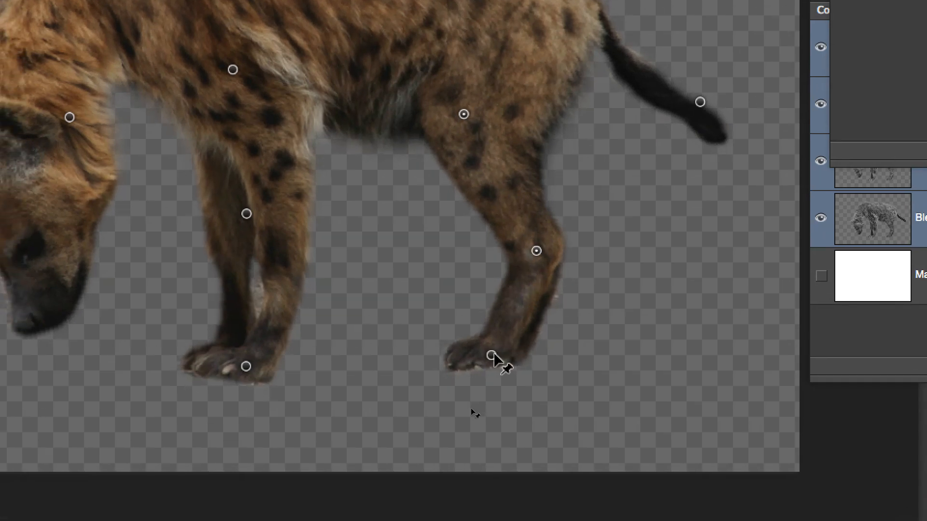
left_click(482, 363, "shift")
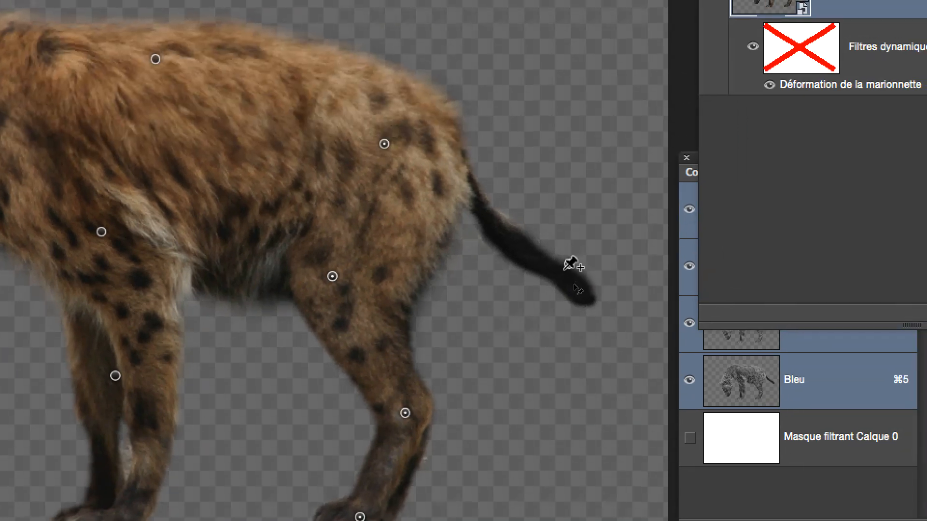
left_click(572, 263)
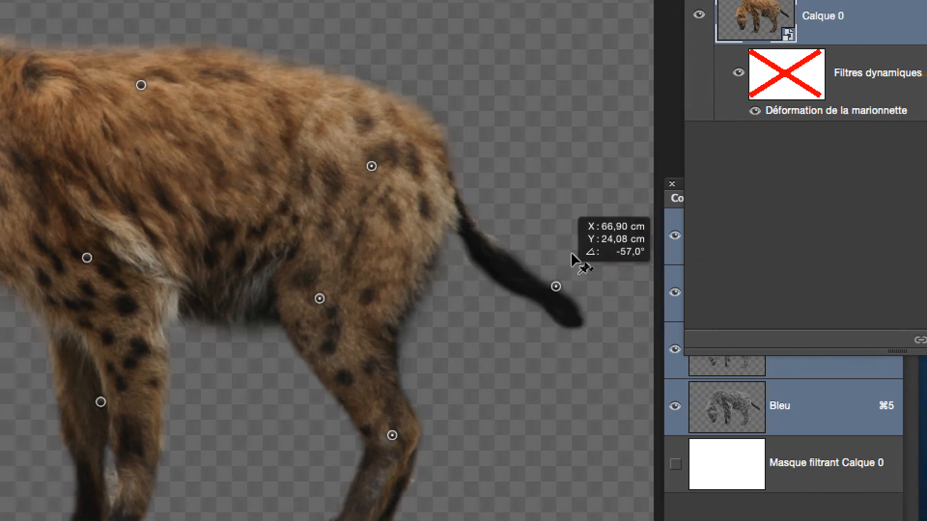
Lift the hind leg forward and curl the tail upward by dragging their pins, and cancel the Puppet Warp edit.
left_click_drag(571, 255, 583, 219)
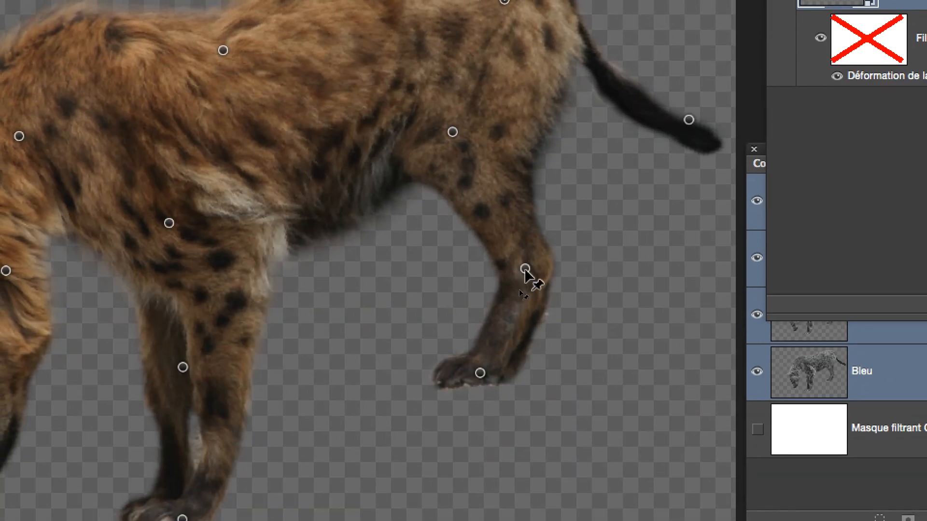
left_click_drag(524, 269, 600, 251)
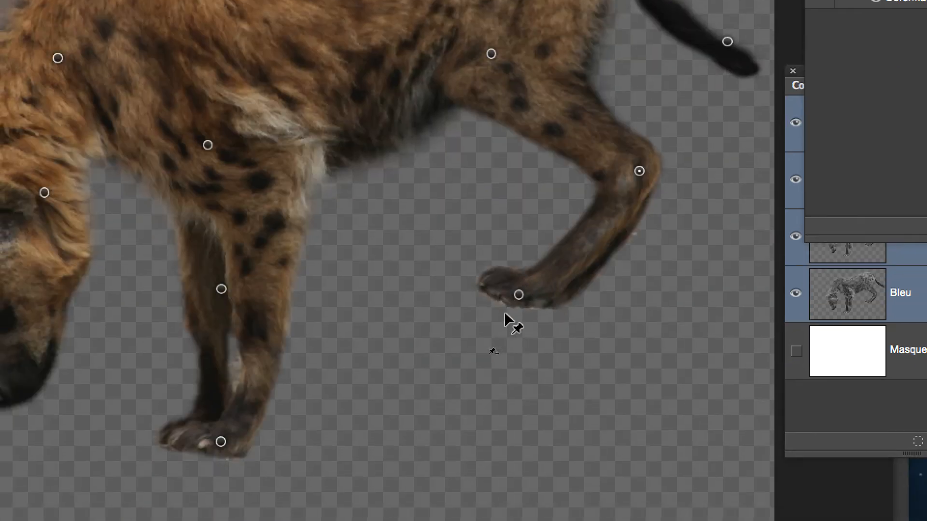
left_click_drag(508, 302, 699, 293)
left_click_drag(577, 302, 576, 304)
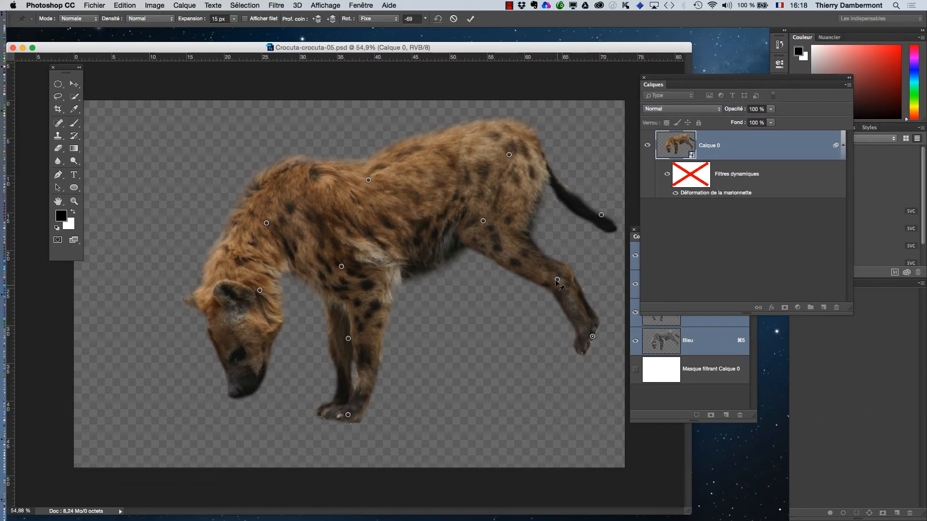
left_click_drag(558, 280, 568, 275)
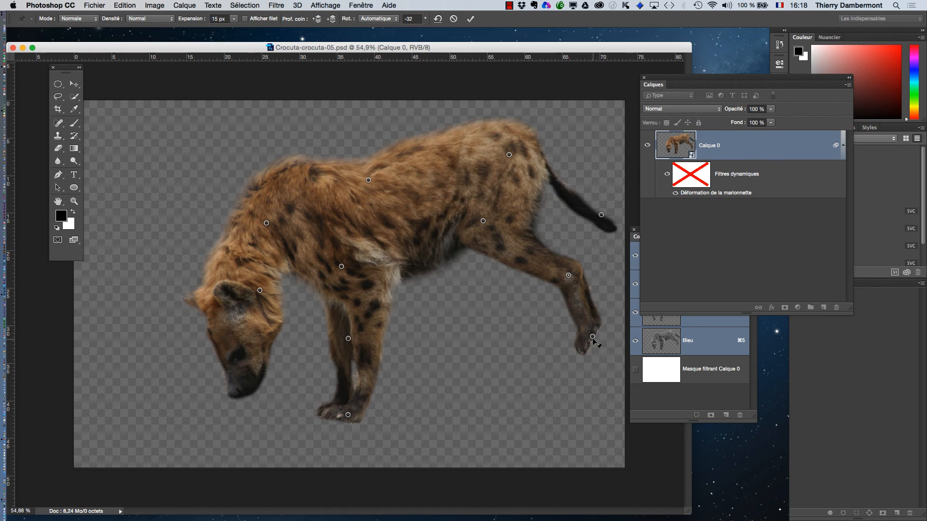
left_click_drag(592, 336, 604, 353)
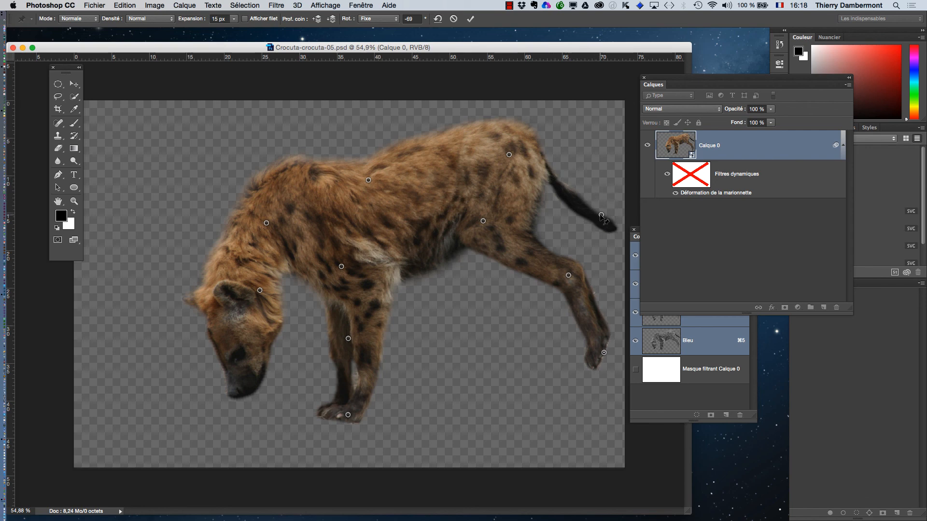
left_click_drag(601, 216, 597, 141)
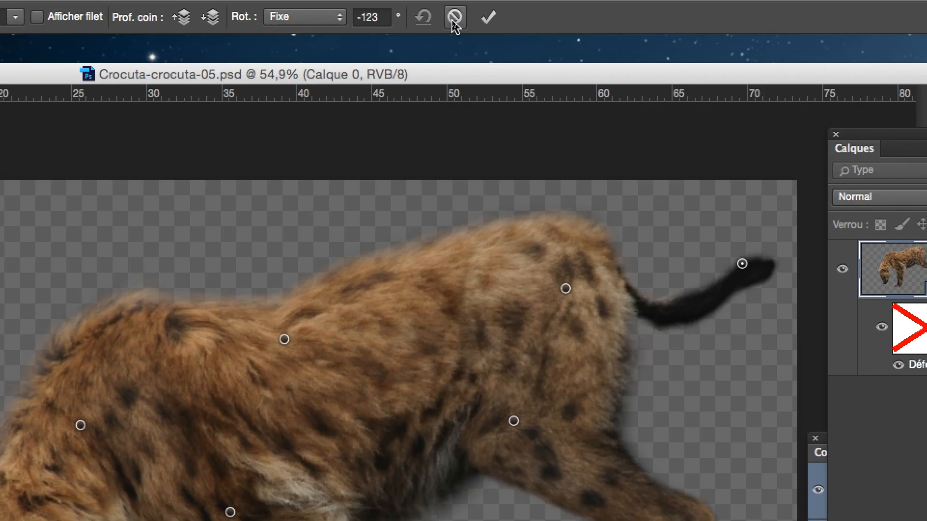
left_click(454, 20)
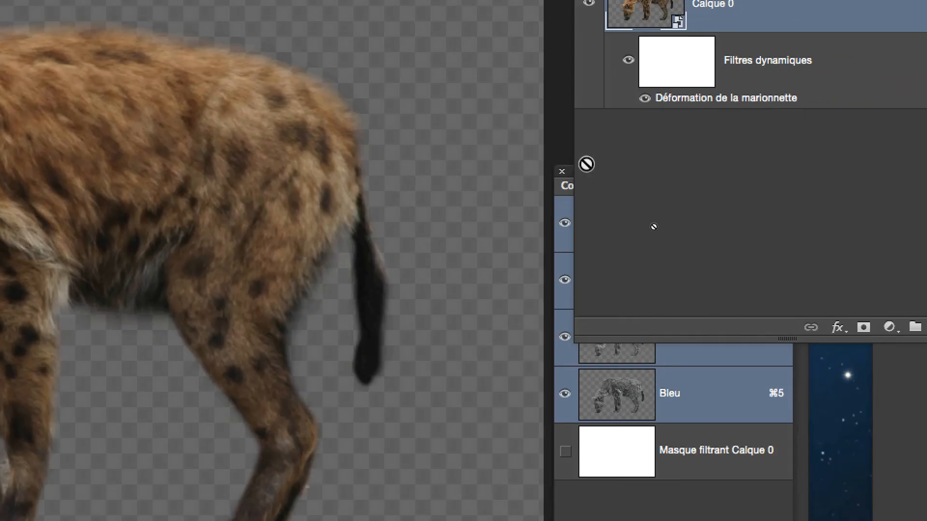